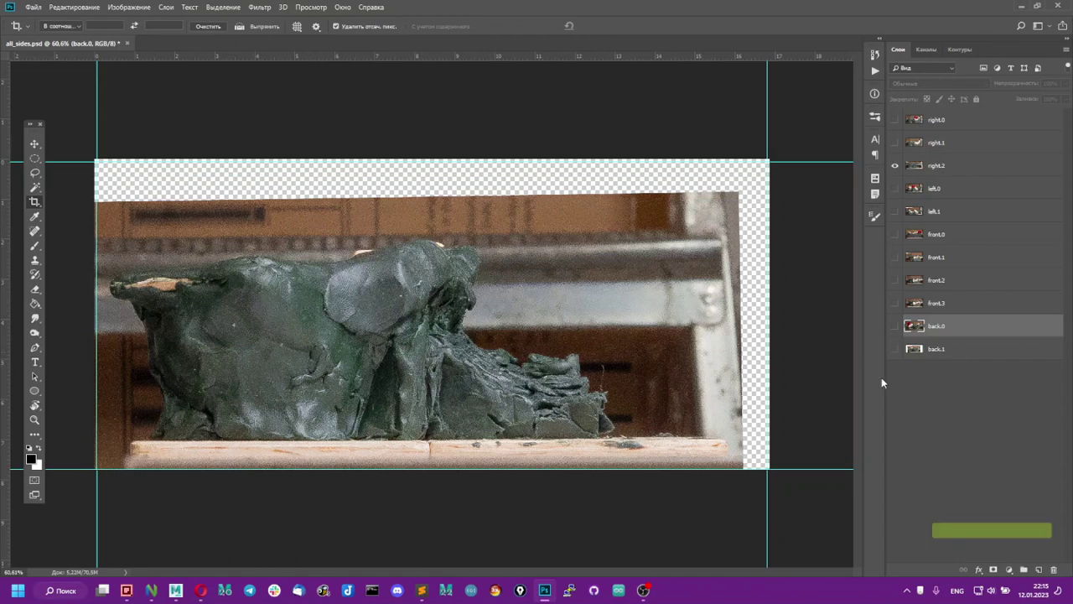
# Toggle the back.0 and right.0 layers to compare them with the visible right.2 layer.
pyautogui.click(894, 326)
pyautogui.click(894, 327)
pyautogui.click(893, 120)
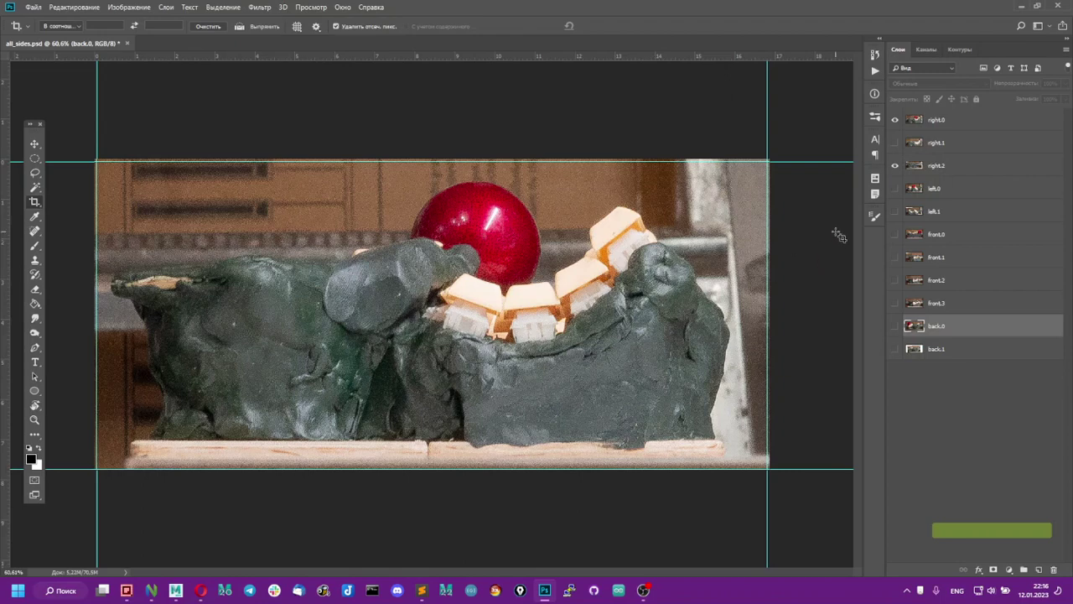
pyautogui.click(895, 165)
pyautogui.click(895, 120)
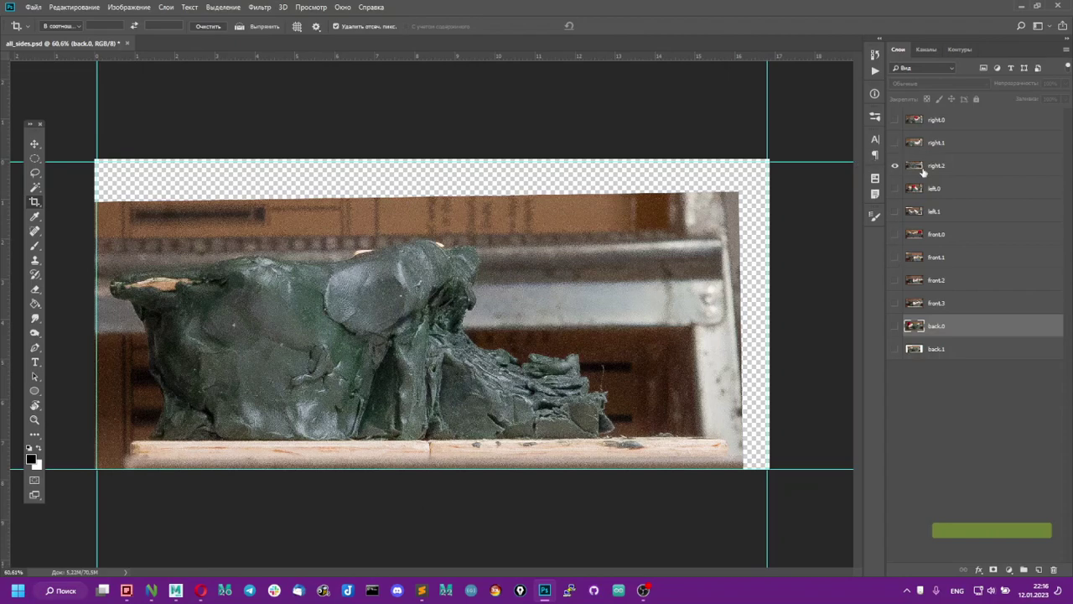
# Hide right.2, view back.0 on its own, and leave only the front.3 layer visible.
pyautogui.click(894, 165)
pyautogui.click(895, 326)
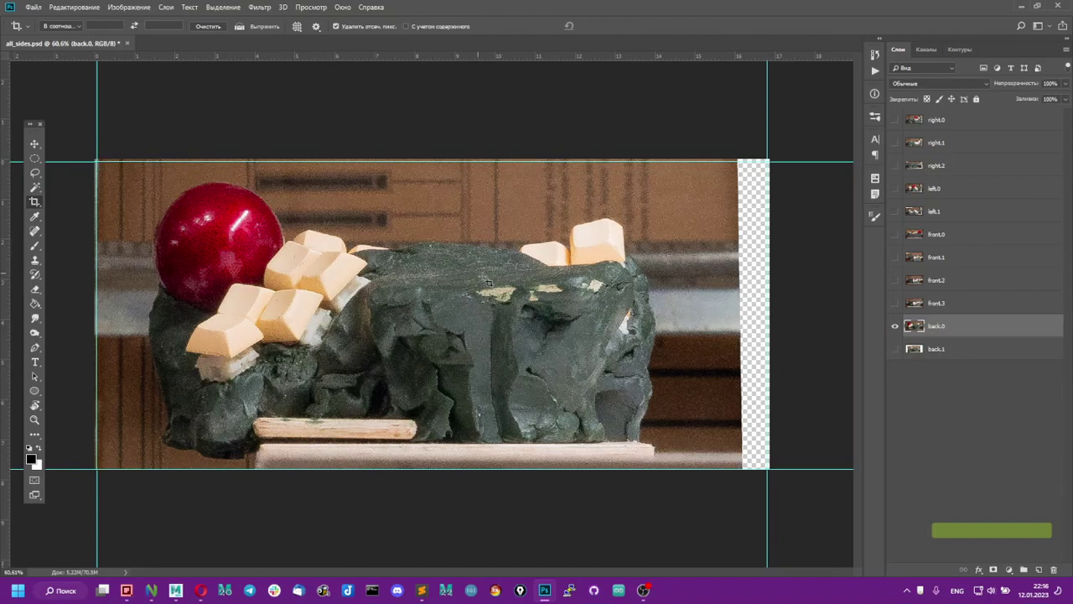
pyautogui.click(894, 326)
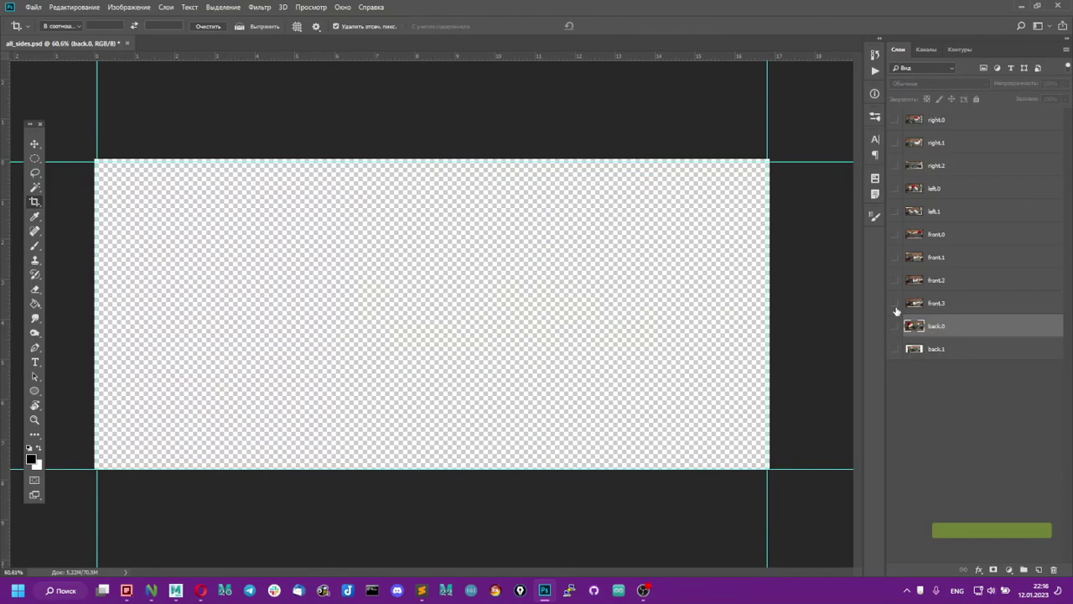
pyautogui.click(895, 304)
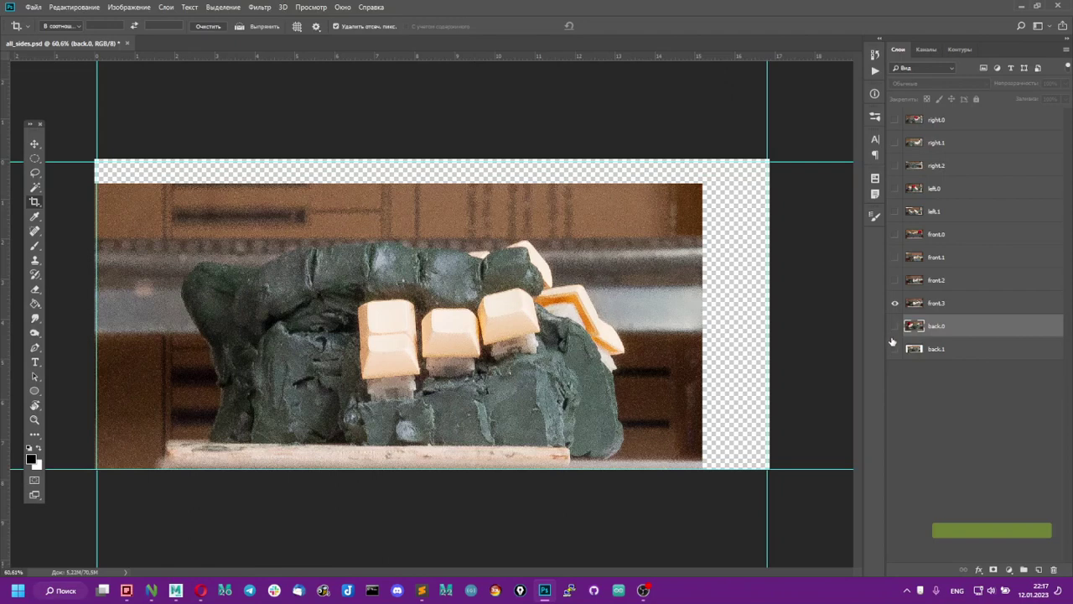
pyautogui.click(896, 303)
pyautogui.click(895, 303)
# Switch to Q-Dir, view the top.1.jpg photo from the Final folder, close it and return to Photoshop.
pyautogui.click(126, 591)
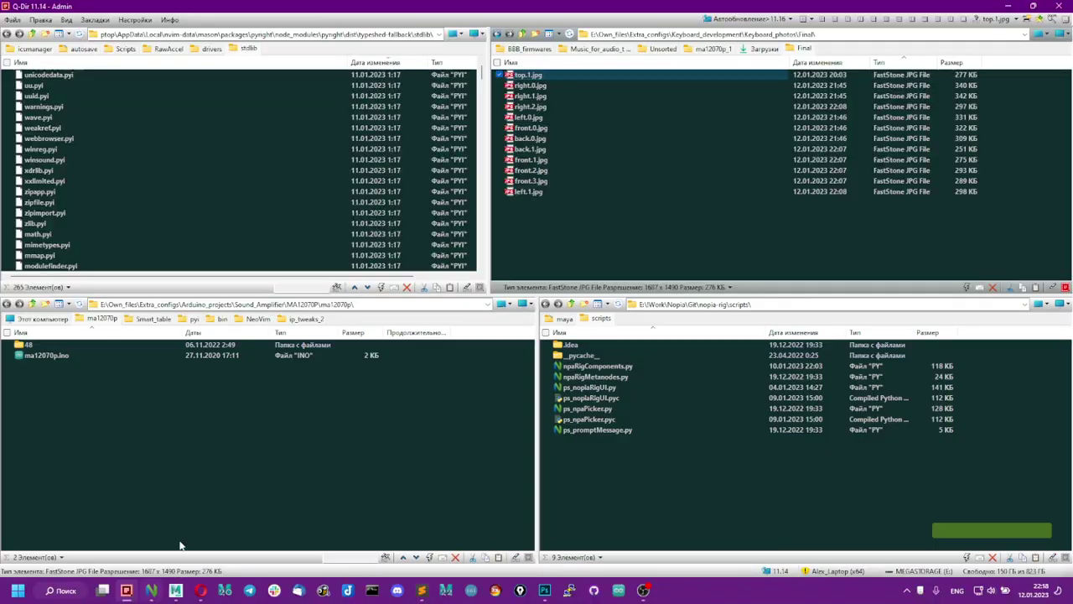
pyautogui.doubleClick(528, 76)
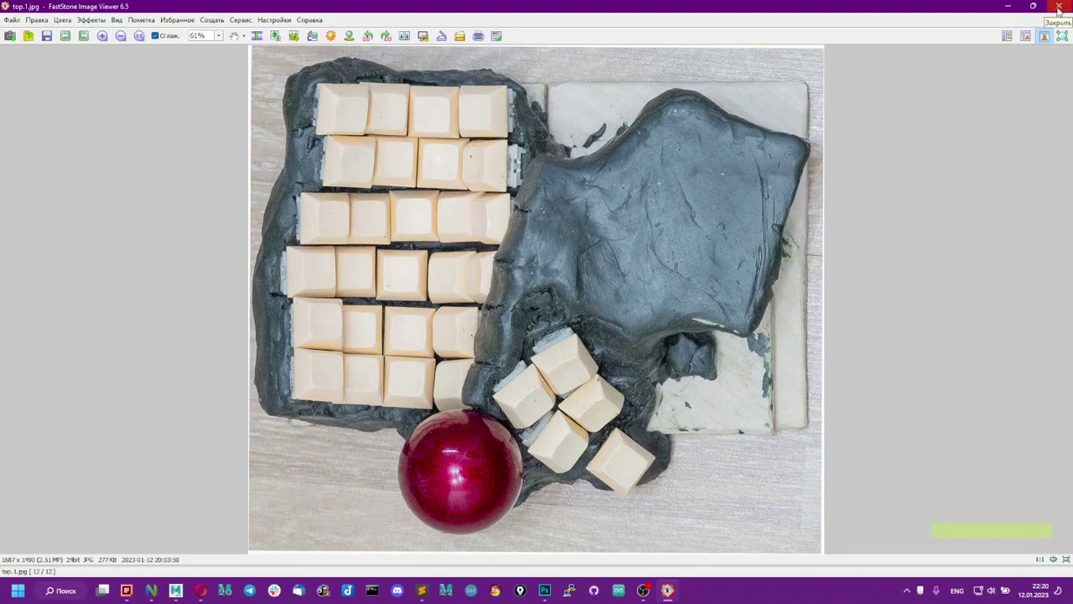
pyautogui.click(1059, 6)
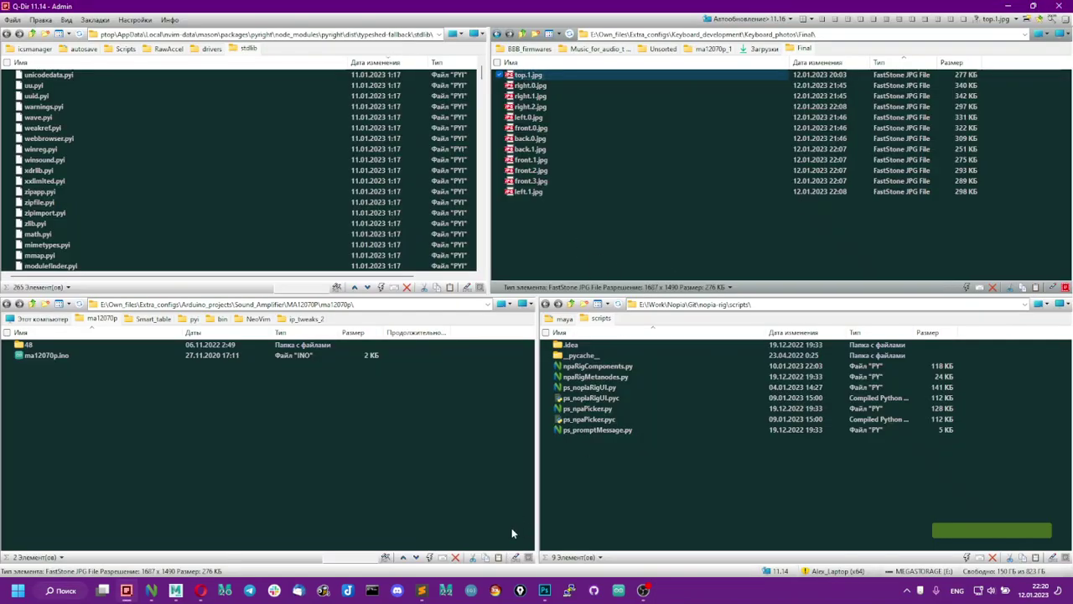
pyautogui.click(563, 547)
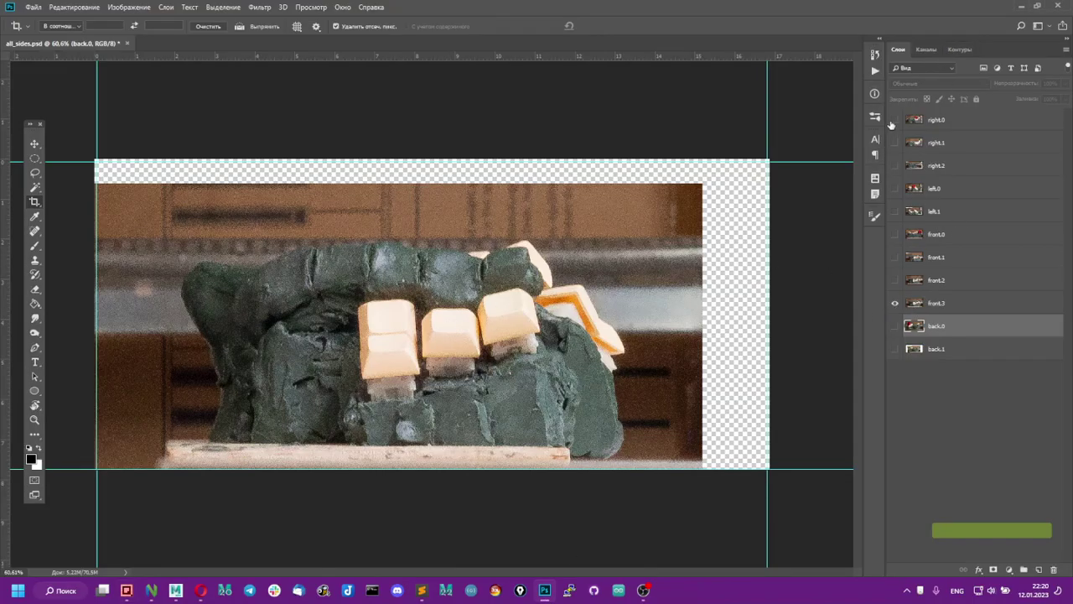
# Show front.2 over front.3 and compare them by fading front.2 to 0% opacity and back to 100%.
pyautogui.click(895, 325)
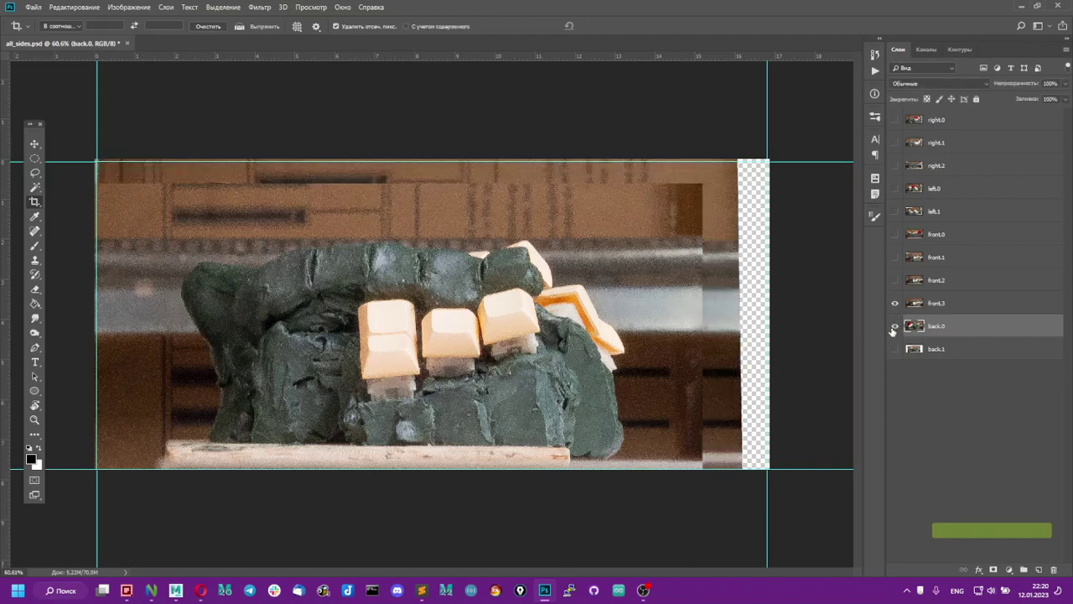
pyautogui.click(893, 327)
pyautogui.click(894, 280)
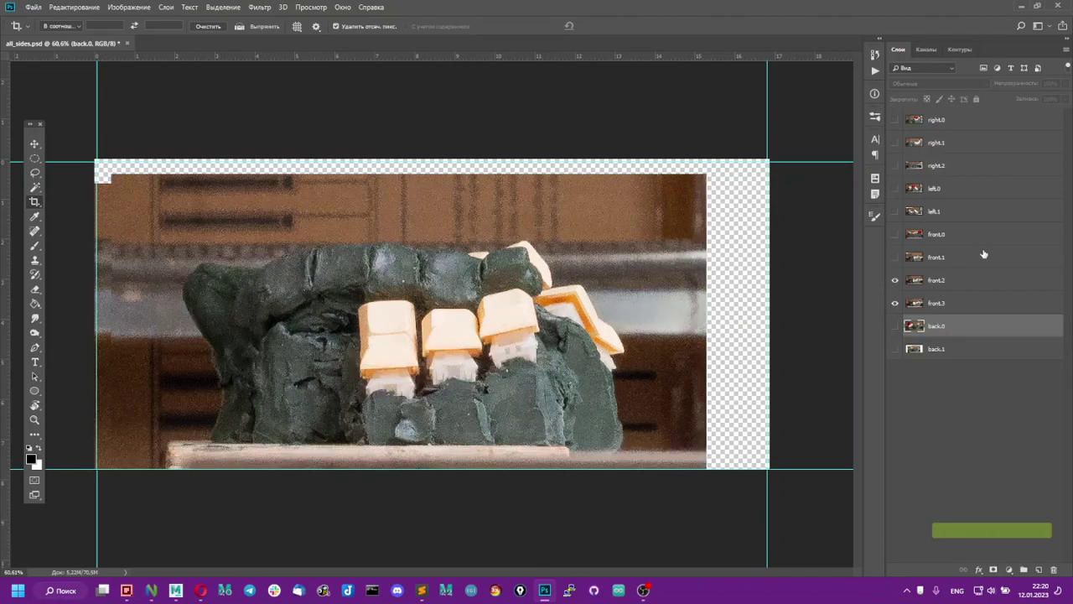
pyautogui.click(968, 280)
pyautogui.moveTo(1006, 87); pyautogui.dragTo(846, 122)
pyautogui.moveTo(1009, 87); pyautogui.dragTo(950, 90)
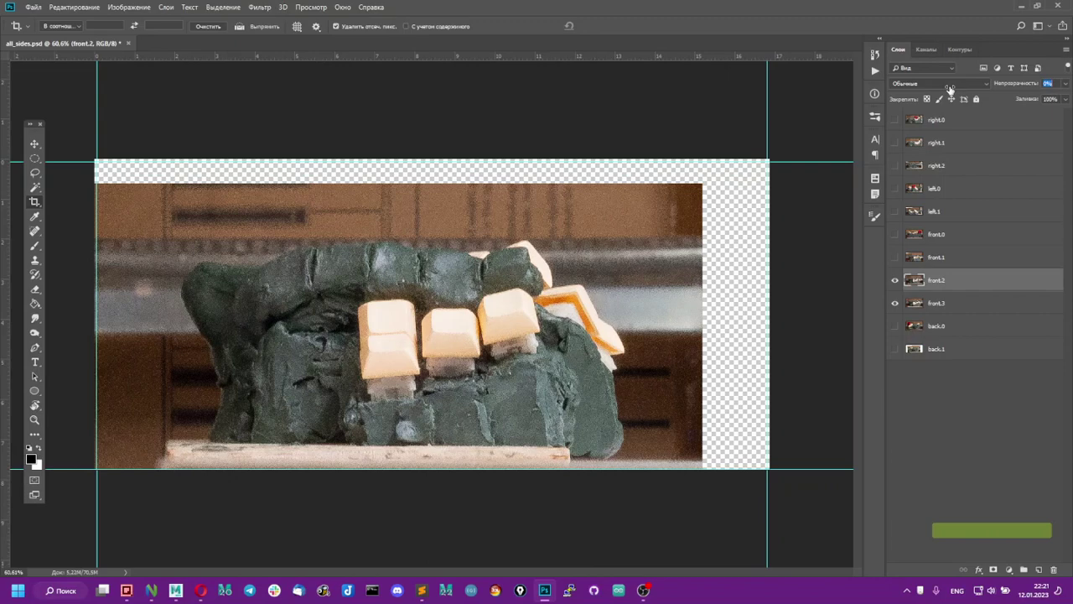
pyautogui.moveTo(950, 90); pyautogui.dragTo(908, 114)
pyautogui.moveTo(908, 114); pyautogui.dragTo(1069, 125)
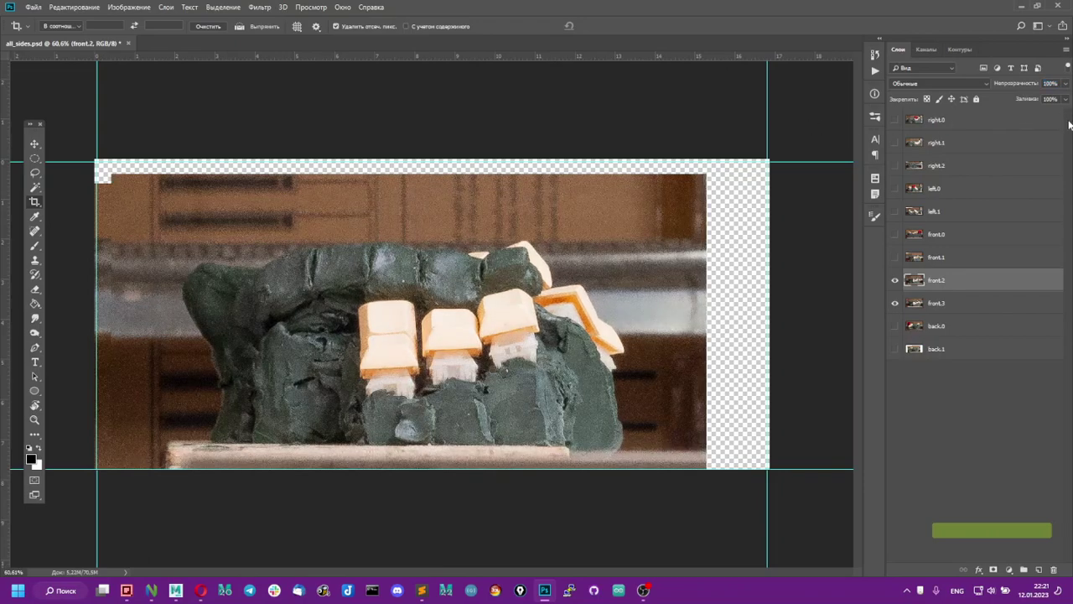
# Hide front.2, compare front.1 and front.0 with front.3, and turn on the layers from left.1 up to right.1.
pyautogui.click(894, 280)
pyautogui.click(894, 259)
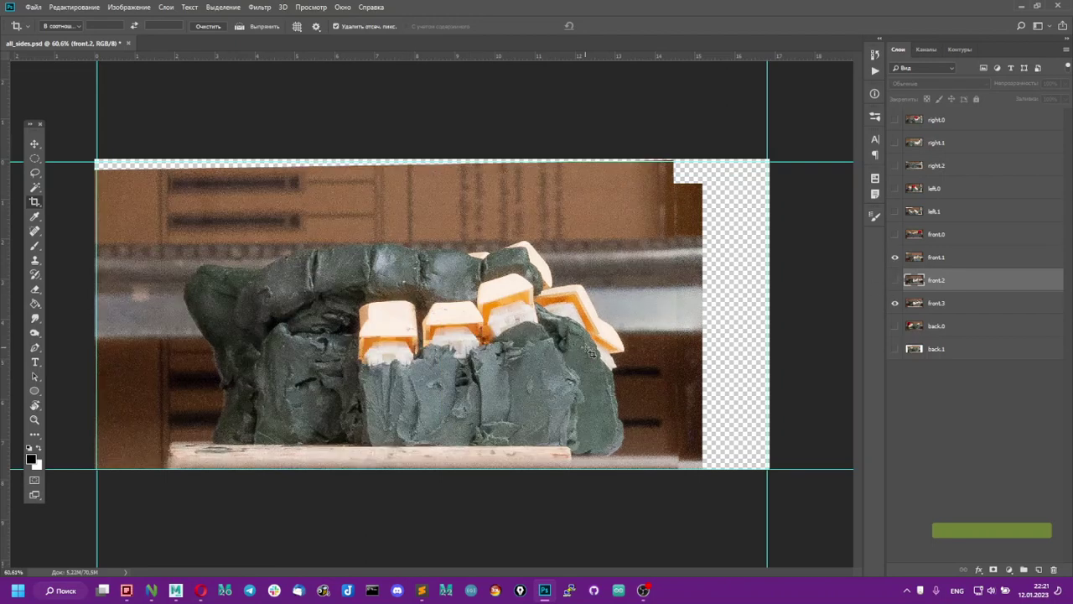
pyautogui.click(894, 257)
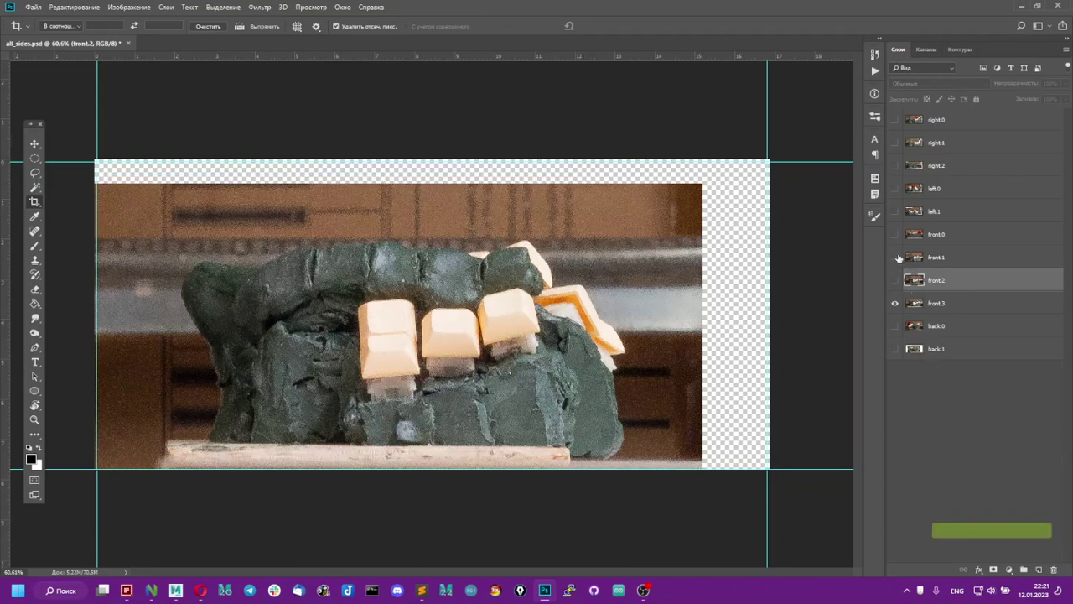
pyautogui.click(895, 257)
pyautogui.click(895, 258)
pyautogui.click(894, 280)
pyautogui.click(894, 236)
pyautogui.click(894, 235)
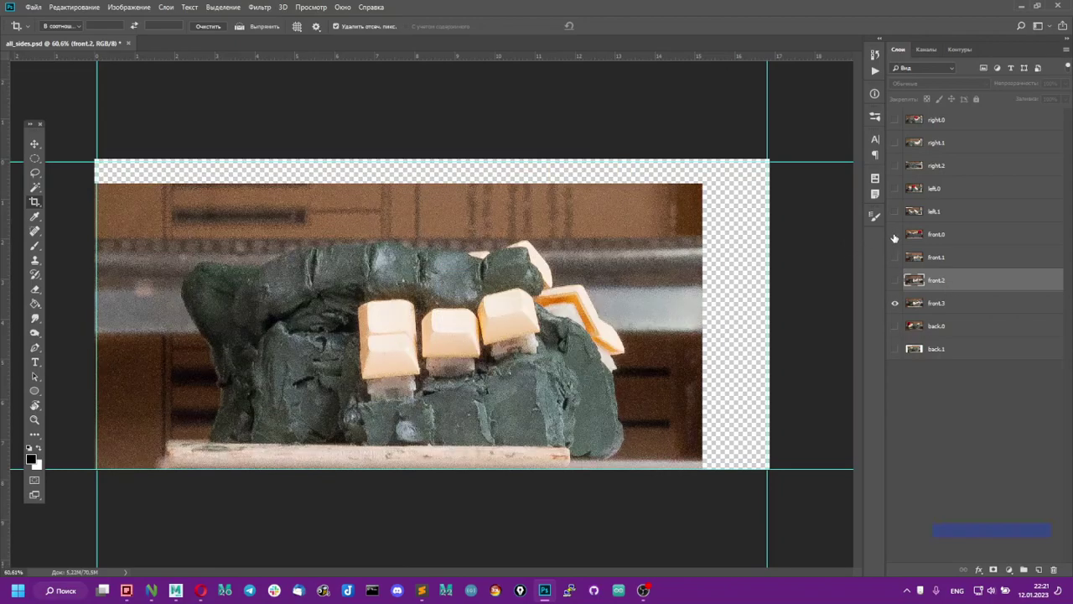
pyautogui.moveTo(894, 211); pyautogui.dragTo(895, 138)
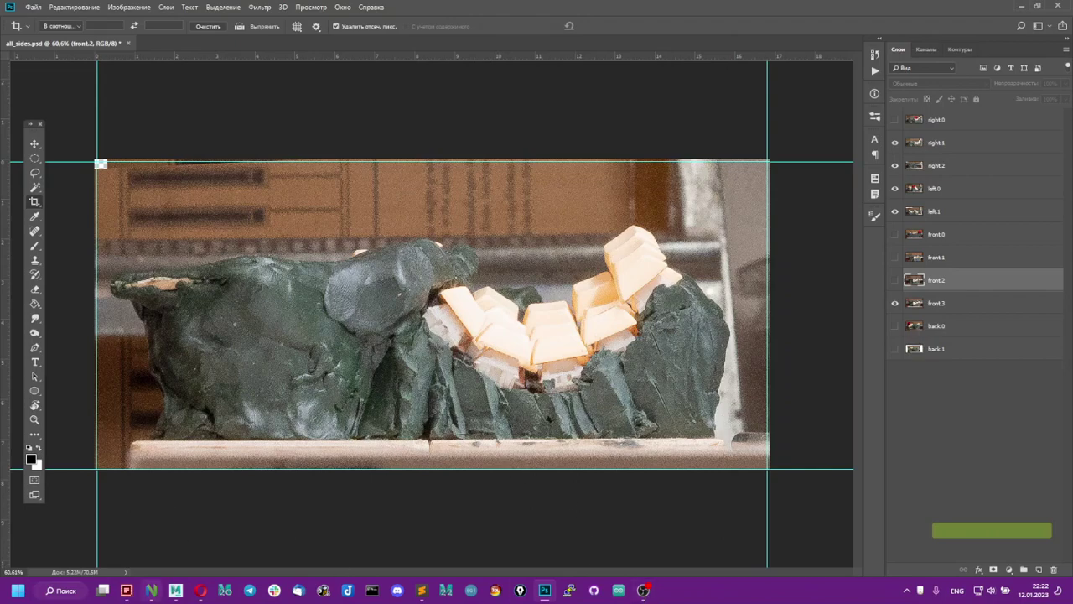
# View the top.1.jpg photo again from Q-Dir, minimize the viewer and go back to Photoshop.
pyautogui.click(127, 591)
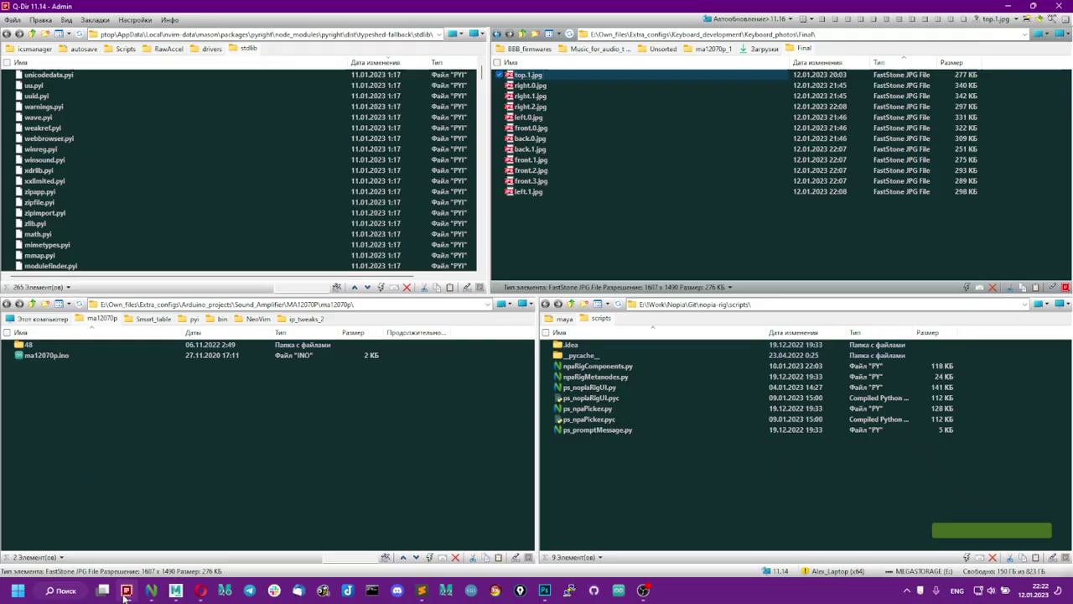
pyautogui.doubleClick(537, 76)
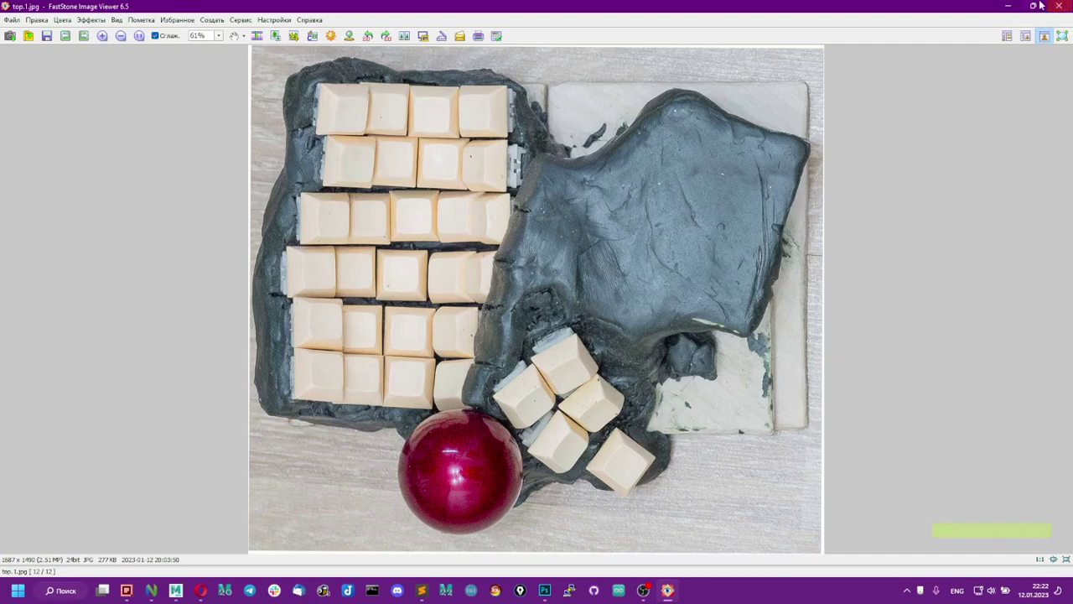
pyautogui.click(1007, 6)
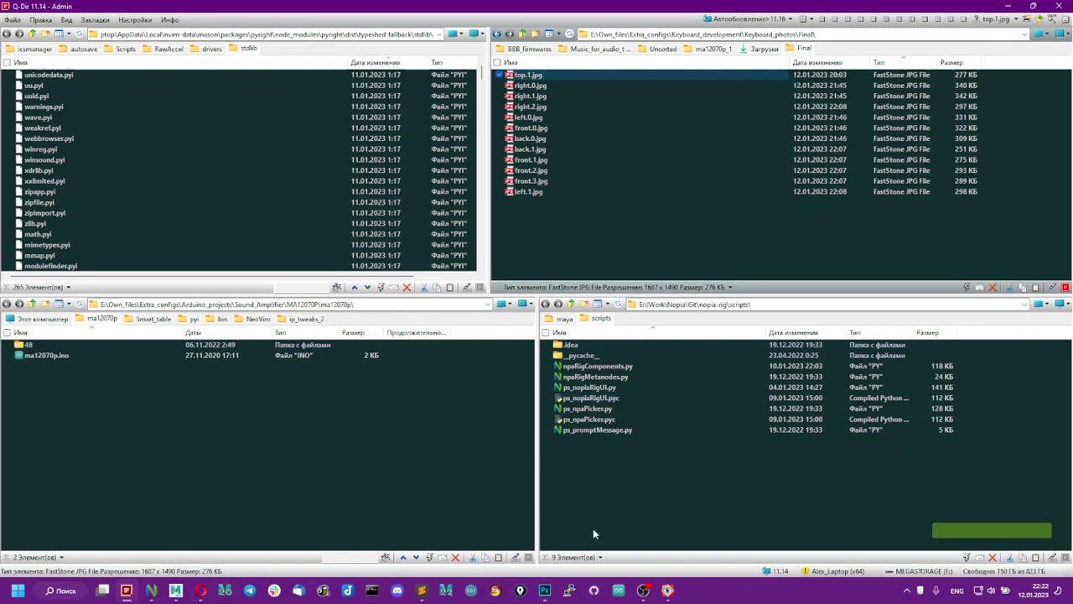
pyautogui.click(545, 591)
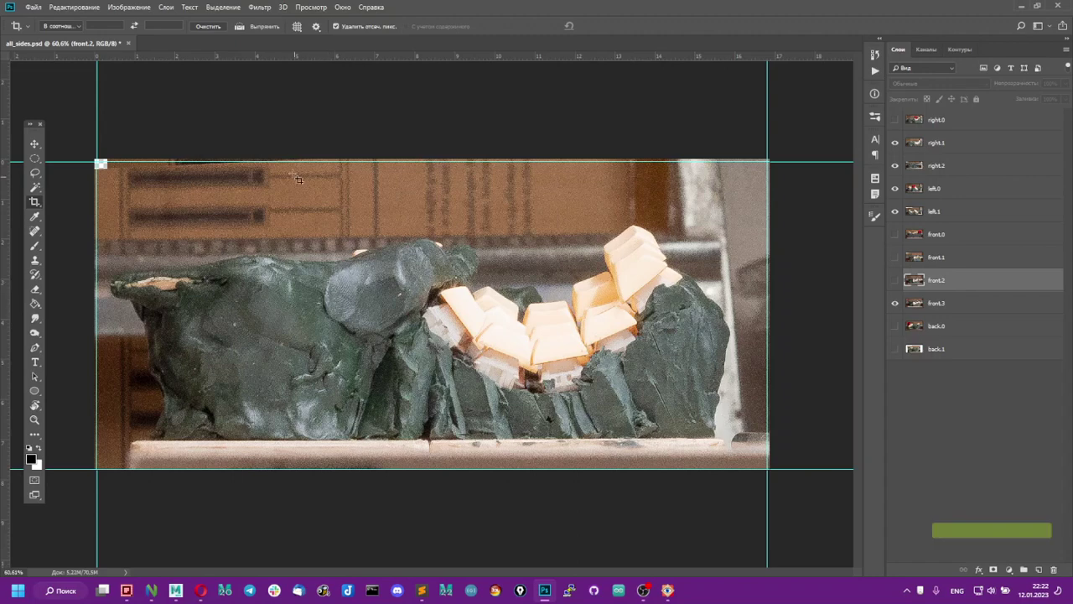
# Try Exposure values of -0.34 and -0.03 on the right.1 layer.
pyautogui.click(120, 7)
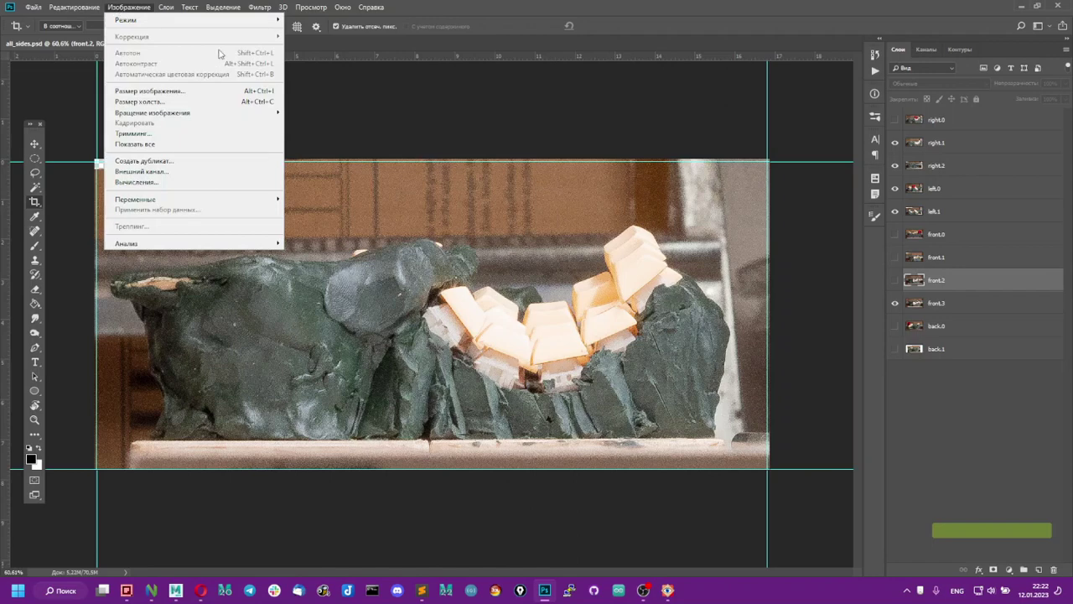
pyautogui.moveTo(177, 25)
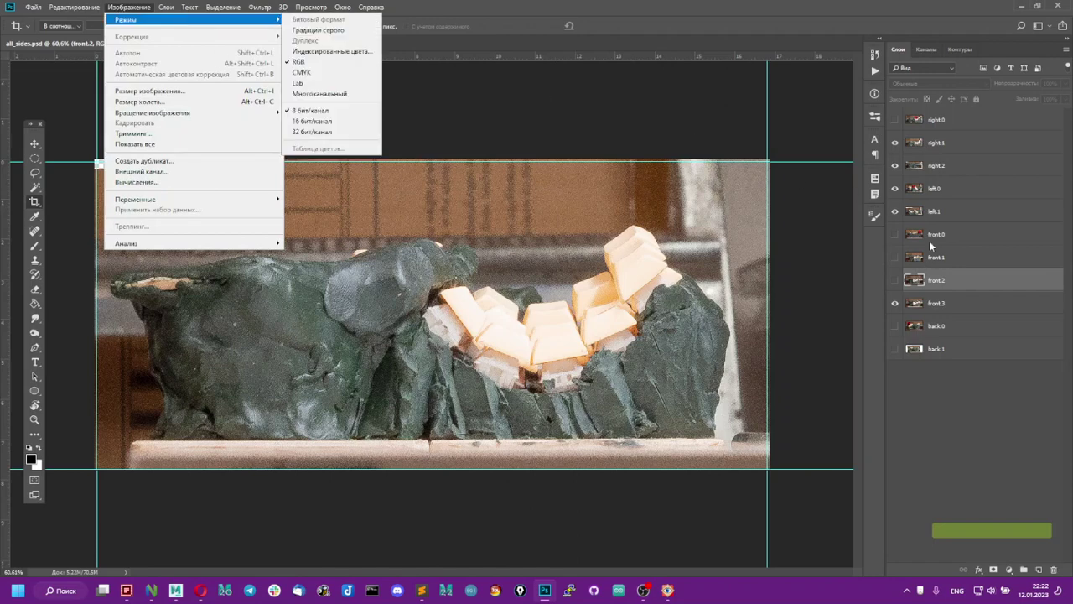
pyautogui.click(950, 149)
pyautogui.click(950, 149)
pyautogui.click(129, 8)
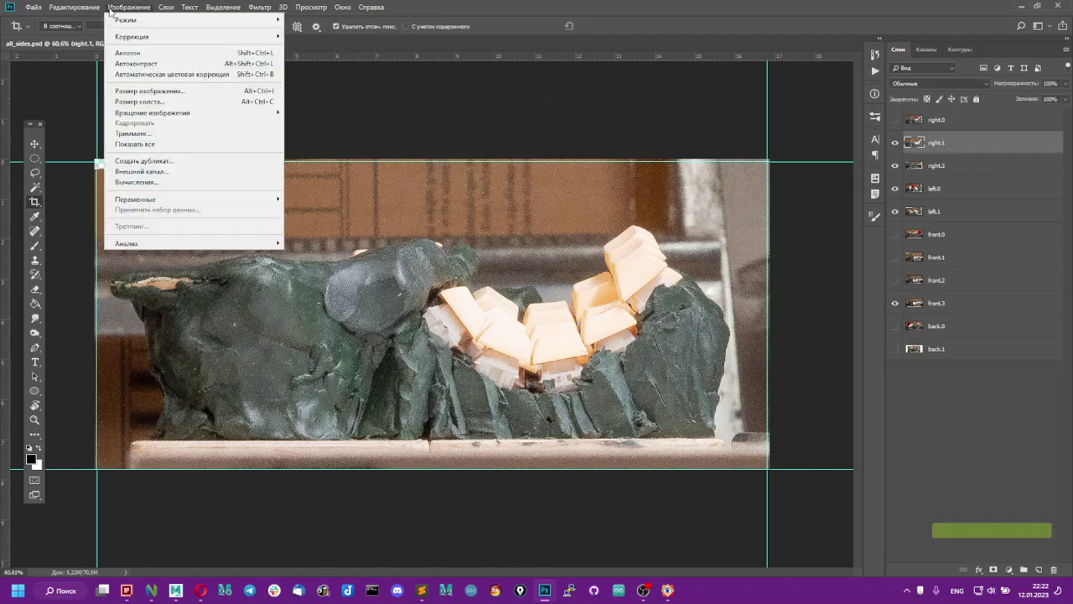
pyautogui.moveTo(197, 39)
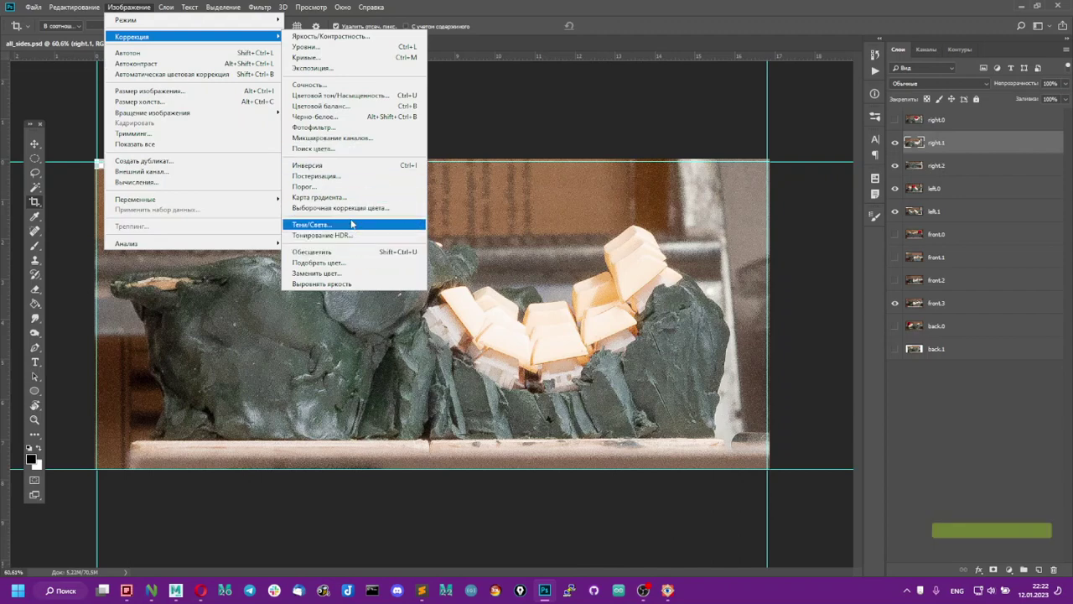
pyautogui.click(312, 69)
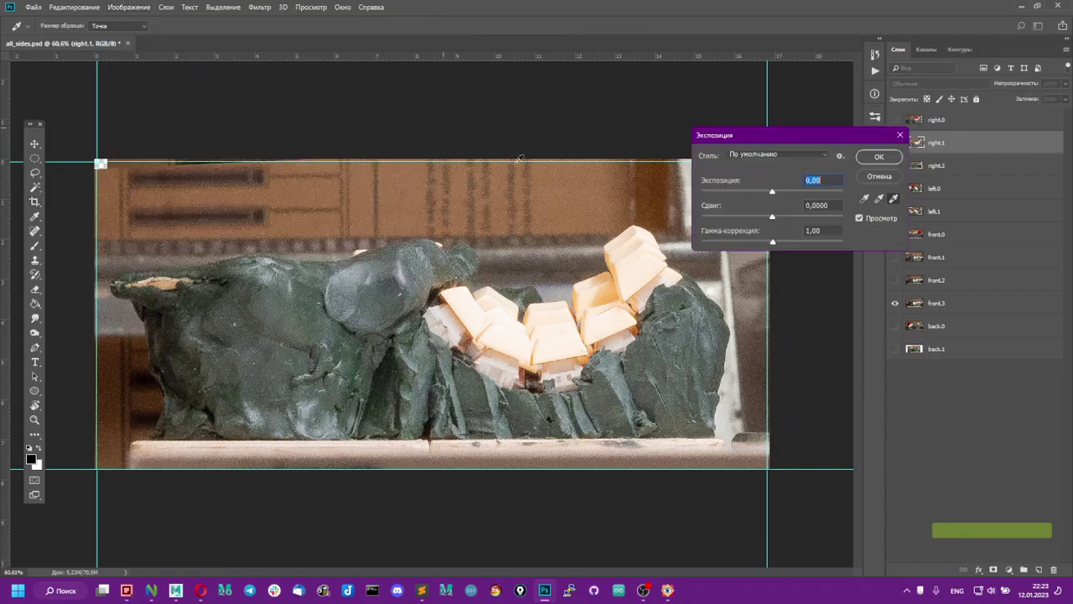
pyautogui.moveTo(772, 194); pyautogui.dragTo(769, 195)
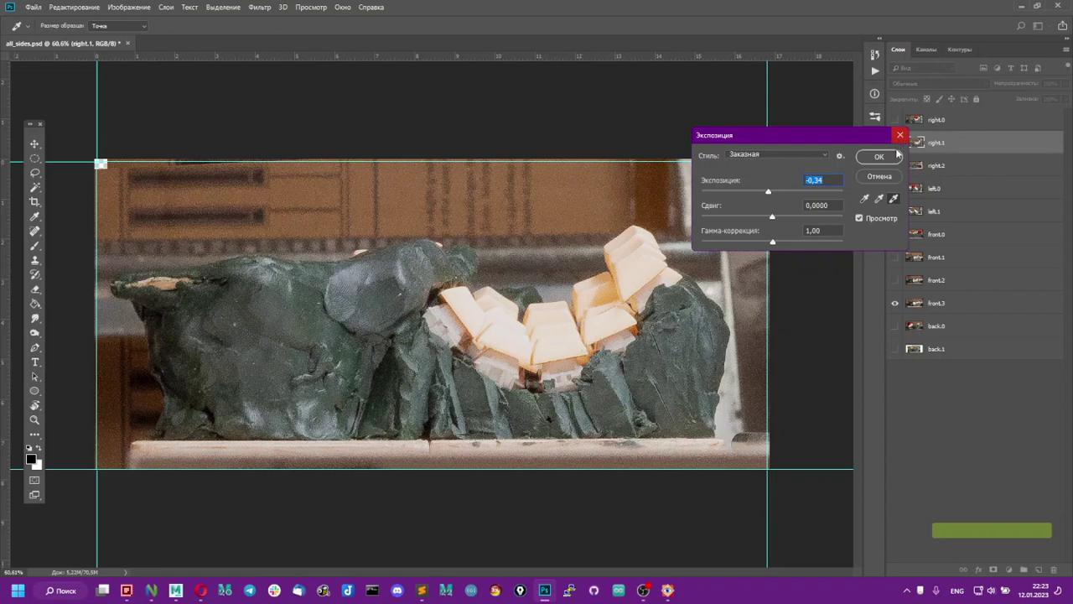
pyautogui.moveTo(767, 193); pyautogui.dragTo(773, 198)
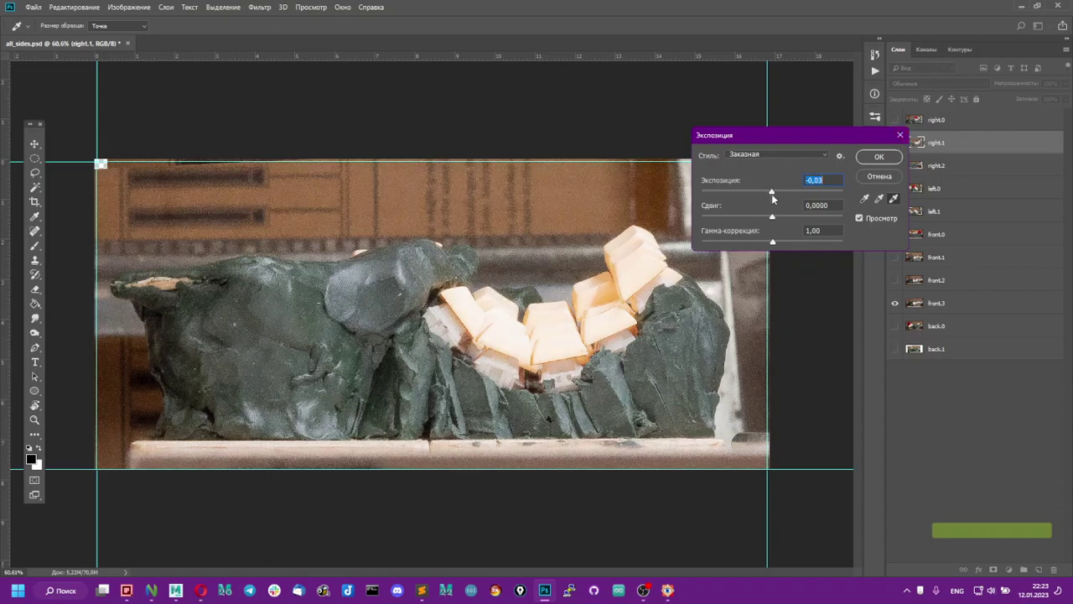
pyautogui.click(880, 177)
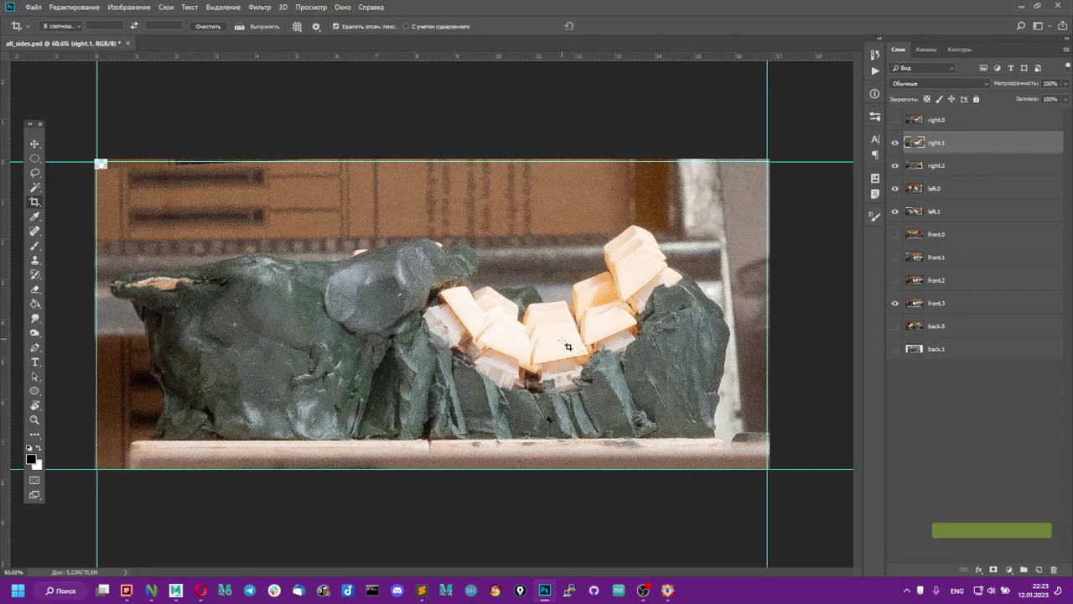
# Examine the keycaps up close at 100% zoom and switch to the keyboard_v3.ma scene in Maya.
pyautogui.keyDown('alt'); pyautogui.scroll(3, 567, 346); pyautogui.keyUp('alt')
pyautogui.keyDown('alt'); pyautogui.scroll(-2, 519, 359); pyautogui.keyUp('alt')
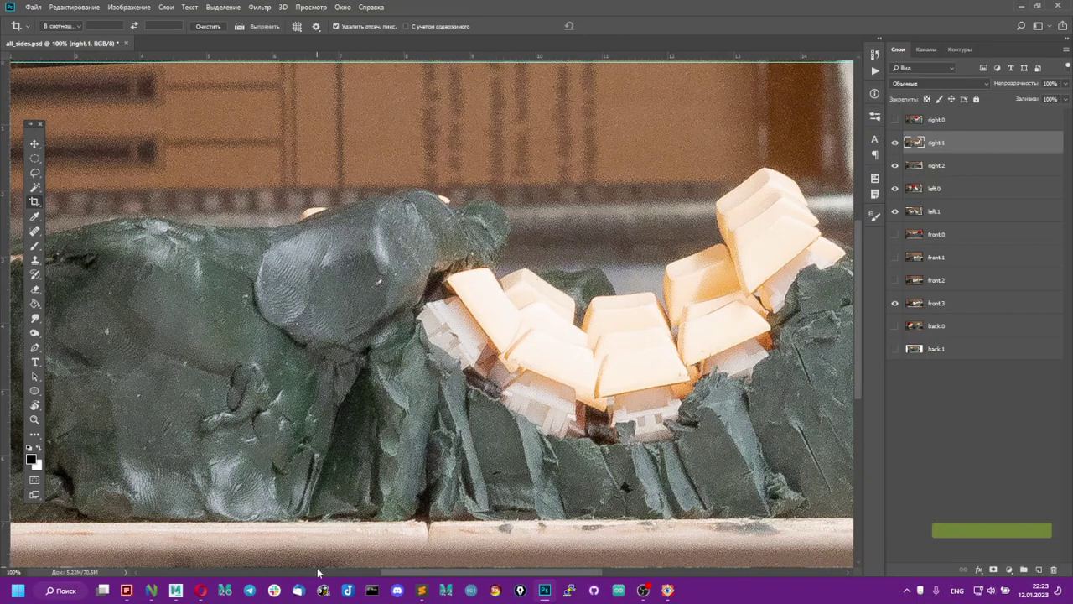
pyautogui.moveTo(175, 592)
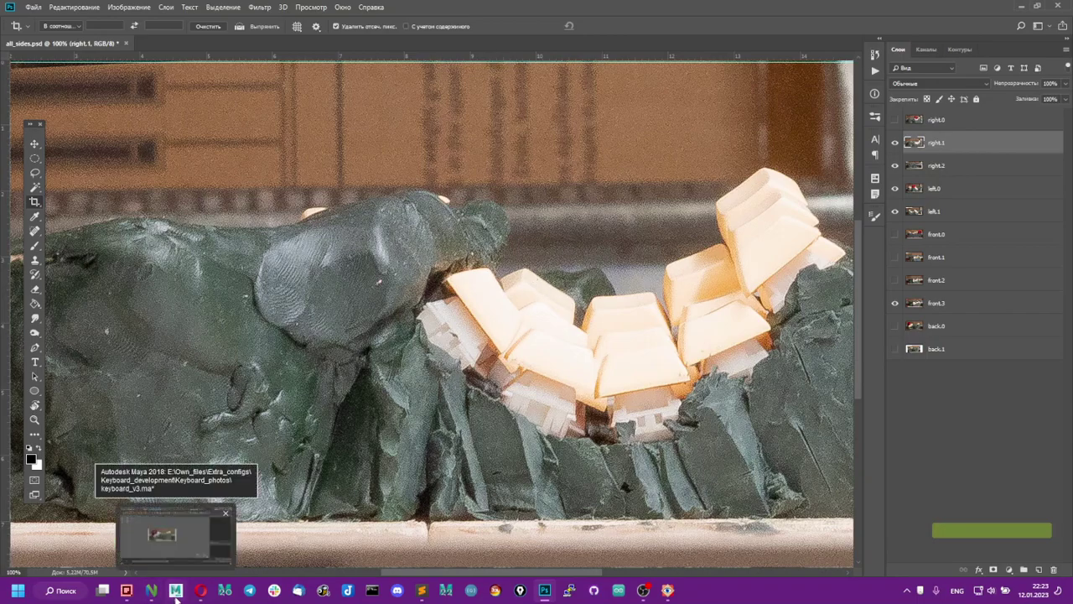
pyautogui.click(176, 530)
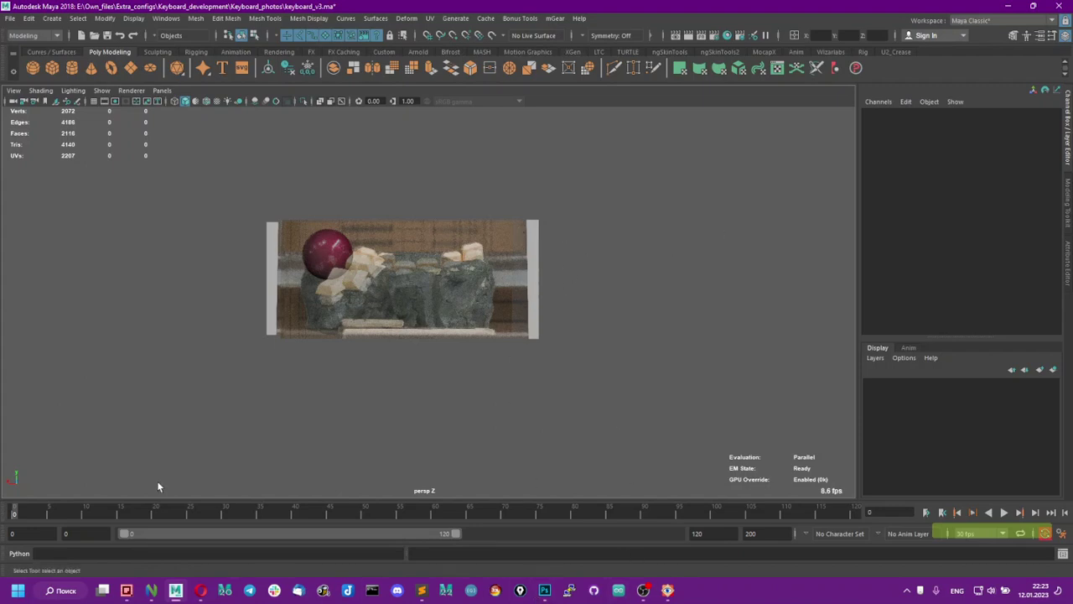
# Switch to Q-Dir, browse the photos in the Final folder from top.1.jpg to left.0.jpg, and return to Maya.
pyautogui.click(127, 591)
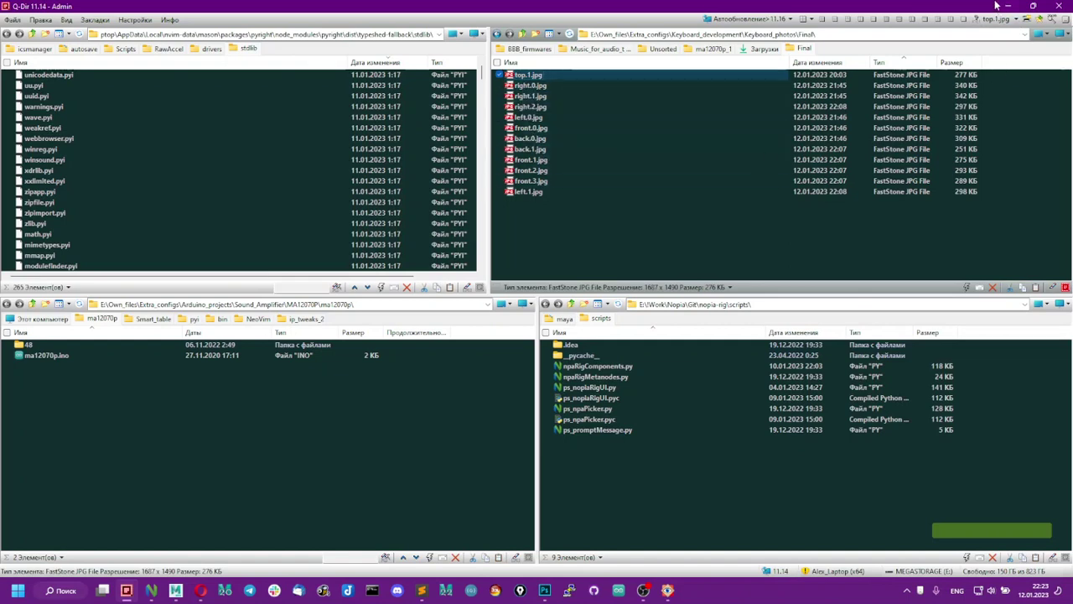
pyautogui.press('Down')
pyautogui.press('Down')
pyautogui.press('Down')
pyautogui.press('Down')
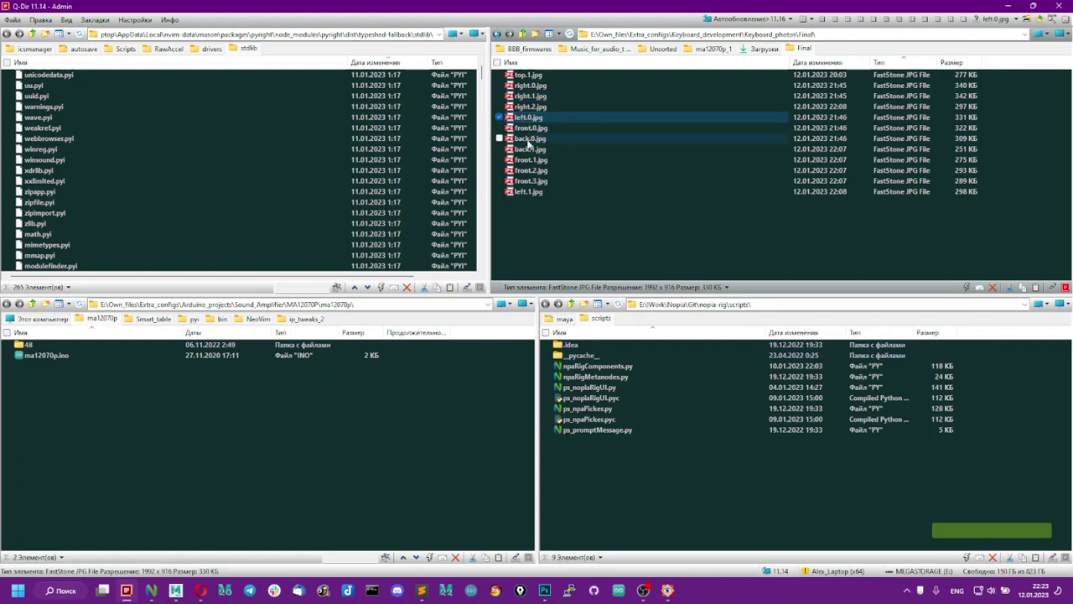
pyautogui.click(1008, 6)
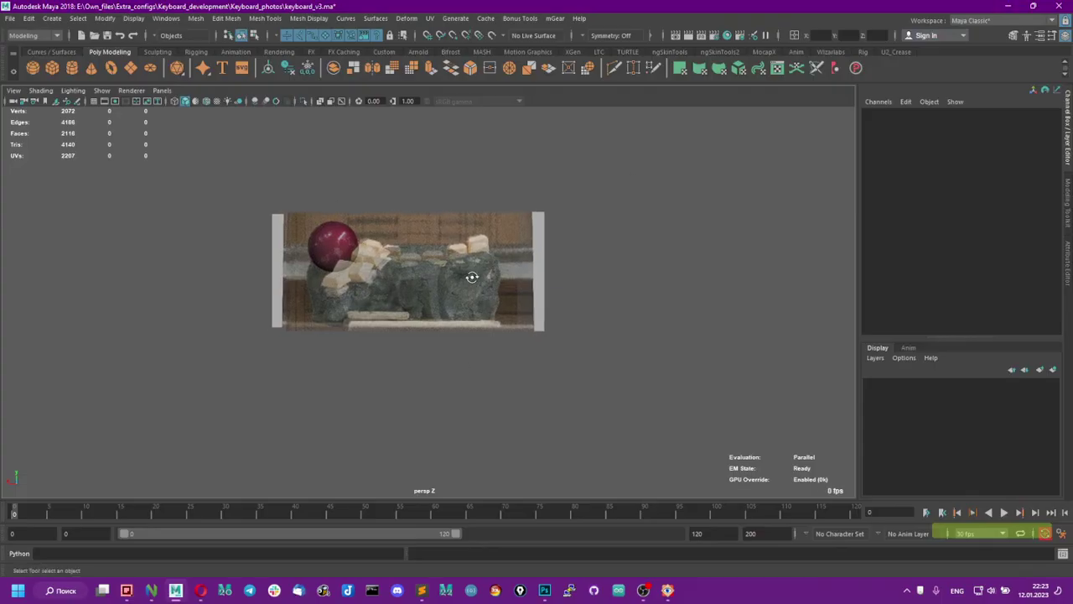
# Inspect the keyboard photo planes around the trackball sphere from several angles and check the attributes of imagePlane3 and imagePlane2.
pyautogui.keyDown('alt'); pyautogui.moveTo(471, 276); pyautogui.dragTo(367, 322); pyautogui.keyUp('alt')
pyautogui.keyDown('alt'); pyautogui.moveTo(451, 289); pyautogui.dragTo(383, 244); pyautogui.keyUp('alt')
pyautogui.keyDown('alt'); pyautogui.moveTo(383, 244); pyautogui.dragTo(609, 323, button='right'); pyautogui.keyUp('alt')
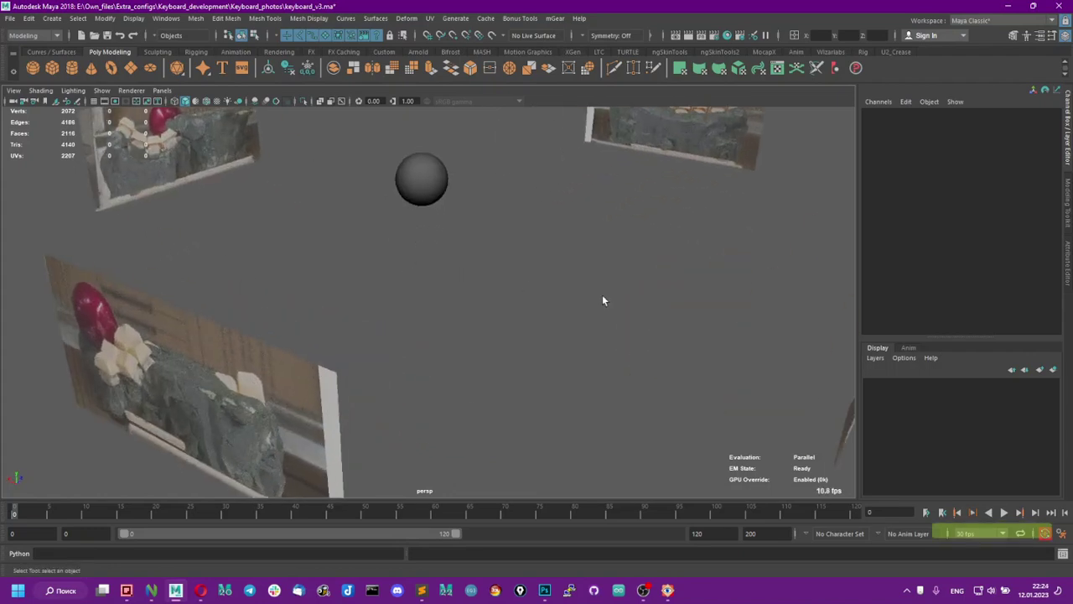
pyautogui.keyDown('alt'); pyautogui.moveTo(404, 283); pyautogui.dragTo(609, 250); pyautogui.keyUp('alt')
pyautogui.click(681, 245)
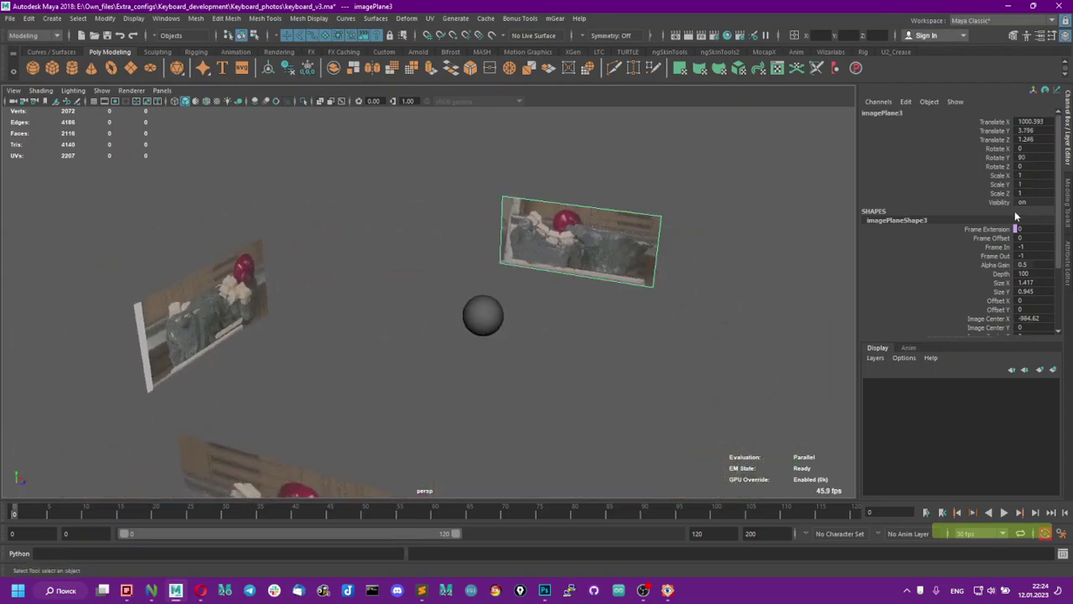
pyautogui.moveTo(200, 249); pyautogui.dragTo(199, 249)
pyautogui.keyDown('alt'); pyautogui.moveTo(599, 322); pyautogui.dragTo(606, 439); pyautogui.keyUp('alt')
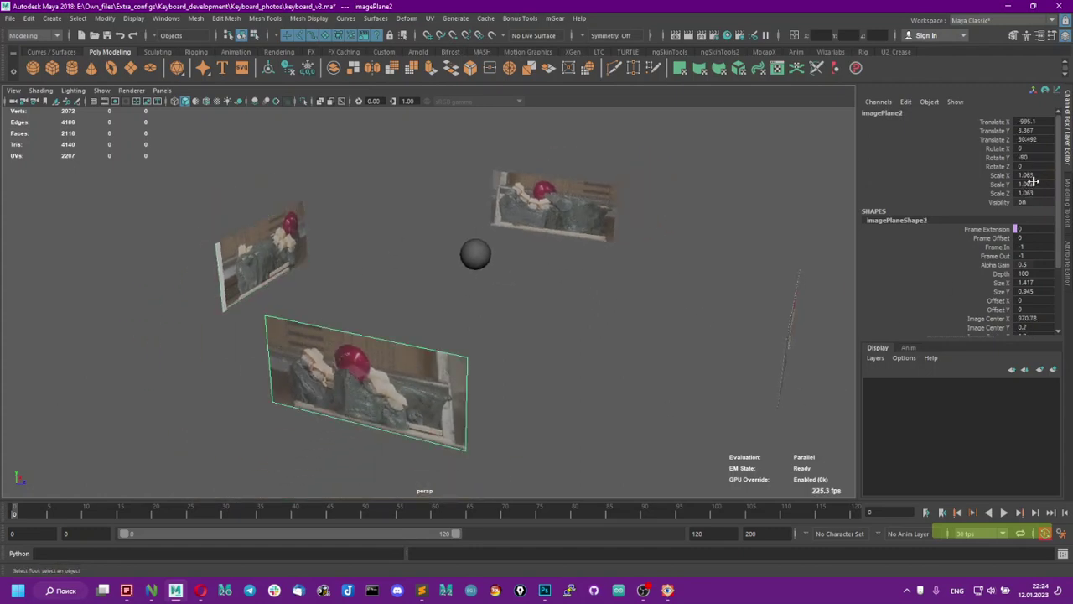
pyautogui.keyDown('alt'); pyautogui.moveTo(531, 333); pyautogui.dragTo(472, 501); pyautogui.keyUp('alt')
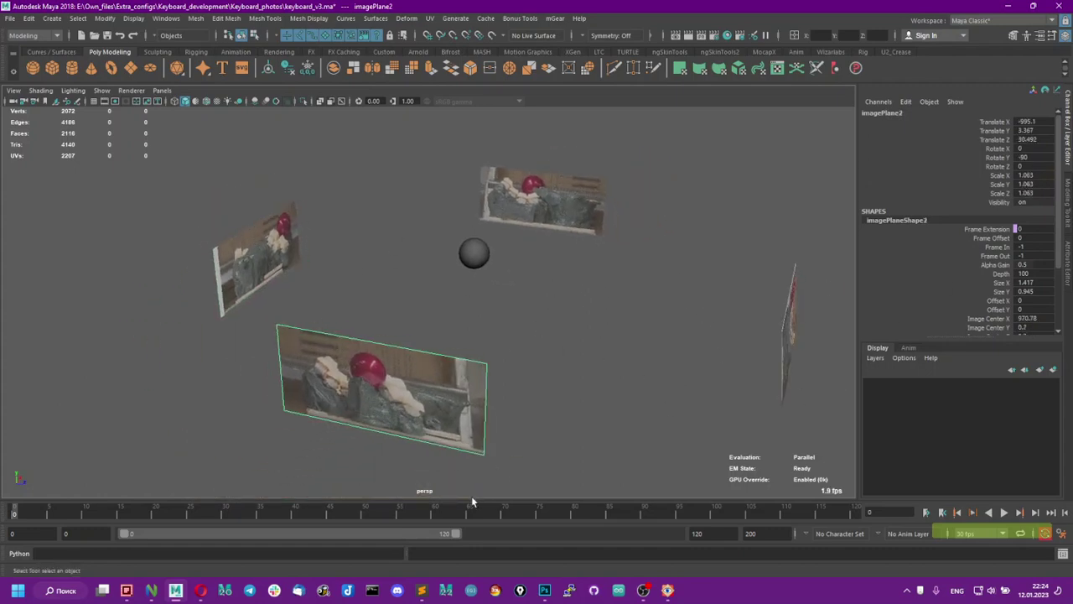
# Switch to Photoshop, compare the photos by toggling layers right.0 and right.1, leave both shown, and return to Maya.
pyautogui.click(545, 590)
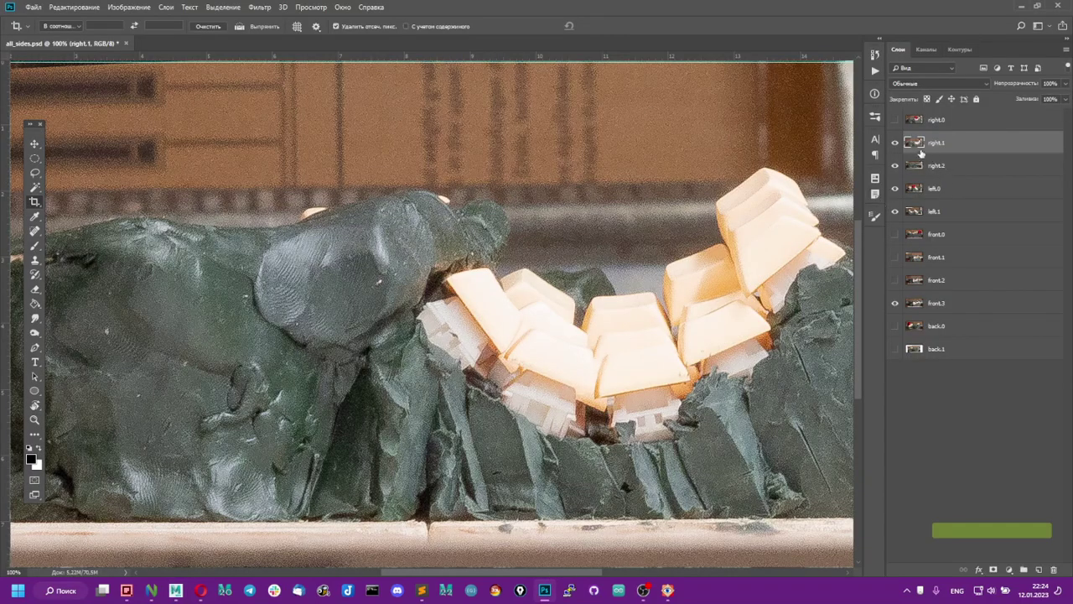
pyautogui.click(895, 120)
pyautogui.click(945, 121)
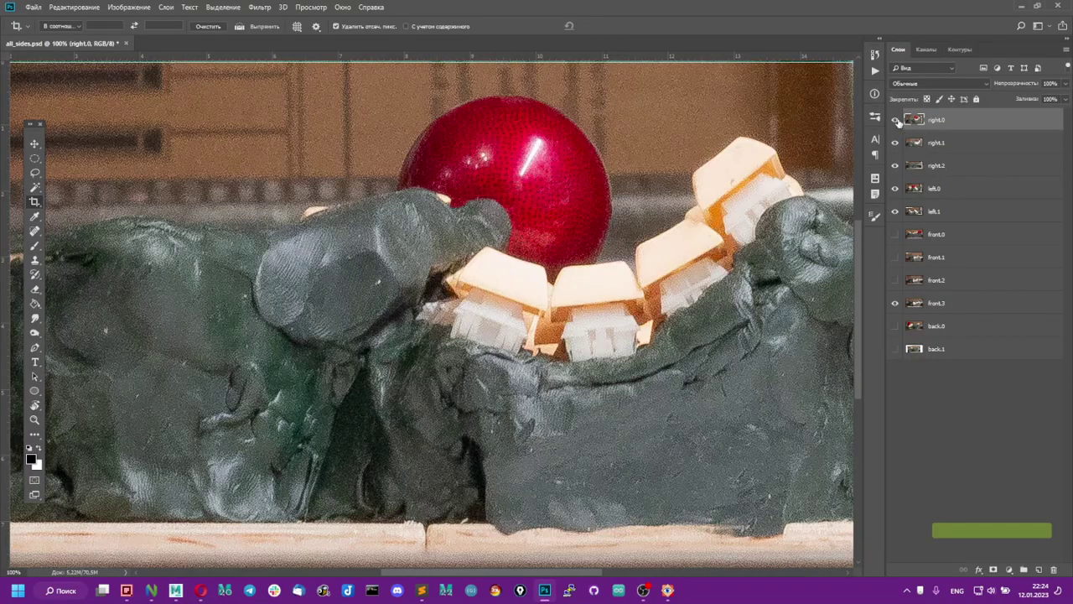
pyautogui.click(896, 120)
pyautogui.click(891, 145)
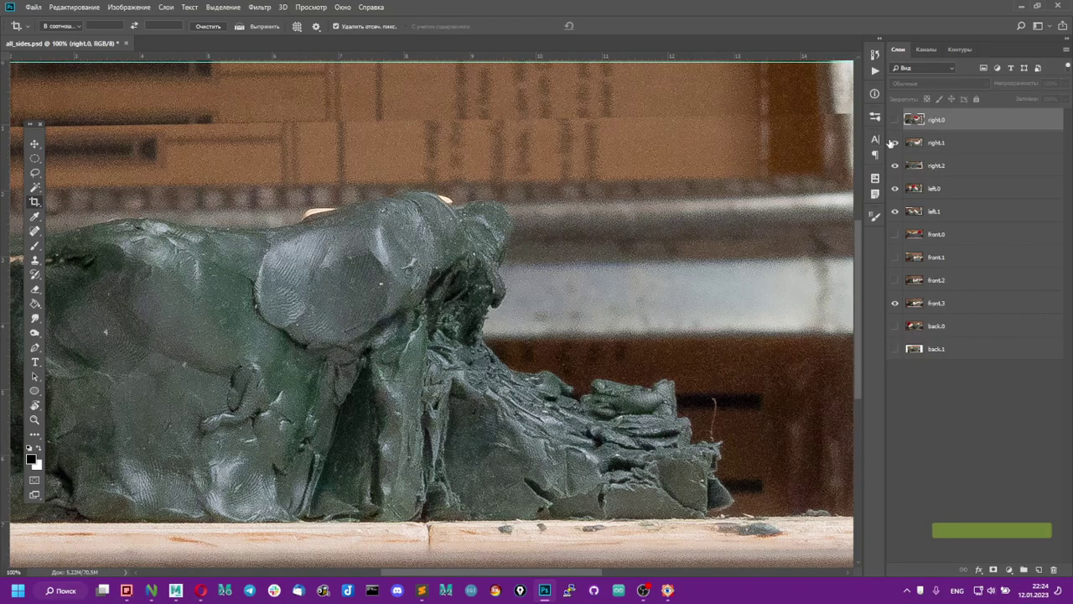
pyautogui.click(894, 143)
pyautogui.click(895, 120)
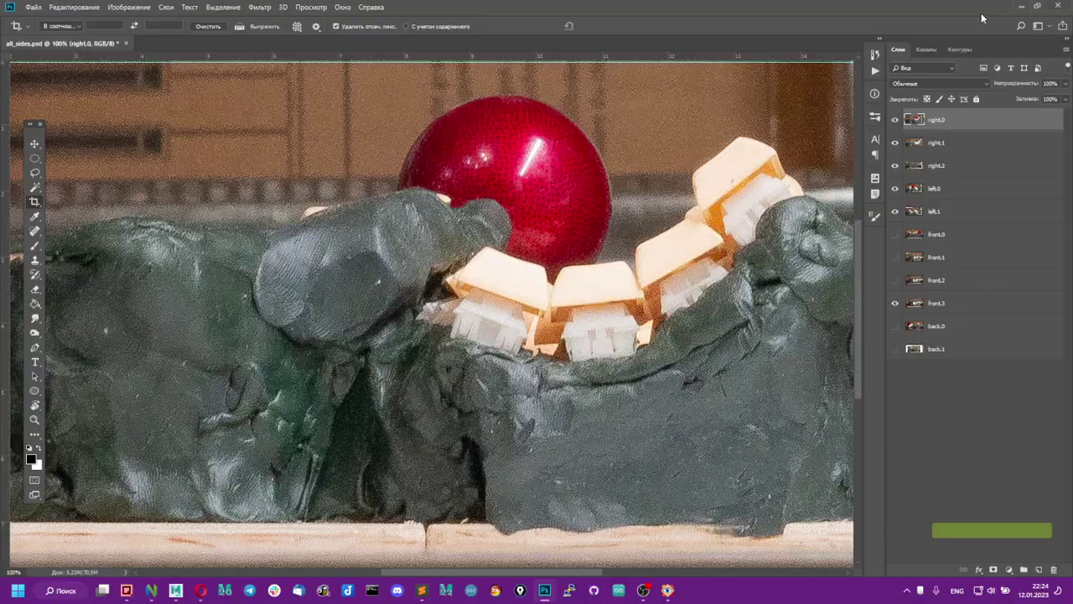
pyautogui.click(1018, 8)
# Select the polygon trackball sphere and view it up close.
pyautogui.keyDown('alt'); pyautogui.moveTo(437, 242); pyautogui.dragTo(411, 345); pyautogui.keyUp('alt')
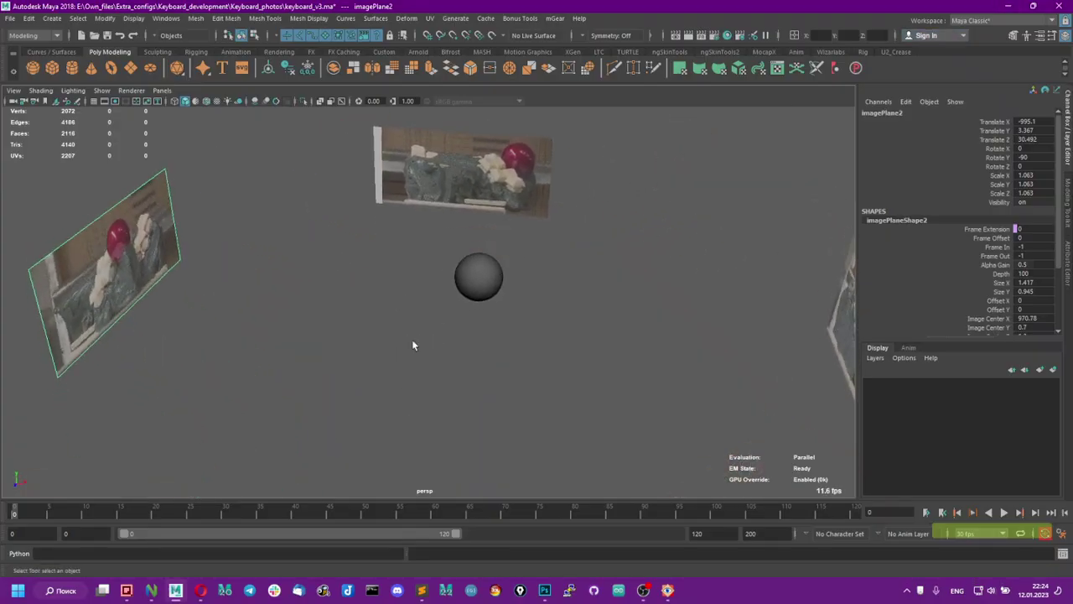
pyautogui.moveTo(495, 283); pyautogui.dragTo(495, 284)
pyautogui.scroll(5, 503, 289)
pyautogui.keyDown('alt'); pyautogui.moveTo(511, 295); pyautogui.dragTo(390, 390, button='middle'); pyautogui.keyUp('alt')
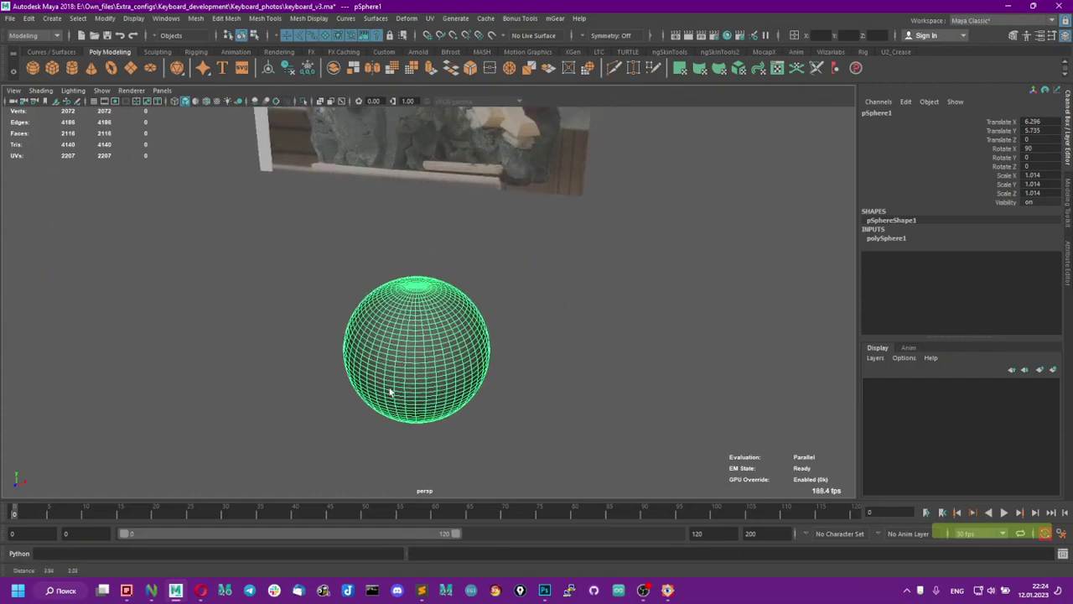
pyautogui.keyDown('alt'); pyautogui.moveTo(391, 391); pyautogui.dragTo(456, 302); pyautogui.keyUp('alt')
# Create a NURBS sphere at the origin, frame it and activate the Move tool.
pyautogui.click(52, 52)
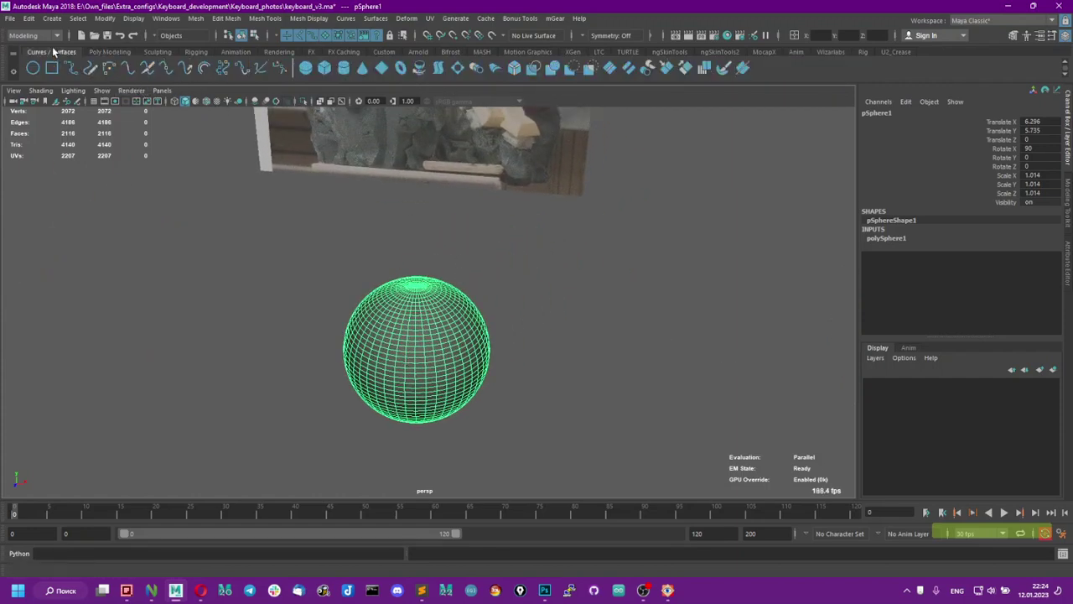
pyautogui.click(316, 69)
pyautogui.press('f')
pyautogui.press('e')
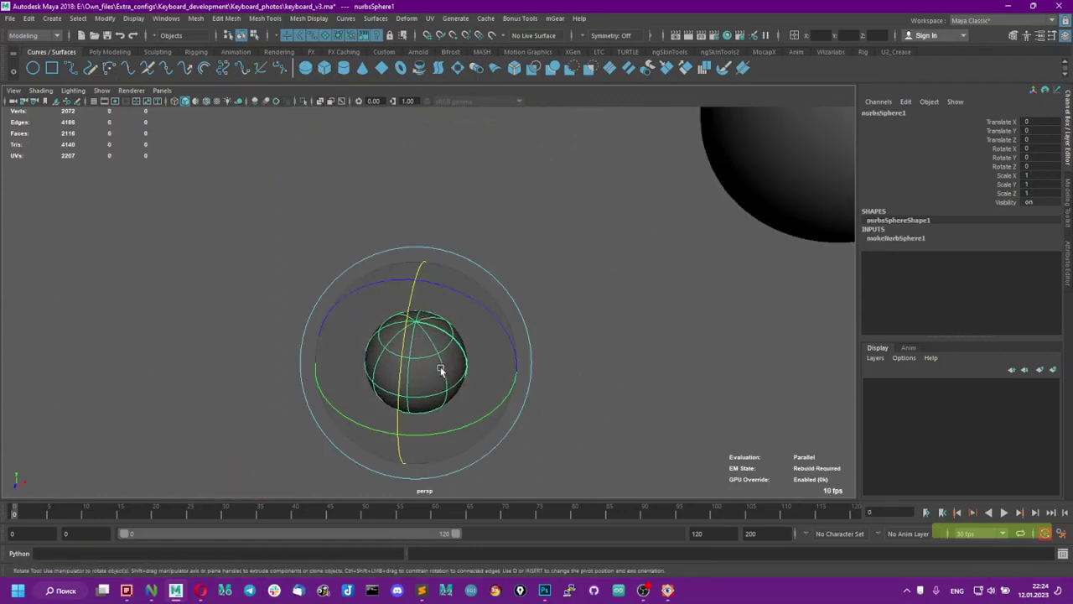
pyautogui.keyDown('alt'); pyautogui.moveTo(417, 335); pyautogui.dragTo(466, 344, button='middle'); pyautogui.keyUp('alt')
pyautogui.press('w')
pyautogui.scroll(2, 468, 344)
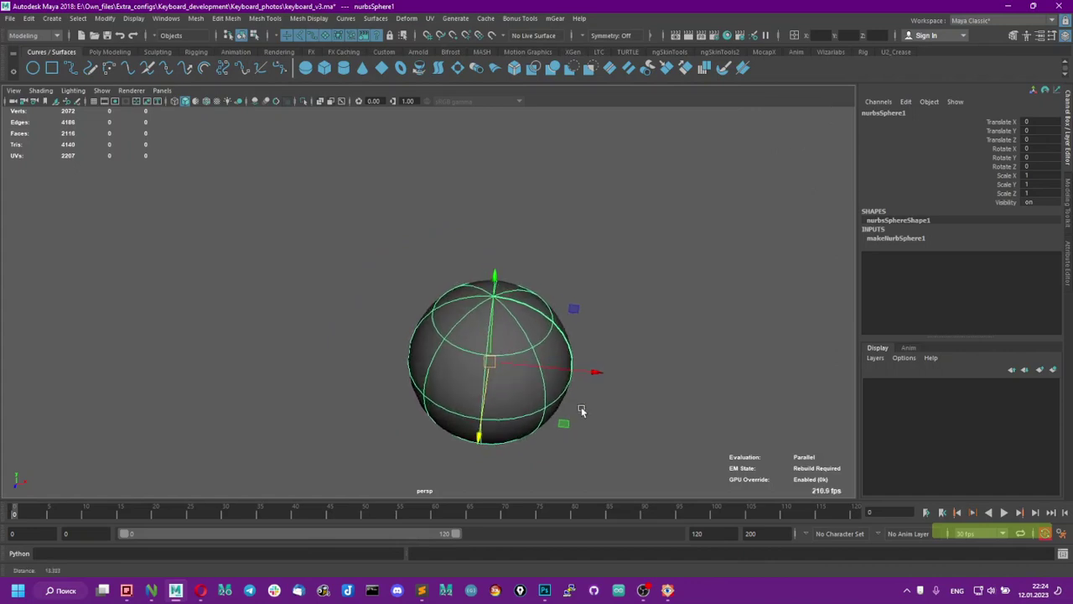
# Show the NURBS sphere's control vertices, try moving individual upper vertices, and undo the moves.
pyautogui.moveTo(440, 320); pyautogui.dragTo(387, 323, button='right')
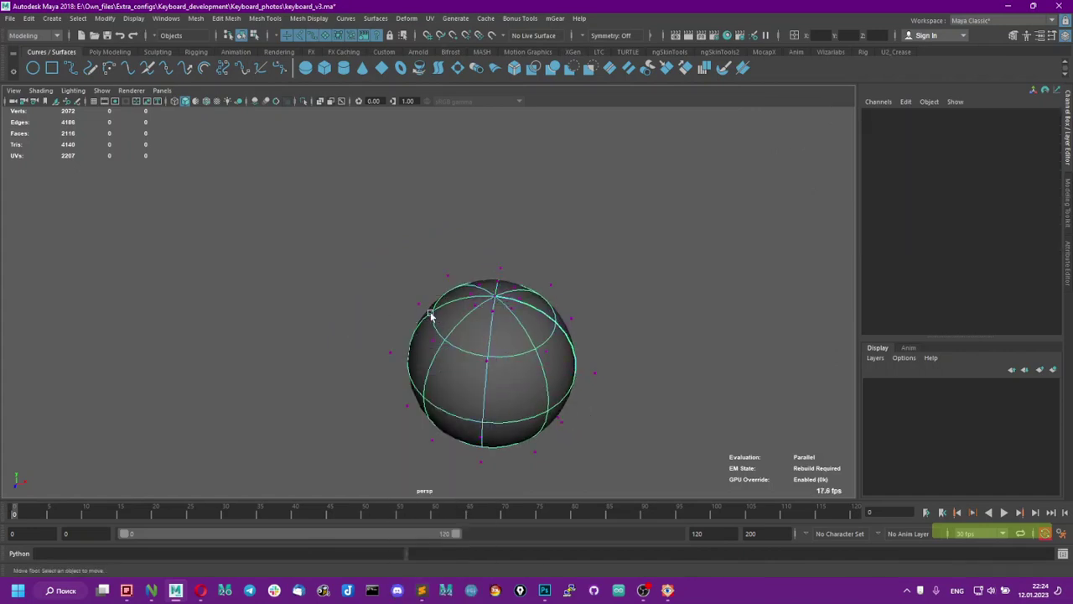
pyautogui.click(418, 304)
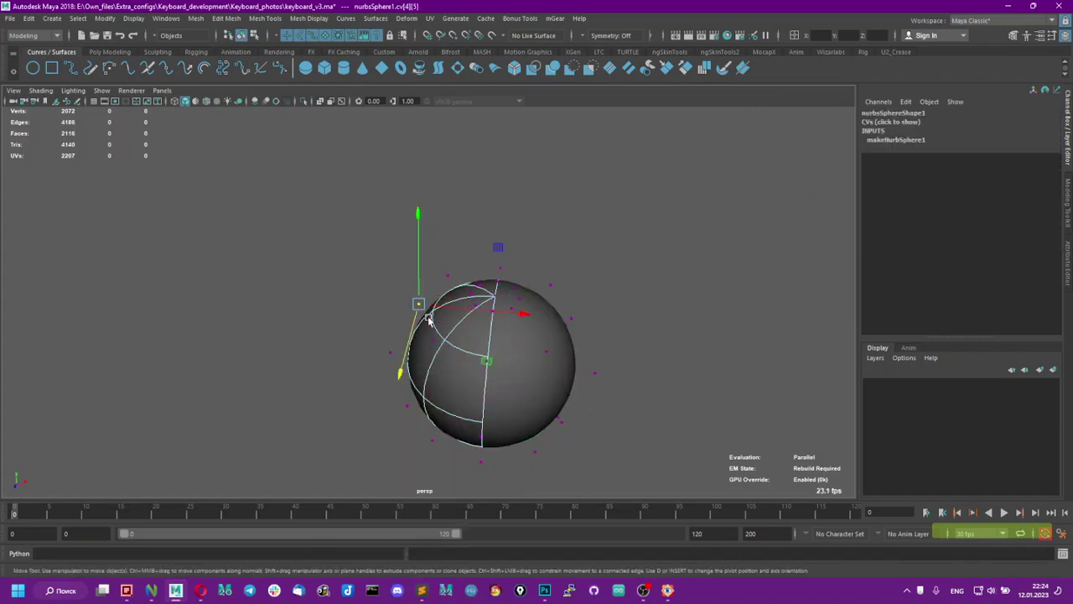
pyautogui.moveTo(418, 303); pyautogui.dragTo(369, 270)
pyautogui.hotkey('ctrl', 'z')
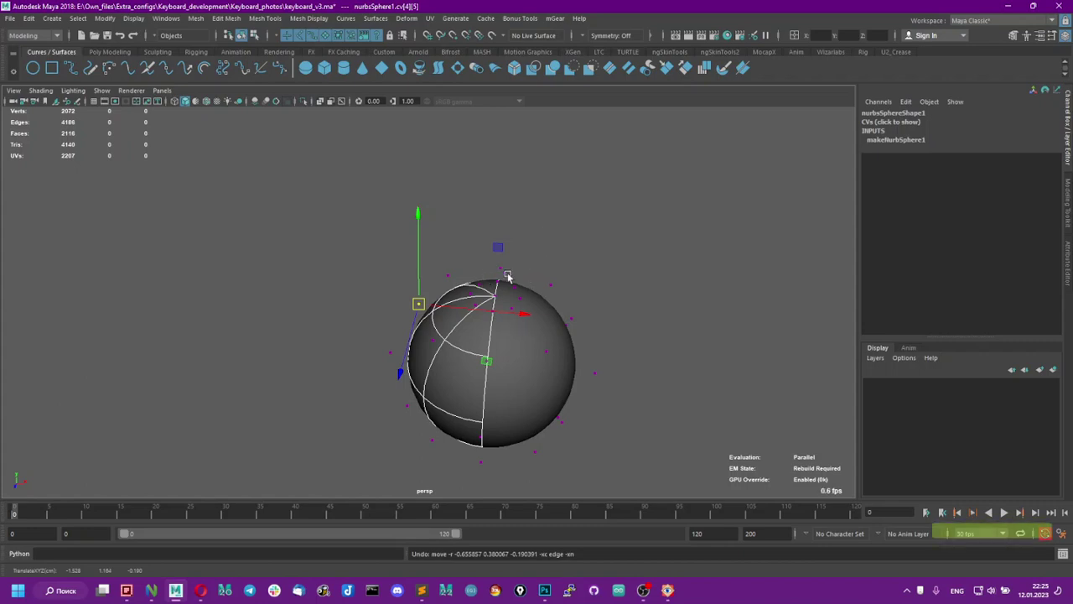
pyautogui.keyDown('alt'); pyautogui.moveTo(508, 277); pyautogui.dragTo(472, 291); pyautogui.keyUp('alt')
pyautogui.scroll(3, 591, 335)
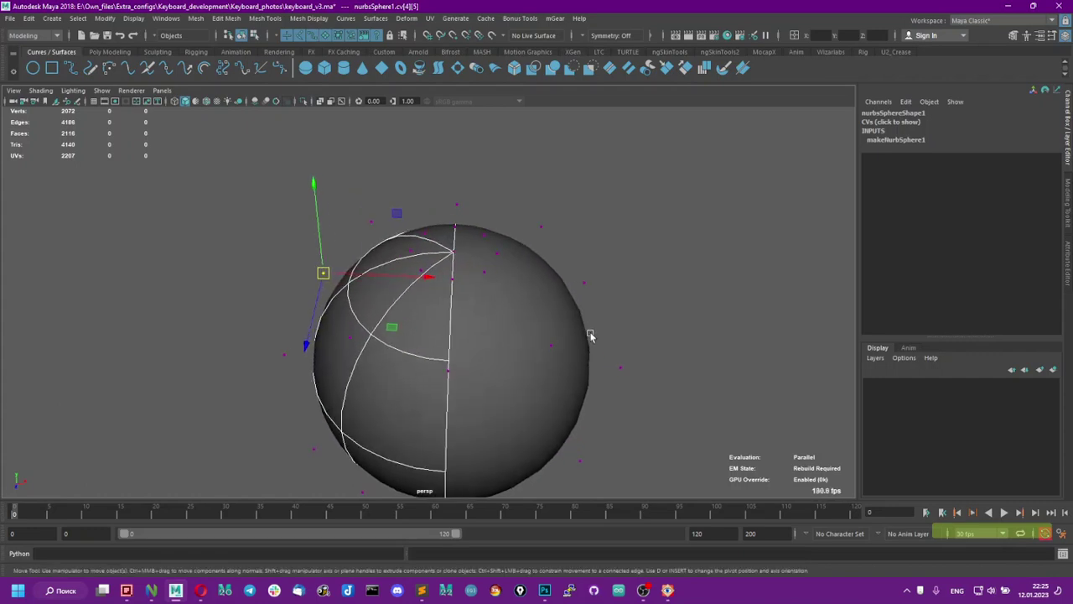
pyautogui.moveTo(444, 223); pyautogui.dragTo(436, 251)
pyautogui.hotkey('ctrl', 'z')
pyautogui.scroll(3, 498, 390)
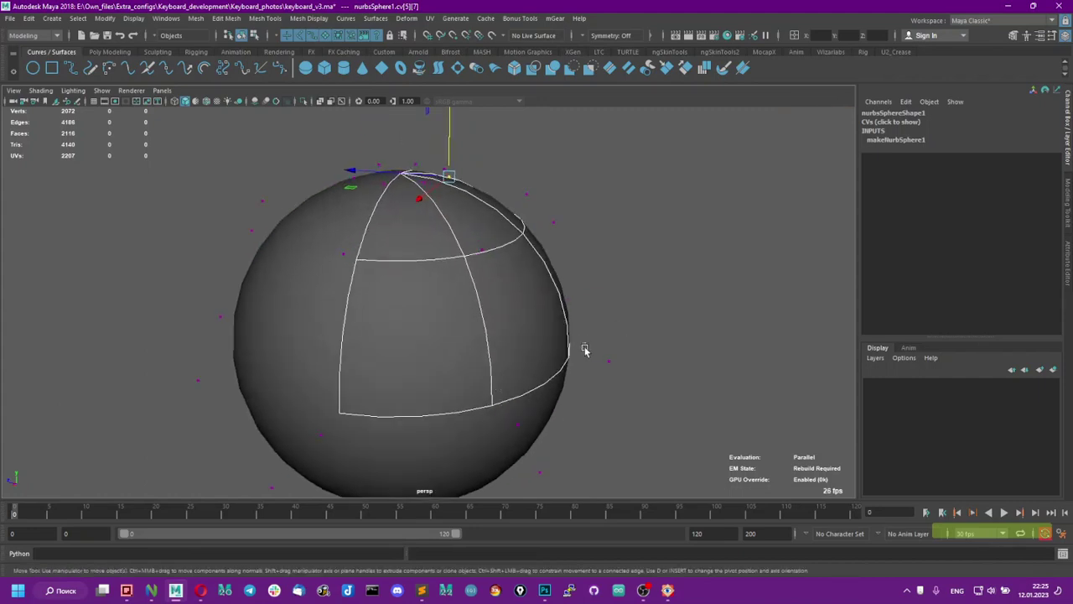
# Pull one side control vertex far out from the NURBS sphere to form a teardrop shape and inspect the surface.
pyautogui.moveTo(584, 350); pyautogui.dragTo(679, 266)
pyautogui.hotkey('ctrl', 'z')
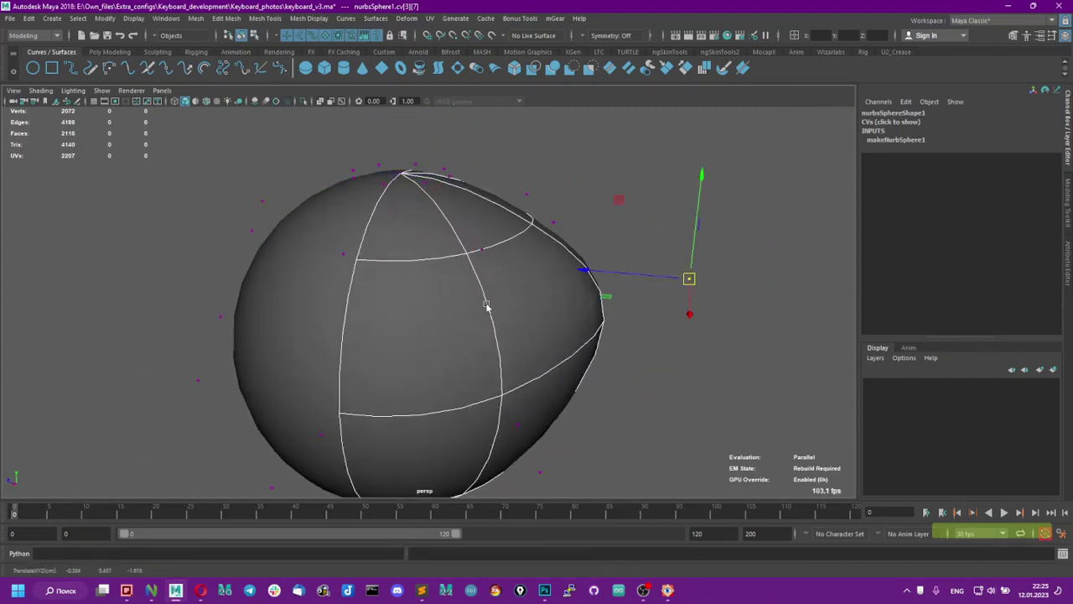
pyautogui.hotkey('ctrl', 'z')
pyautogui.moveTo(610, 365); pyautogui.dragTo(822, 323)
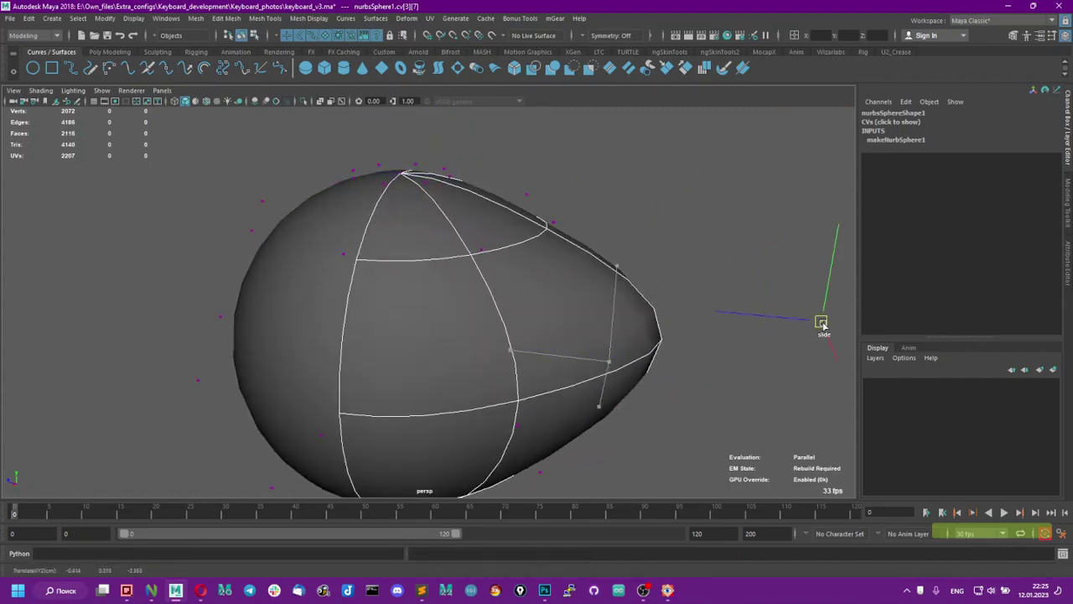
pyautogui.keyDown('alt'); pyautogui.moveTo(592, 366); pyautogui.dragTo(550, 261); pyautogui.keyUp('alt')
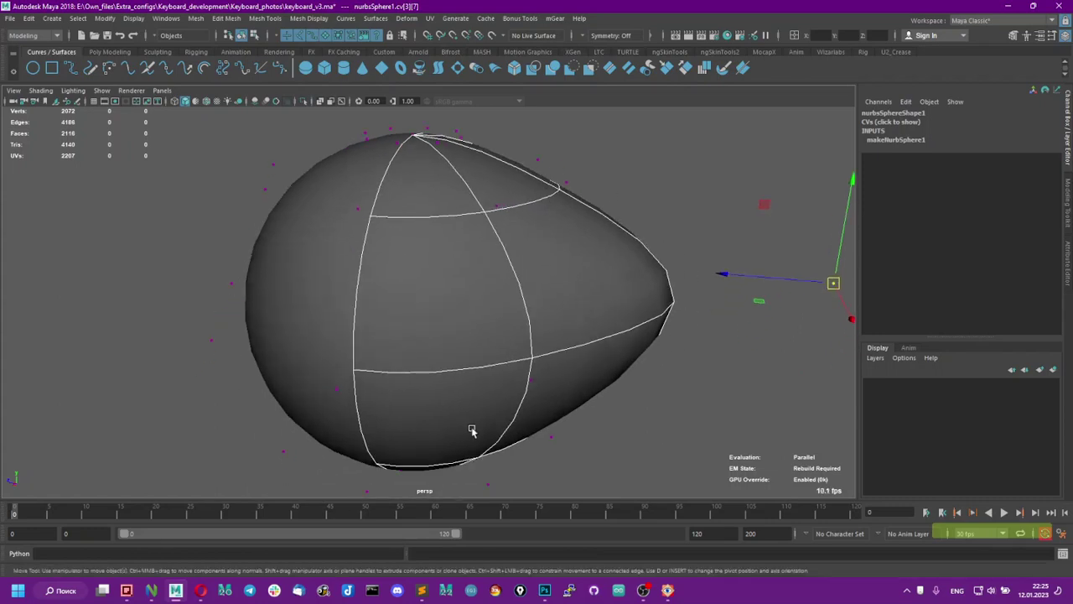
pyautogui.keyDown('alt'); pyautogui.moveTo(466, 190); pyautogui.dragTo(455, 227); pyautogui.keyUp('alt')
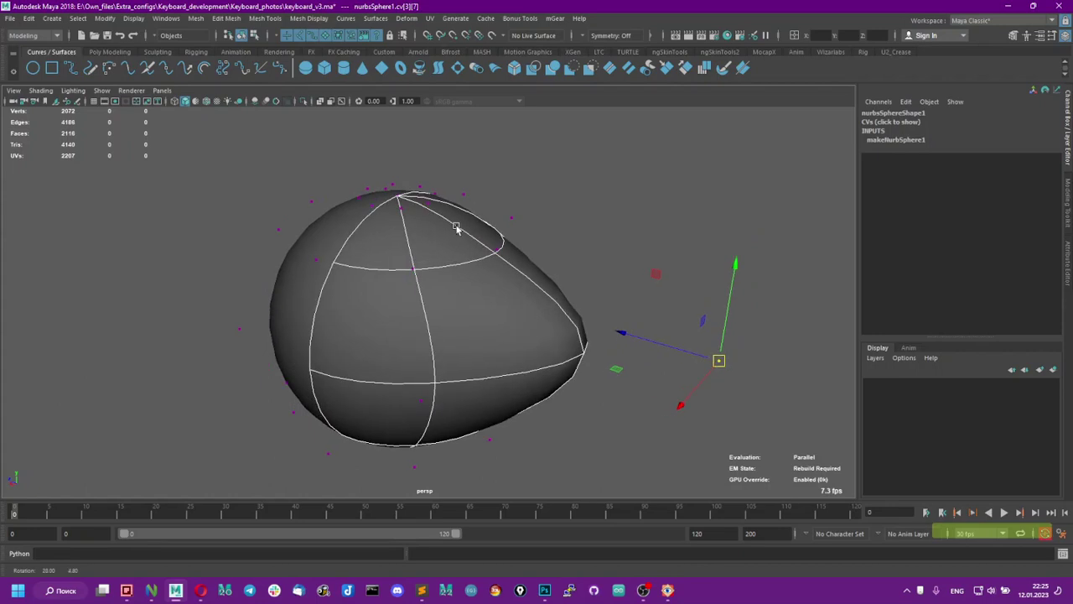
pyautogui.moveTo(508, 297)
pyautogui.keyDown('alt'); pyautogui.mouseDown()
pyautogui.moveTo(531, 282)
pyautogui.moveTo(527, 292)
pyautogui.mouseUp(); pyautogui.keyUp('alt')
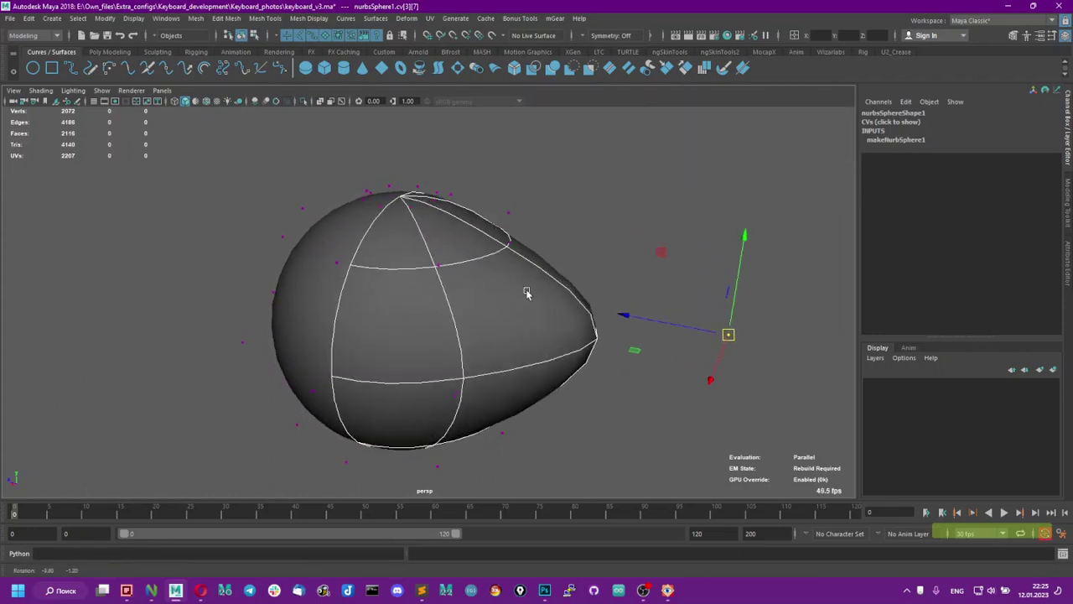
pyautogui.keyDown('alt'); pyautogui.moveTo(530, 296); pyautogui.dragTo(592, 320, button='right'); pyautogui.keyUp('alt')
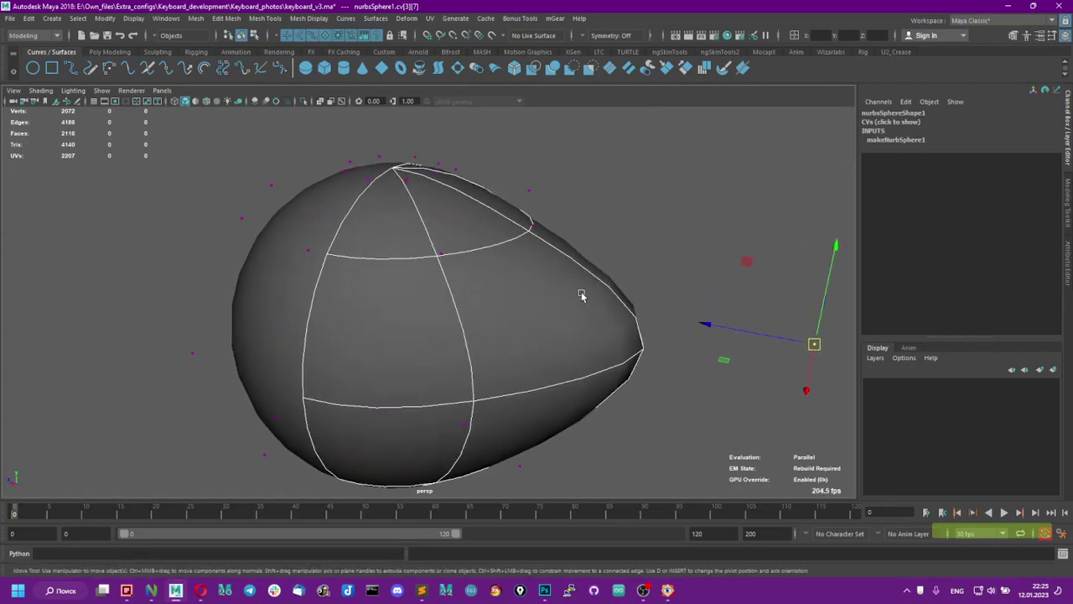
# Switch to isoparm selection and pick a lengthwise isoparm near the pulled-out end of the NURBS surface.
pyautogui.rightClick(581, 295)
pyautogui.click(581, 265)
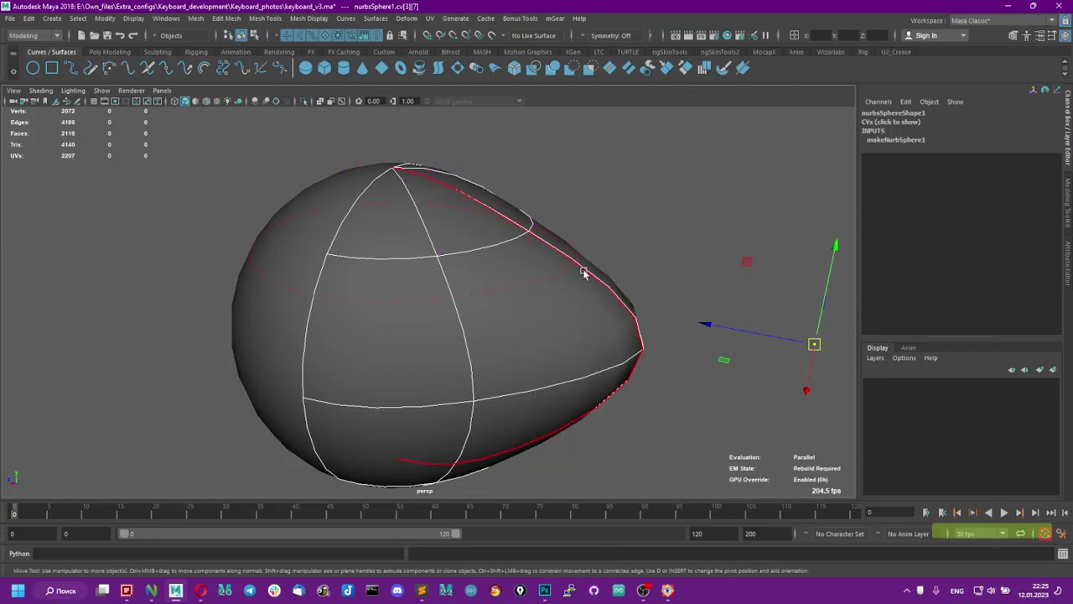
pyautogui.click(532, 297)
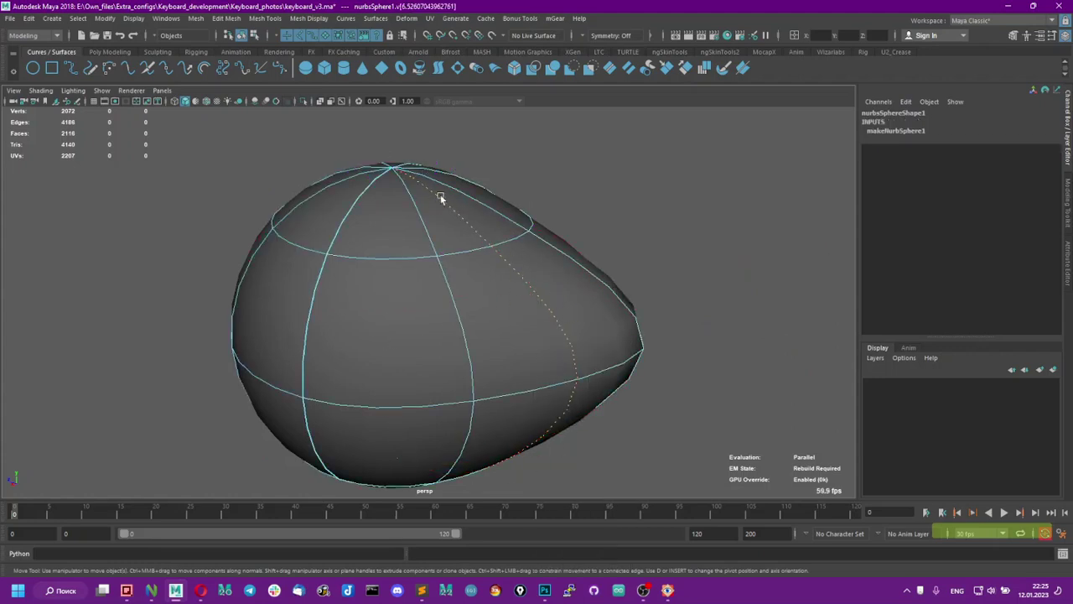
pyautogui.keyDown('alt'); pyautogui.moveTo(440, 194); pyautogui.dragTo(518, 281); pyautogui.keyUp('alt')
# Return to object mode and delete the deformed NURBS sphere.
pyautogui.moveTo(474, 296); pyautogui.dragTo(539, 280, button='right')
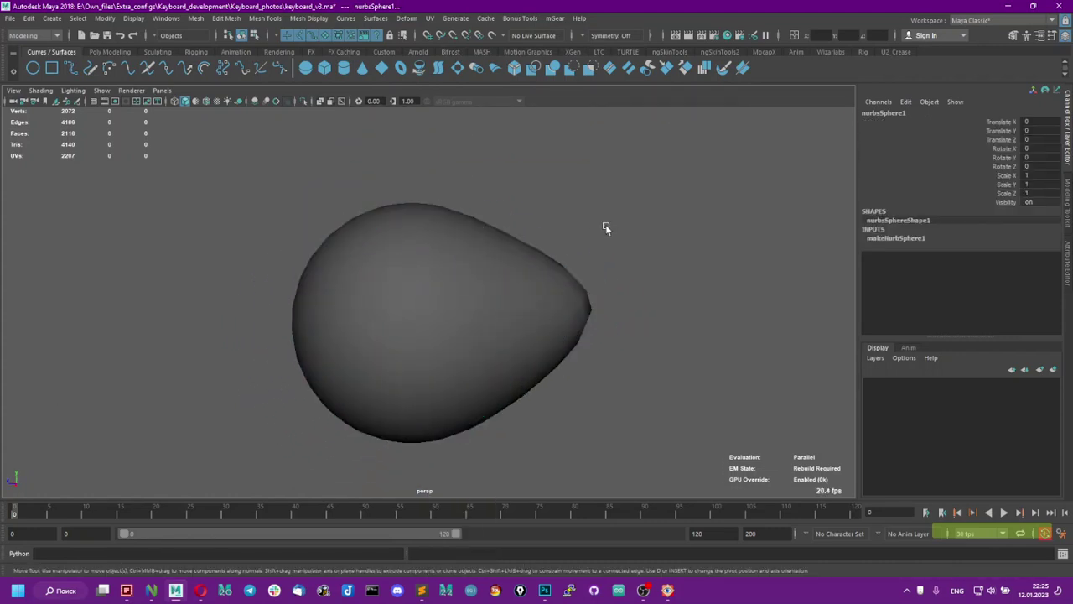
pyautogui.click(486, 288)
pyautogui.press('Delete')
pyautogui.hotkey('ctrl', 'z')
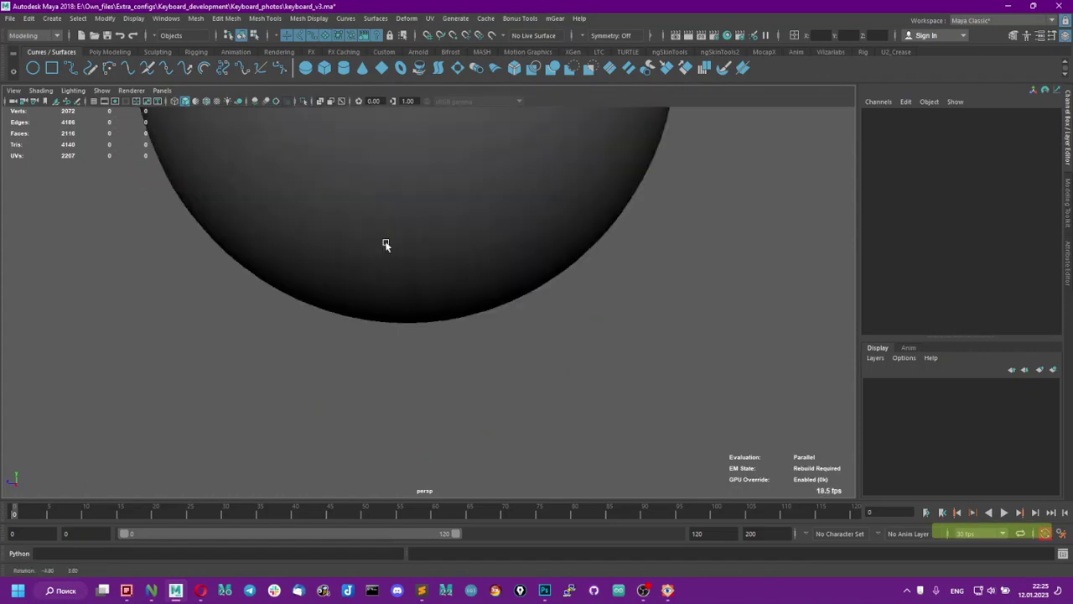
# Select the polygon trackball sphere and check how it overlays the red ball in the back-view photo.
pyautogui.keyDown('alt'); pyautogui.moveTo(386, 242); pyautogui.dragTo(288, 184, button='right'); pyautogui.keyUp('alt')
pyautogui.keyDown('alt'); pyautogui.moveTo(288, 184); pyautogui.dragTo(470, 394); pyautogui.keyUp('alt')
pyautogui.click(466, 302)
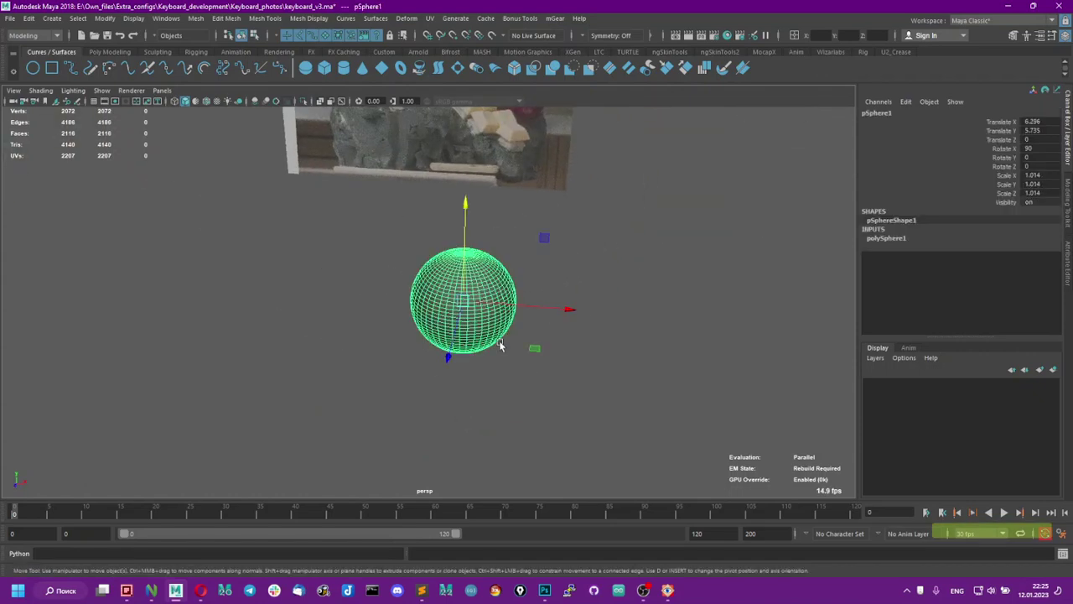
pyautogui.keyDown('alt'); pyautogui.moveTo(466, 301); pyautogui.dragTo(390, 293); pyautogui.keyUp('alt')
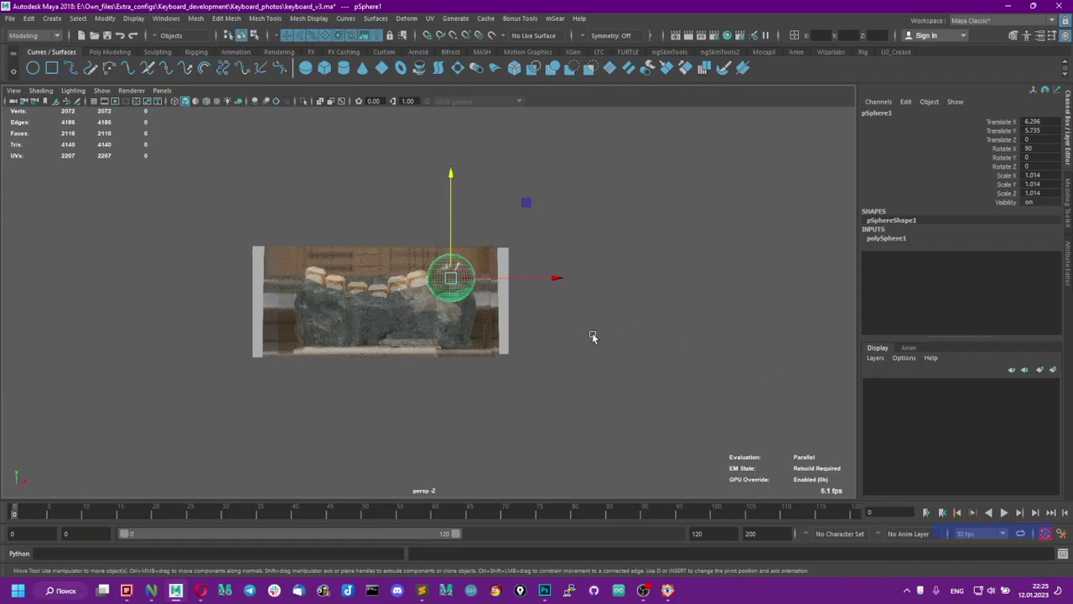
pyautogui.keyDown('alt'); pyautogui.moveTo(360, 232); pyautogui.dragTo(488, 385, button='right'); pyautogui.keyUp('alt')
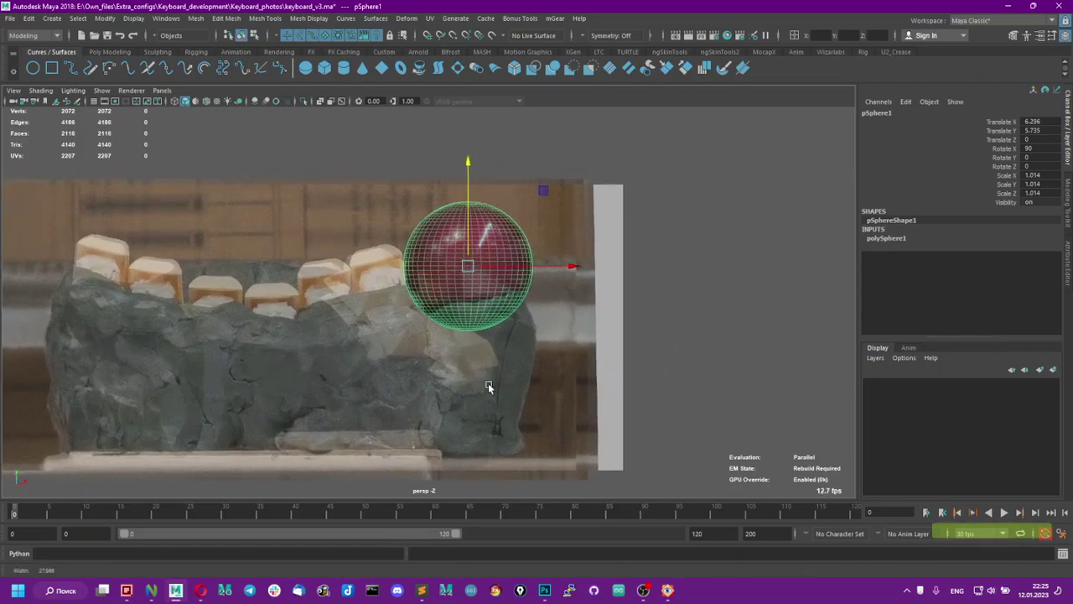
# Examine the keycap row, clay body and trackball outline on the overlaid back-view photos at different zoom levels.
pyautogui.keyDown('alt'); pyautogui.moveTo(488, 386); pyautogui.dragTo(530, 373, button='middle'); pyautogui.keyUp('alt')
pyautogui.keyDown('alt'); pyautogui.moveTo(110, 261); pyautogui.dragTo(332, 318, button='middle'); pyautogui.keyUp('alt')
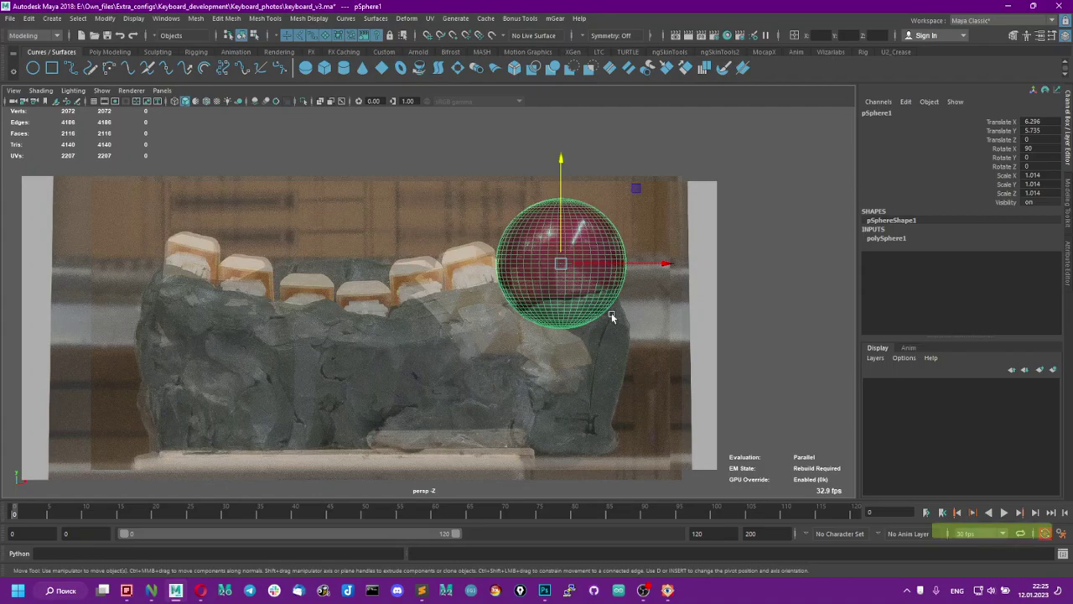
pyautogui.scroll(5, 587, 331)
pyautogui.keyDown('alt'); pyautogui.moveTo(553, 342); pyautogui.dragTo(518, 280, button='middle'); pyautogui.keyUp('alt')
pyautogui.scroll(-5, 587, 323)
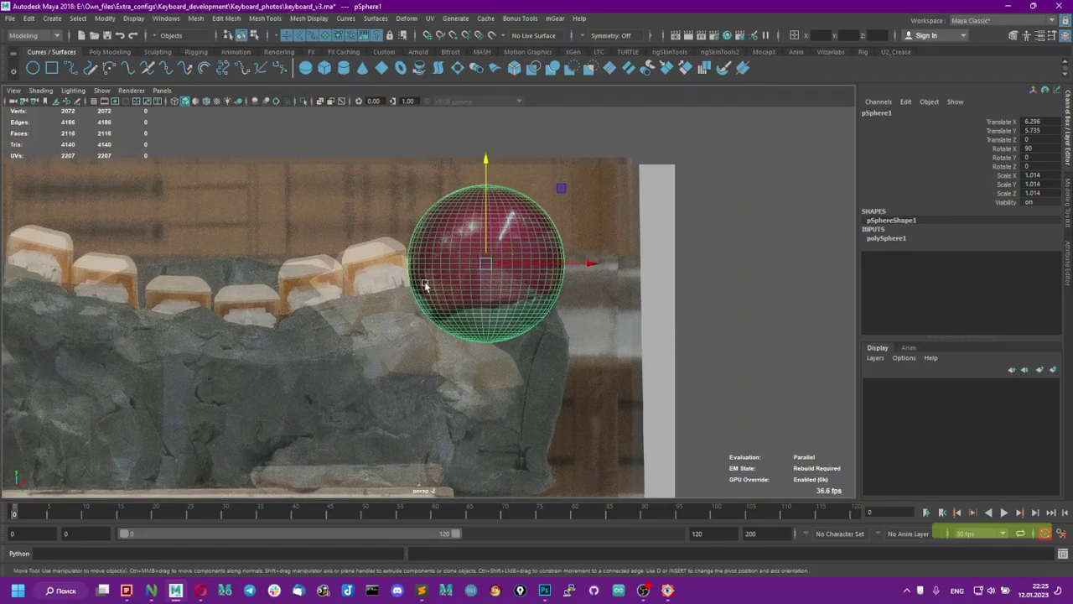
pyautogui.keyDown('alt'); pyautogui.moveTo(474, 282); pyautogui.dragTo(578, 237, button='middle'); pyautogui.keyUp('alt')
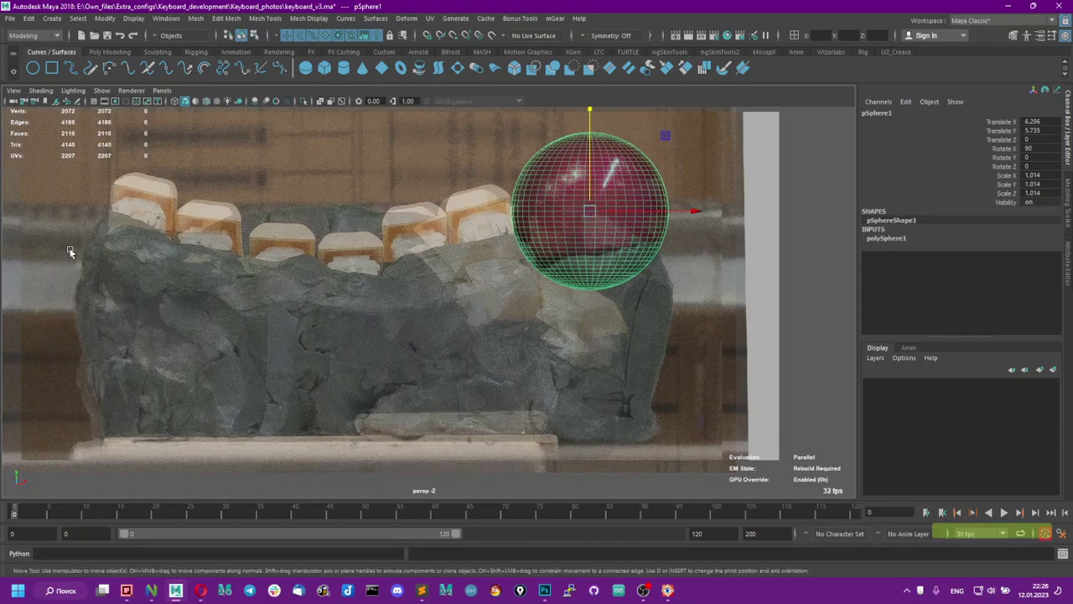
pyautogui.keyDown('alt'); pyautogui.moveTo(84, 265); pyautogui.dragTo(299, 289, button='right'); pyautogui.keyUp('alt')
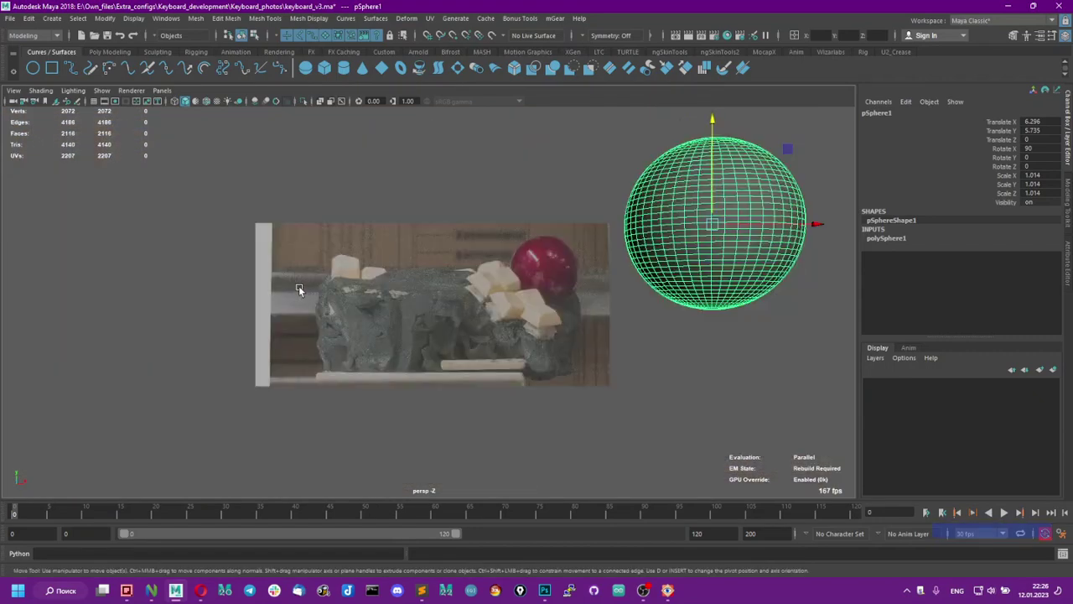
# Examine the reference photos around the trackball sphere and check how the sphere overlays the red ball in the side views.
pyautogui.keyDown('alt'); pyautogui.moveTo(520, 261); pyautogui.dragTo(745, 202); pyautogui.keyUp('alt')
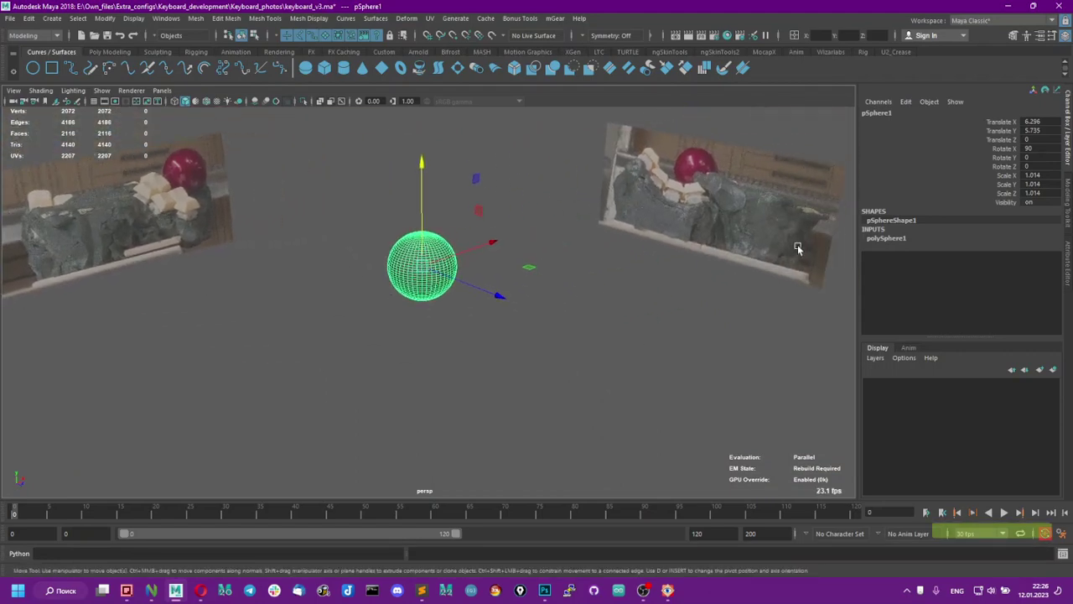
pyautogui.keyDown('alt'); pyautogui.moveTo(607, 309); pyautogui.dragTo(447, 218); pyautogui.keyUp('alt')
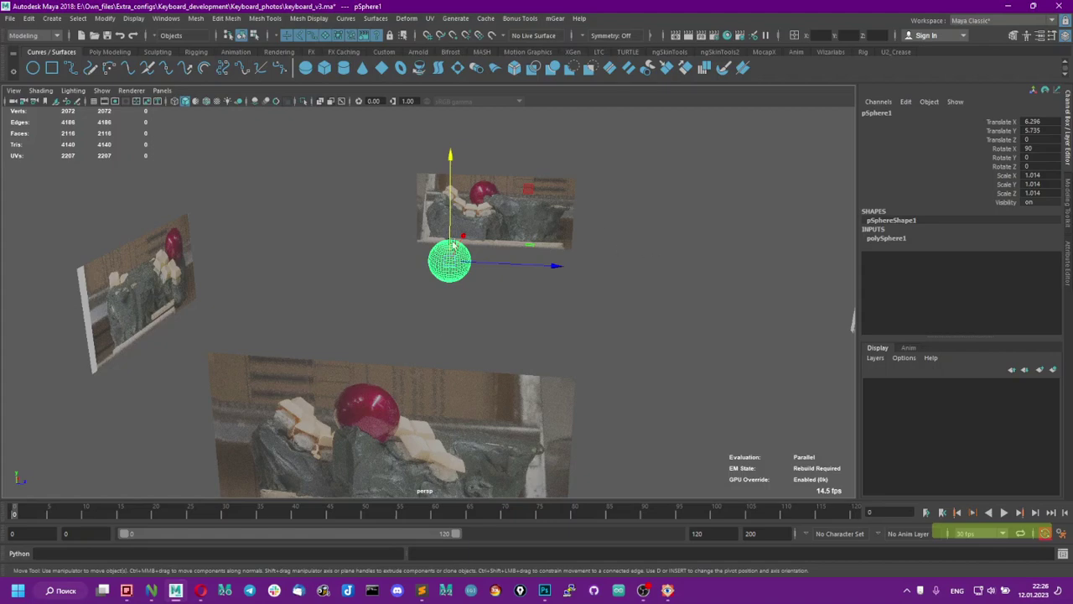
pyautogui.keyDown('alt'); pyautogui.moveTo(451, 245); pyautogui.dragTo(554, 376, button='right'); pyautogui.keyUp('alt')
pyautogui.keyDown('alt'); pyautogui.moveTo(554, 376); pyautogui.dragTo(457, 453, button='middle'); pyautogui.keyUp('alt')
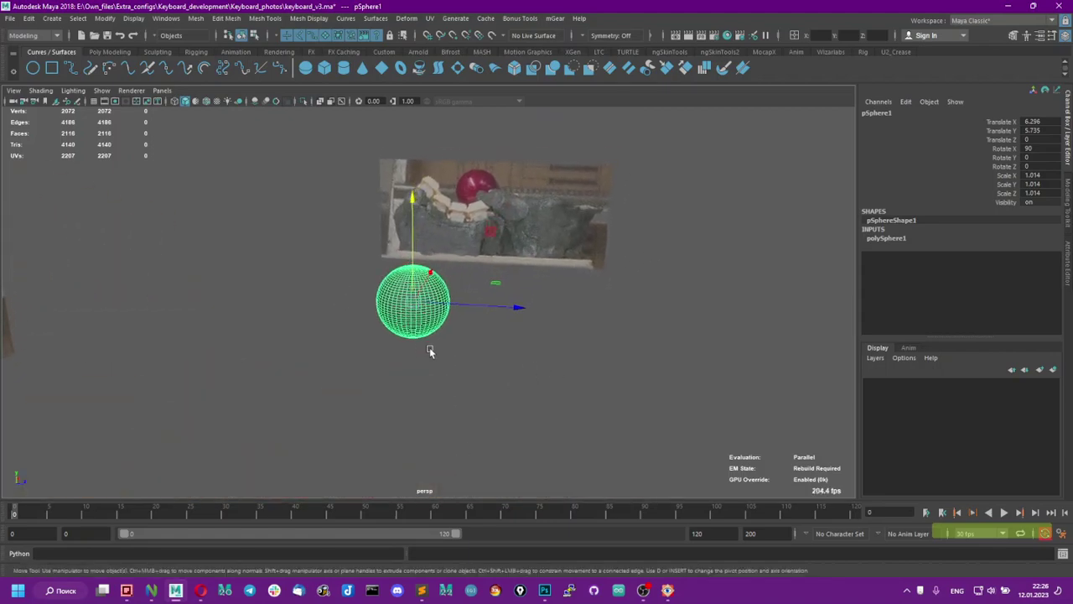
pyautogui.keyDown('alt'); pyautogui.moveTo(430, 350); pyautogui.dragTo(385, 319); pyautogui.keyUp('alt')
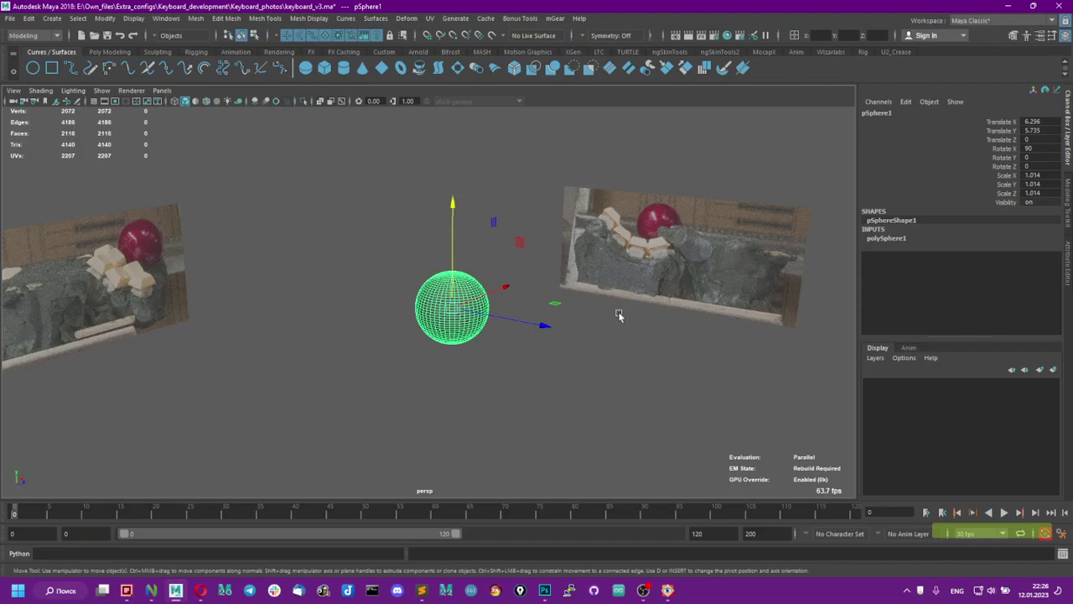
pyautogui.moveTo(618, 315)
pyautogui.keyDown('alt'); pyautogui.mouseDown()
pyautogui.moveTo(615, 344)
pyautogui.moveTo(609, 321)
pyautogui.mouseUp(); pyautogui.keyUp('alt')
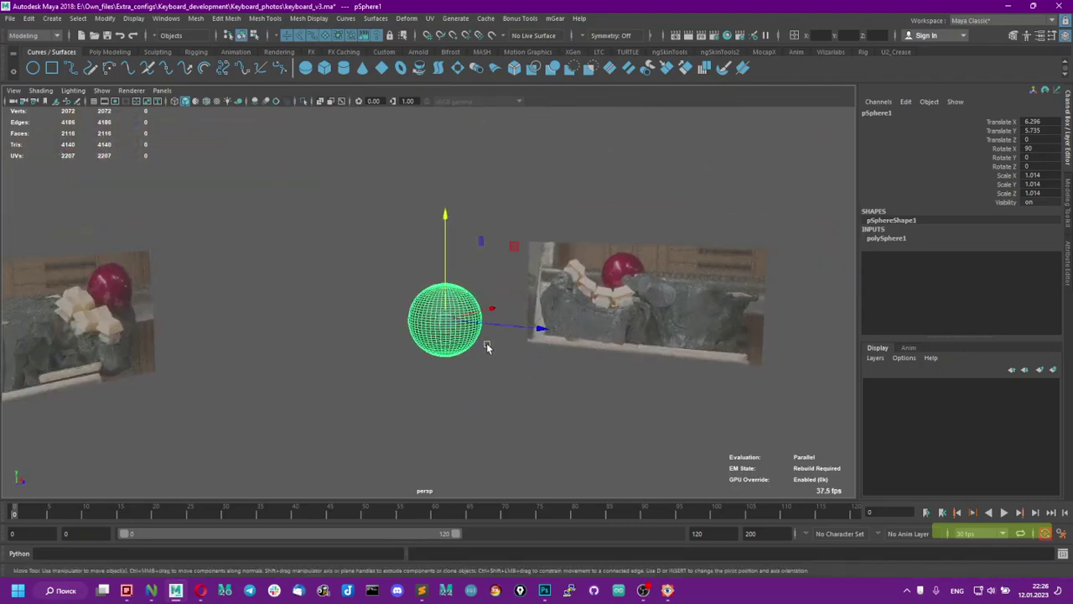
pyautogui.keyDown('alt'); pyautogui.moveTo(486, 346); pyautogui.dragTo(575, 397); pyautogui.keyUp('alt')
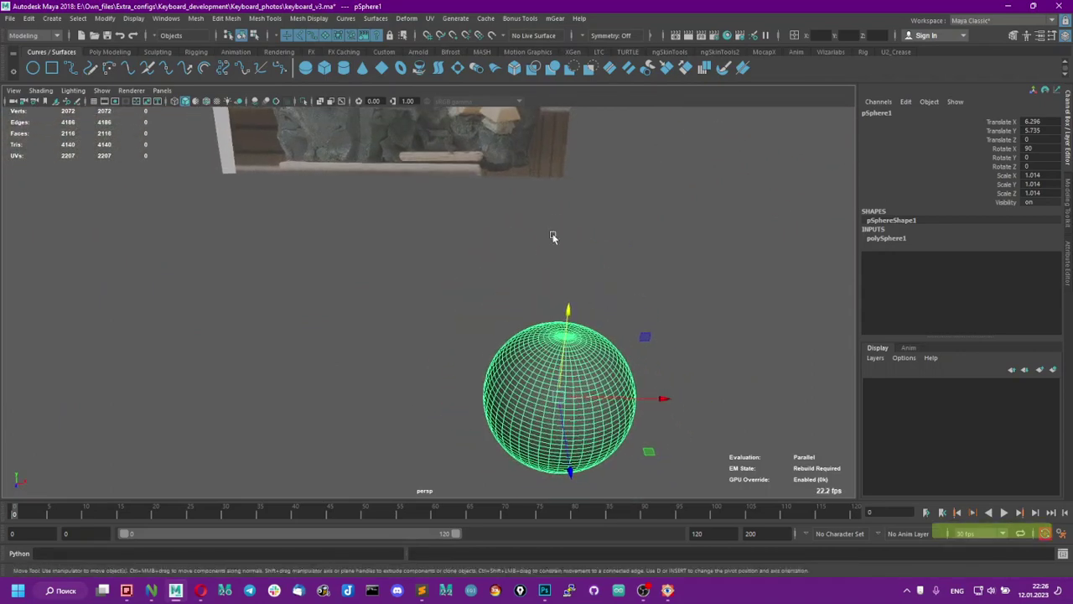
pyautogui.keyDown('alt'); pyautogui.moveTo(551, 237); pyautogui.dragTo(488, 384); pyautogui.keyUp('alt')
pyautogui.scroll(6, 439, 364)
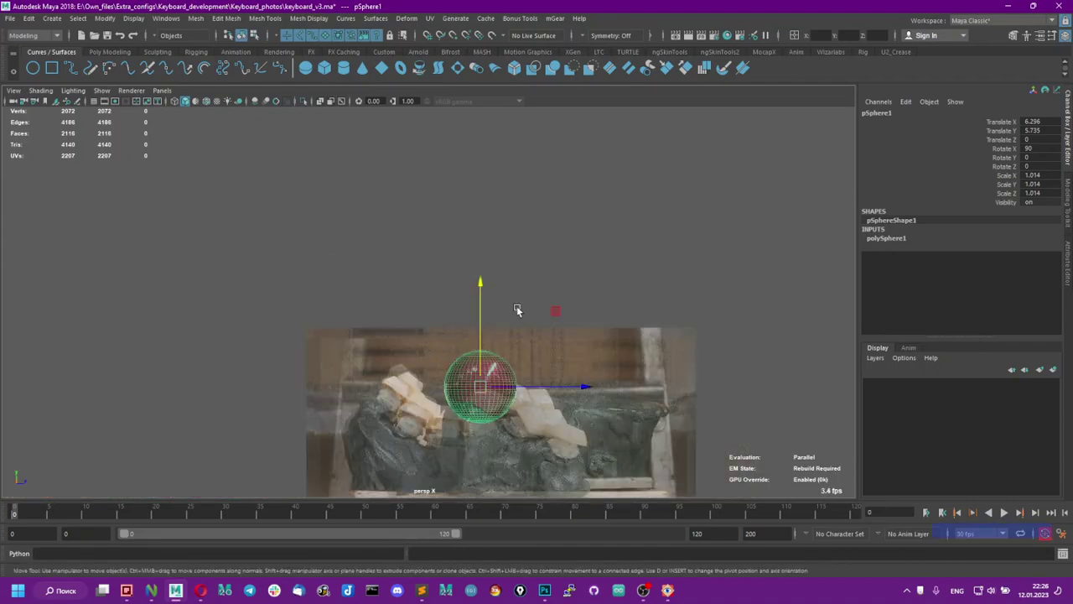
pyautogui.keyDown('alt'); pyautogui.moveTo(516, 310); pyautogui.dragTo(445, 358); pyautogui.keyUp('alt')
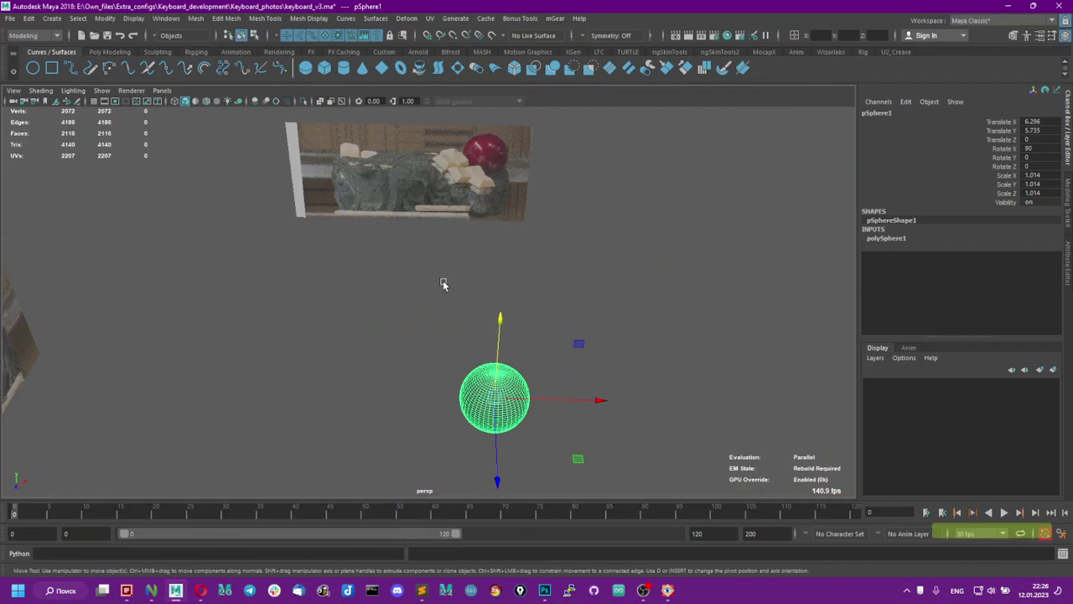
pyautogui.keyDown('alt'); pyautogui.moveTo(443, 284); pyautogui.dragTo(383, 269); pyautogui.keyUp('alt')
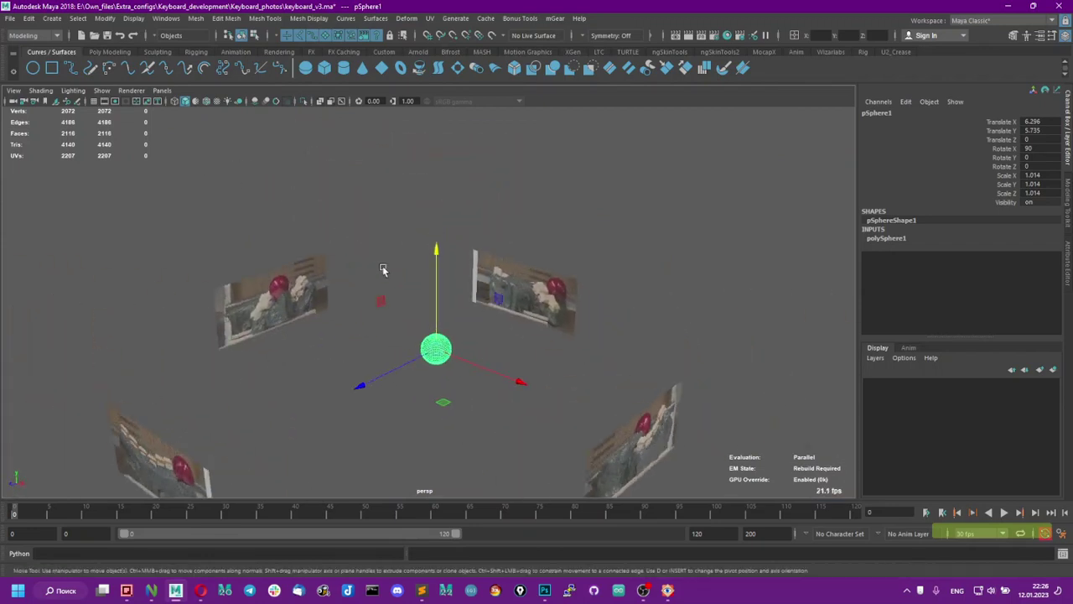
# Select the left-view photo plane, clear the selection and inspect how the four photos sit around the sphere.
pyautogui.click(292, 256)
pyautogui.click(299, 269)
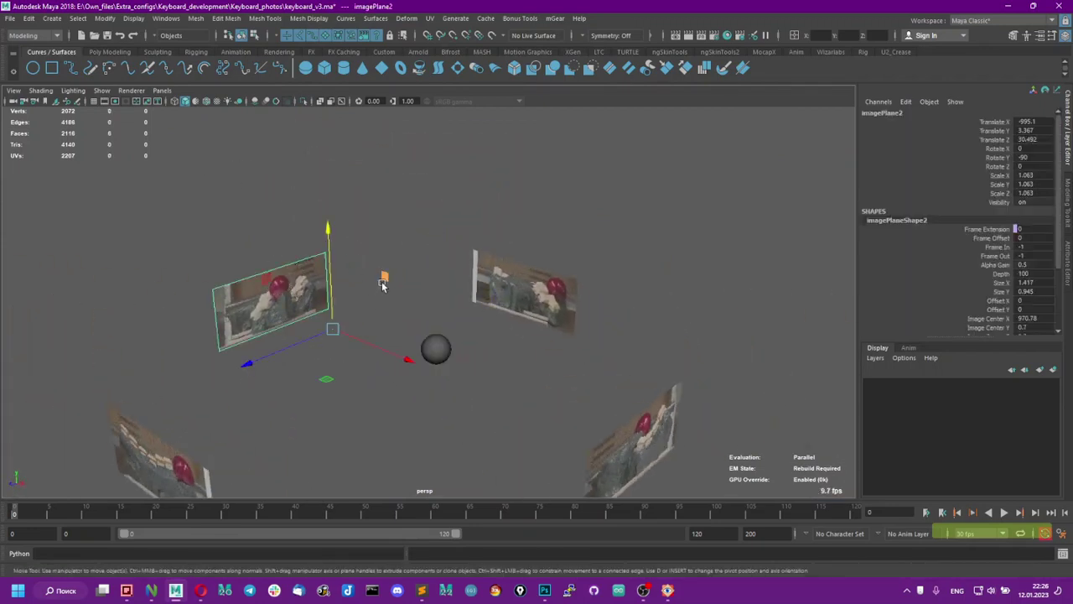
pyautogui.press('Delete')
pyautogui.keyDown('alt'); pyautogui.moveTo(390, 272); pyautogui.dragTo(449, 424, button='right'); pyautogui.keyUp('alt')
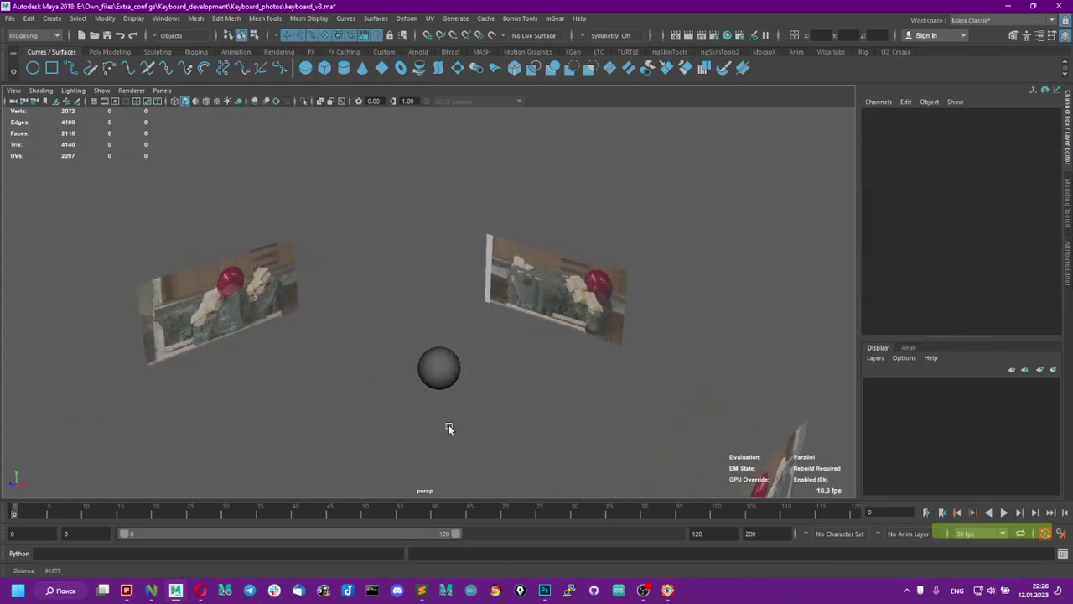
pyautogui.keyDown('alt'); pyautogui.moveTo(448, 425); pyautogui.dragTo(424, 249, button='middle'); pyautogui.keyUp('alt')
pyautogui.keyDown('alt'); pyautogui.moveTo(424, 249); pyautogui.dragTo(284, 261, button='right'); pyautogui.keyUp('alt')
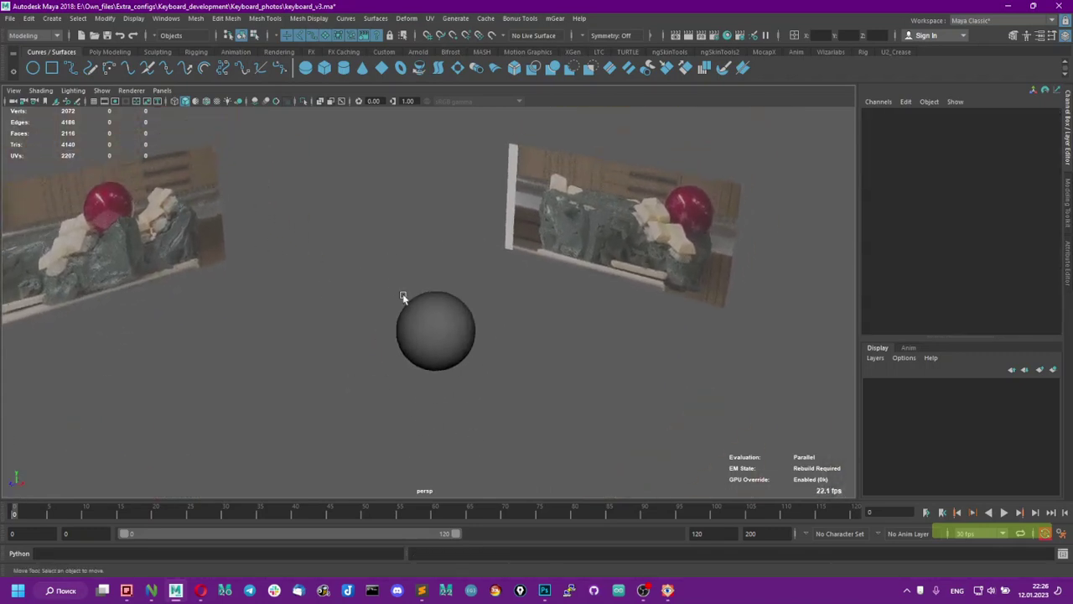
pyautogui.keyDown('alt'); pyautogui.moveTo(402, 296); pyautogui.dragTo(140, 181, button='right'); pyautogui.keyUp('alt')
# Create a polygon plane about 16.3 by 15.9 units on the grid and centre it at the origin.
pyautogui.click(109, 52)
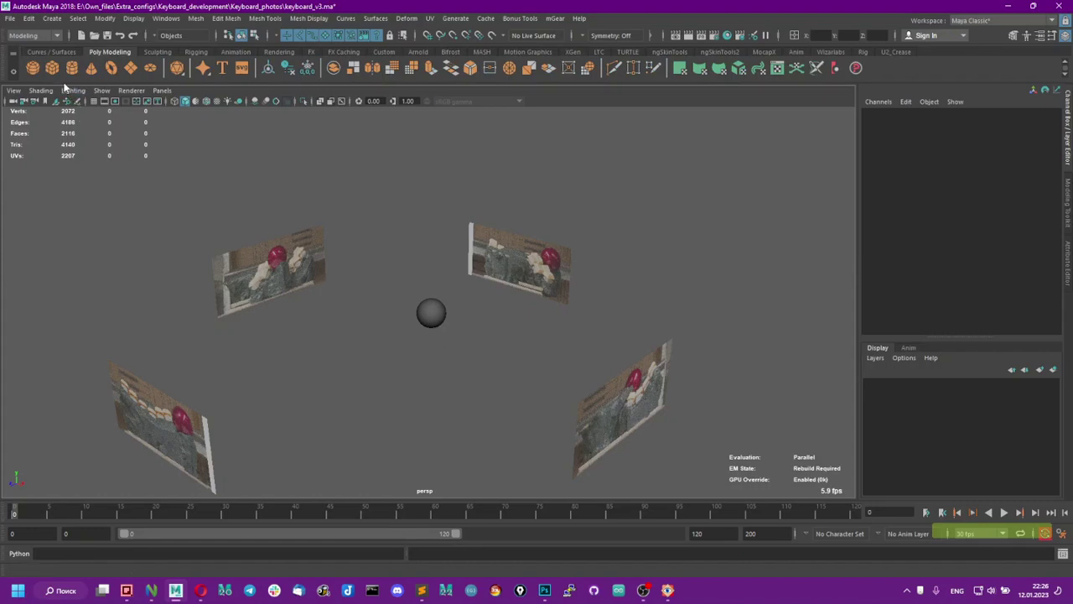
pyautogui.click(131, 67)
pyautogui.keyDown('alt'); pyautogui.moveTo(315, 264); pyautogui.dragTo(349, 262); pyautogui.keyUp('alt')
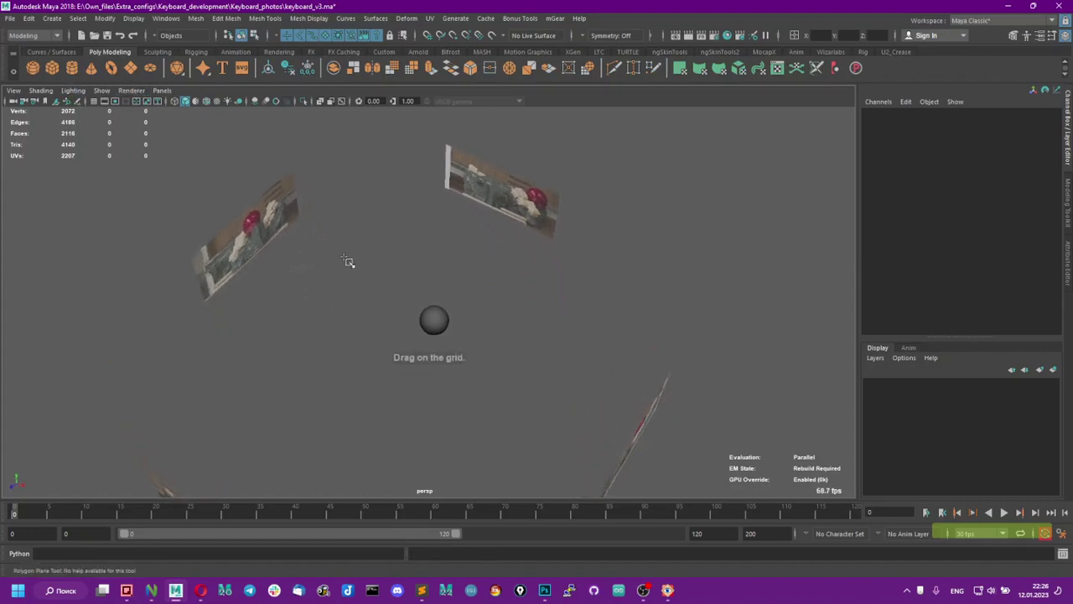
pyautogui.moveTo(386, 307); pyautogui.dragTo(419, 442)
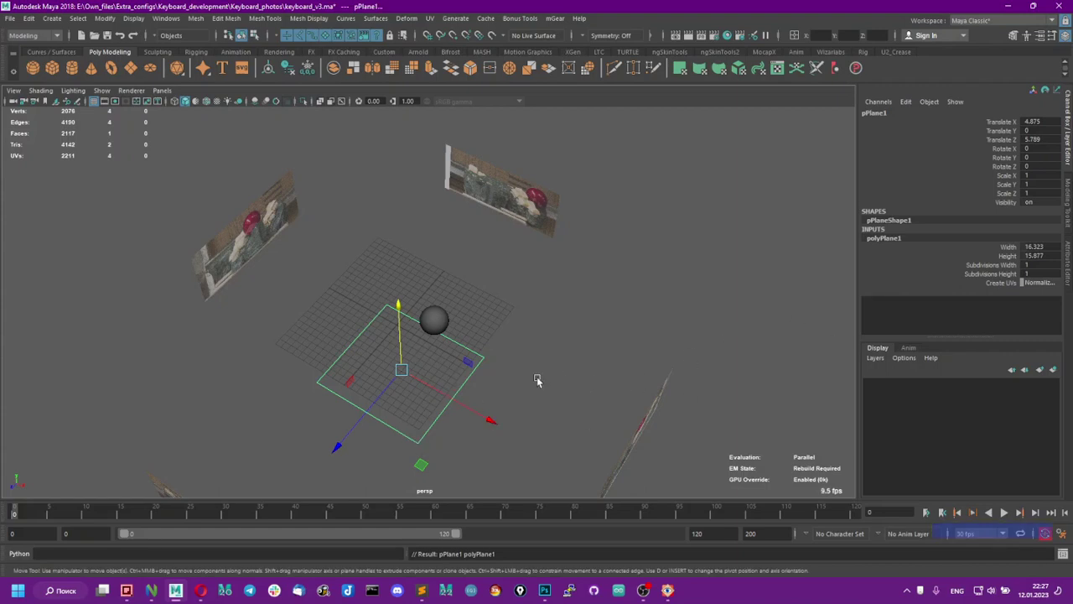
pyautogui.moveTo(401, 369); pyautogui.dragTo(342, 437)
# Stand the polygon plane upright by setting its X rotation to 90.
pyautogui.press('e')
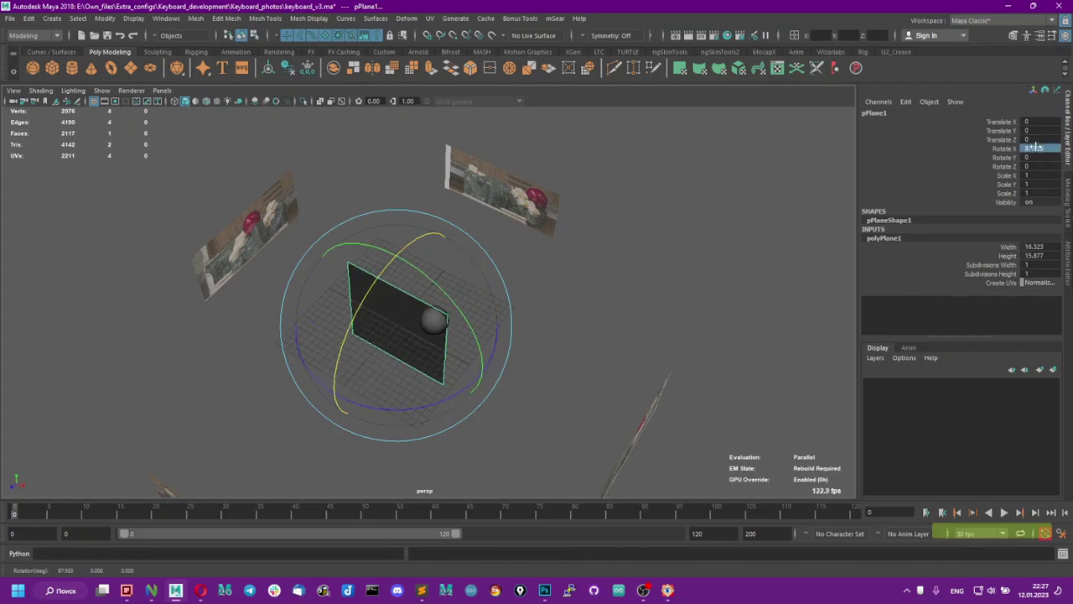
pyautogui.write('90')
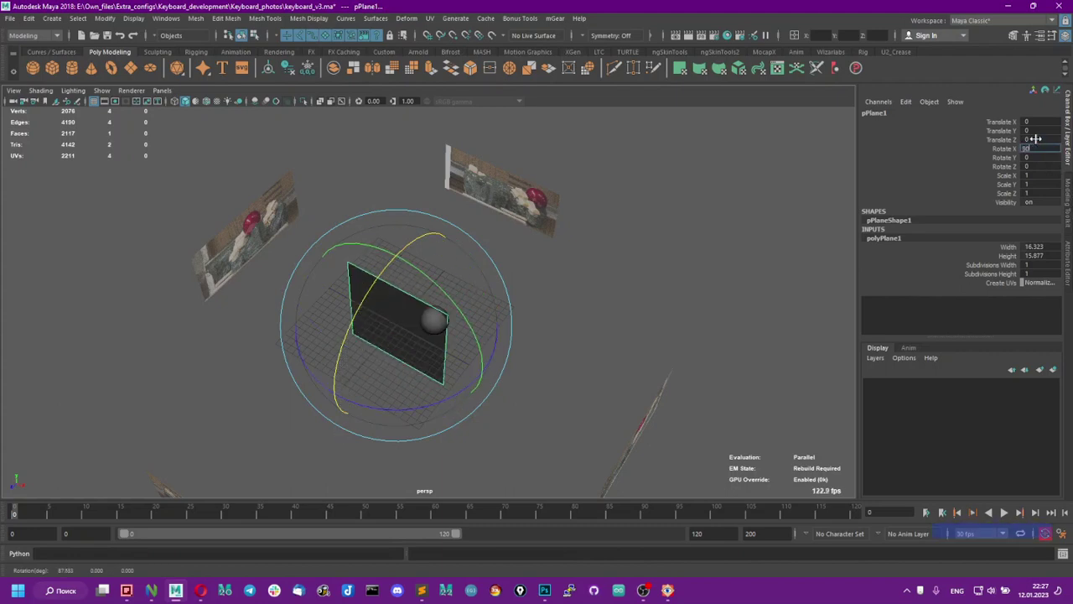
pyautogui.press('Return')
pyautogui.keyDown('alt'); pyautogui.moveTo(495, 357); pyautogui.dragTo(482, 315, button='middle'); pyautogui.keyUp('alt')
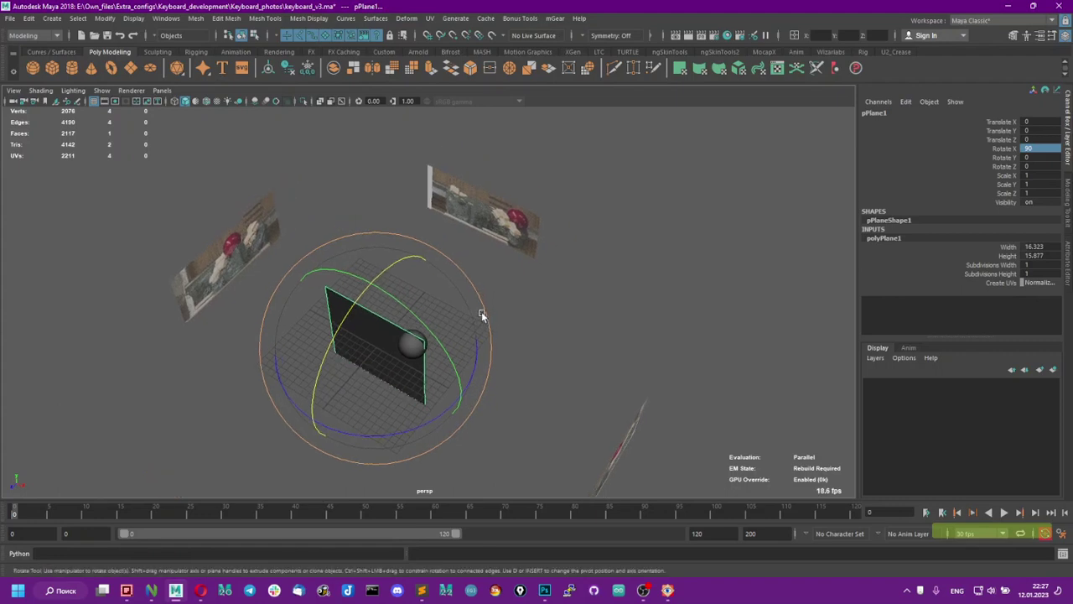
# Duplicate the upright plane and set the copy's Y rotation to -90 so the two planes cross.
pyautogui.moveTo(397, 434); pyautogui.dragTo(292, 422)
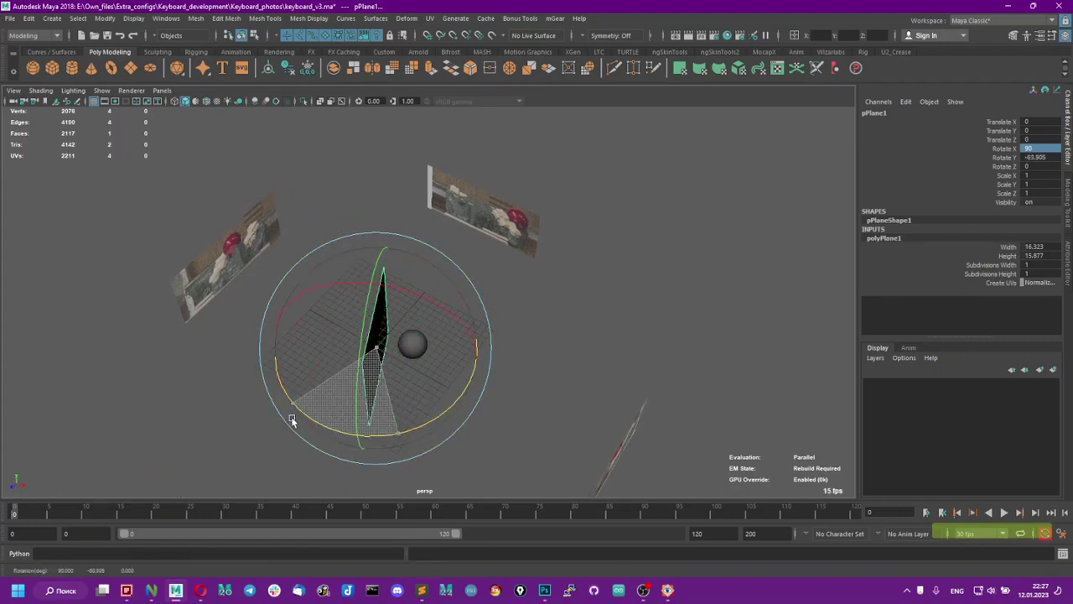
pyautogui.hotkey('ctrl', 'z')
pyautogui.hotkey('ctrl', 'd')
pyautogui.moveTo(397, 434); pyautogui.dragTo(221, 410)
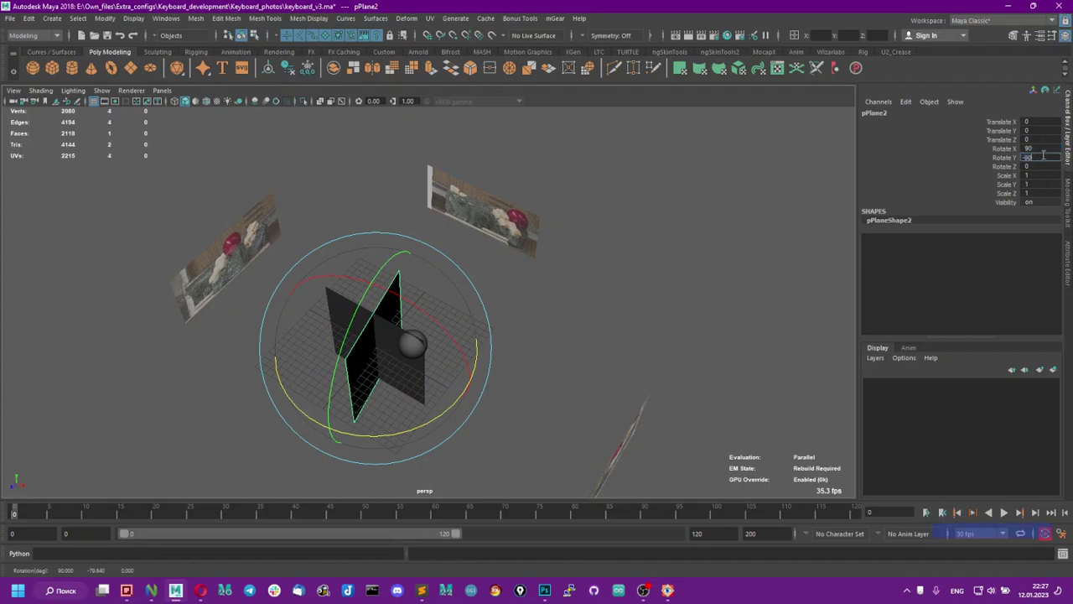
pyautogui.press('Return')
# Duplicate the crossing plane and lay the copy flat by setting its X rotation to 0.
pyautogui.keyDown('alt'); pyautogui.moveTo(520, 434); pyautogui.dragTo(493, 333); pyautogui.keyUp('alt')
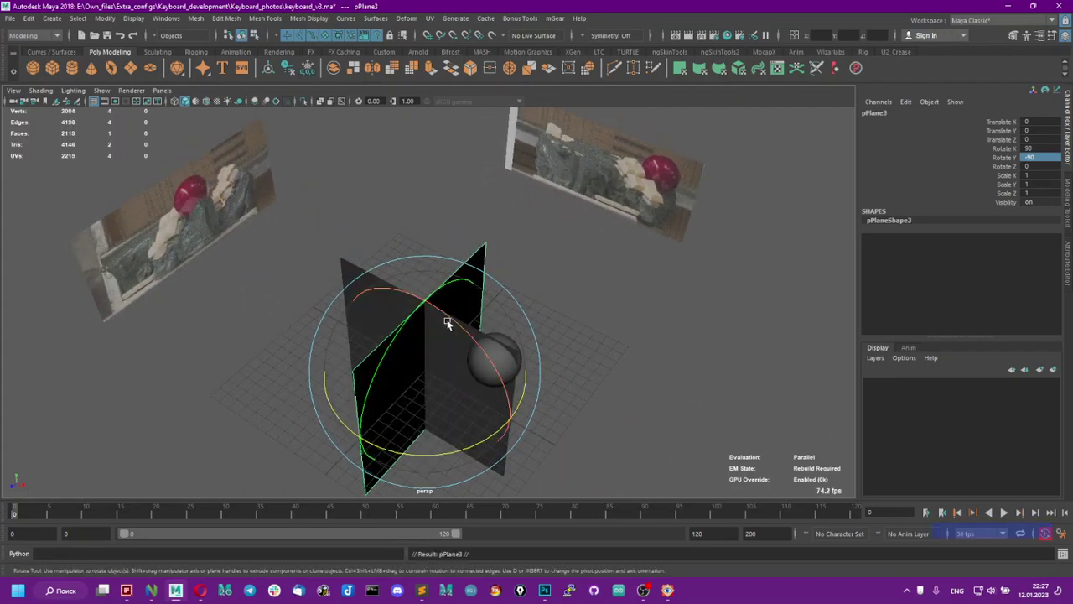
pyautogui.keyDown('shift'); pyautogui.moveTo(445, 317); pyautogui.dragTo(525, 455); pyautogui.keyUp('shift')
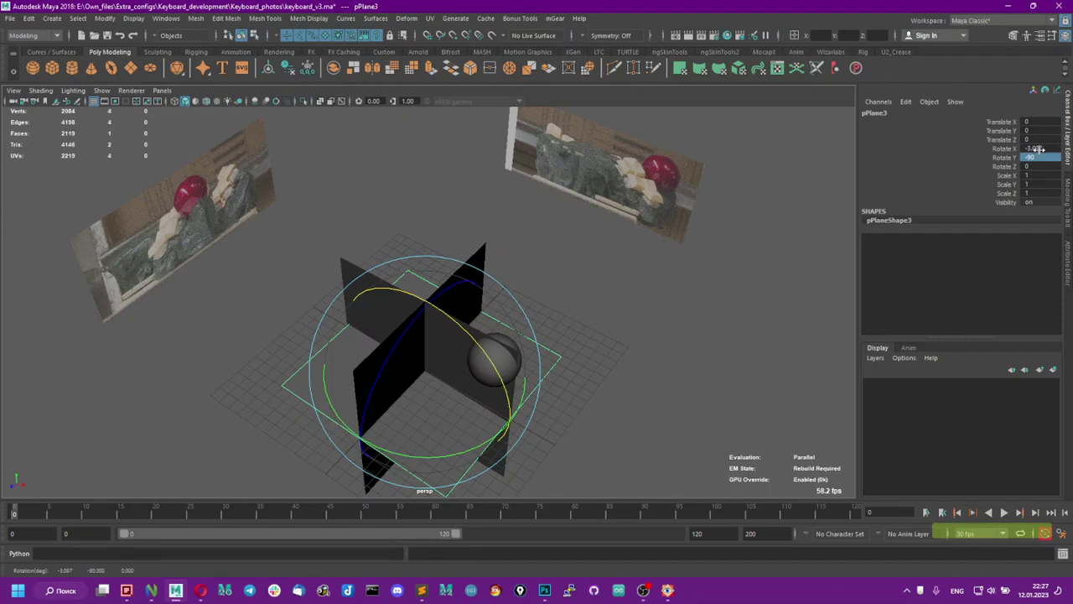
pyautogui.write('0')
pyautogui.press('Return')
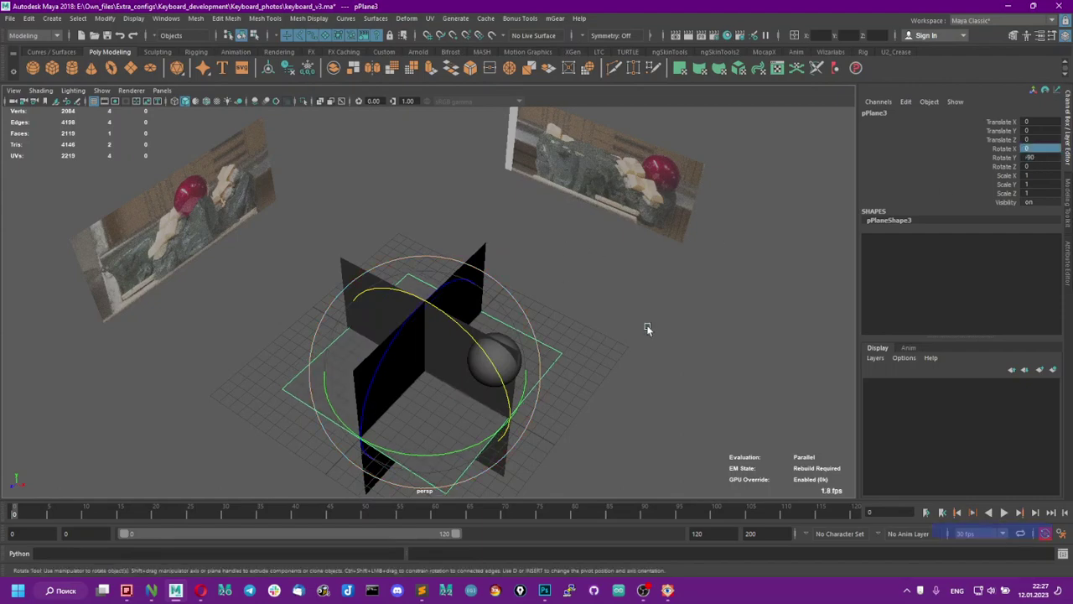
# Select all three intersecting planes and view the attributes of their lambert1 material.
pyautogui.press('w')
pyautogui.keyDown('alt'); pyautogui.moveTo(543, 345); pyautogui.dragTo(445, 352); pyautogui.keyUp('alt')
pyautogui.keyDown('alt'); pyautogui.moveTo(444, 352); pyautogui.dragTo(498, 352, button='right'); pyautogui.keyUp('alt')
pyautogui.keyDown('alt'); pyautogui.moveTo(498, 352); pyautogui.dragTo(510, 292); pyautogui.keyUp('alt')
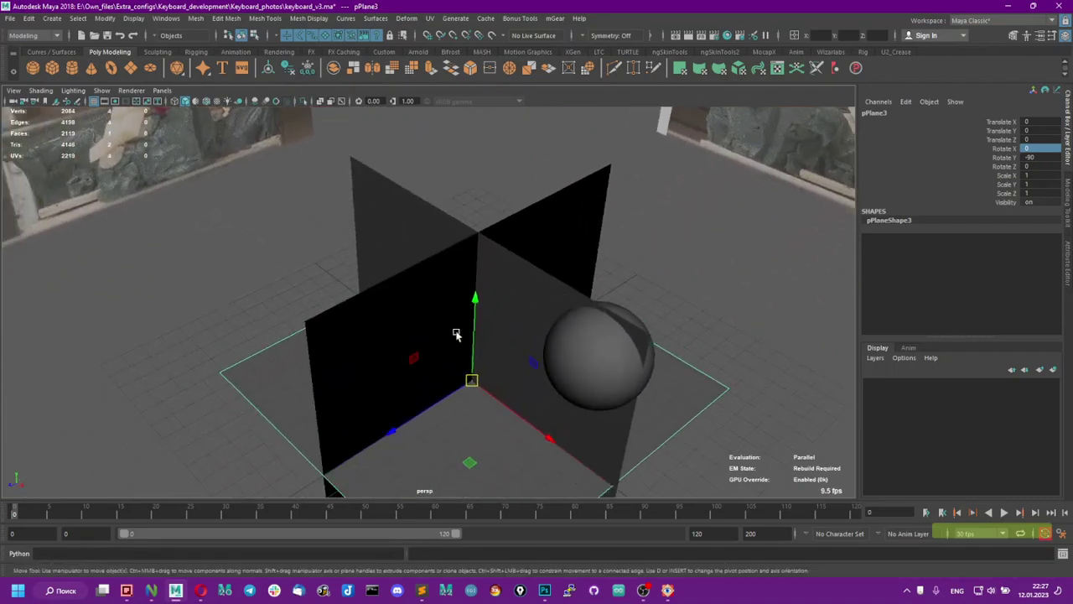
pyautogui.moveTo(473, 192); pyautogui.dragTo(460, 320)
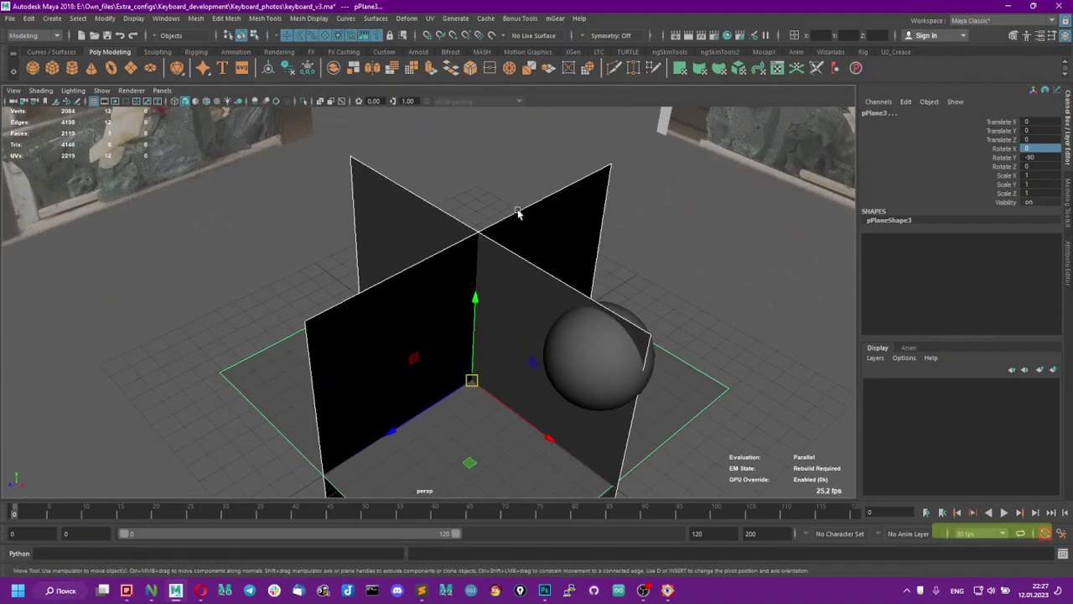
pyautogui.click(1069, 264)
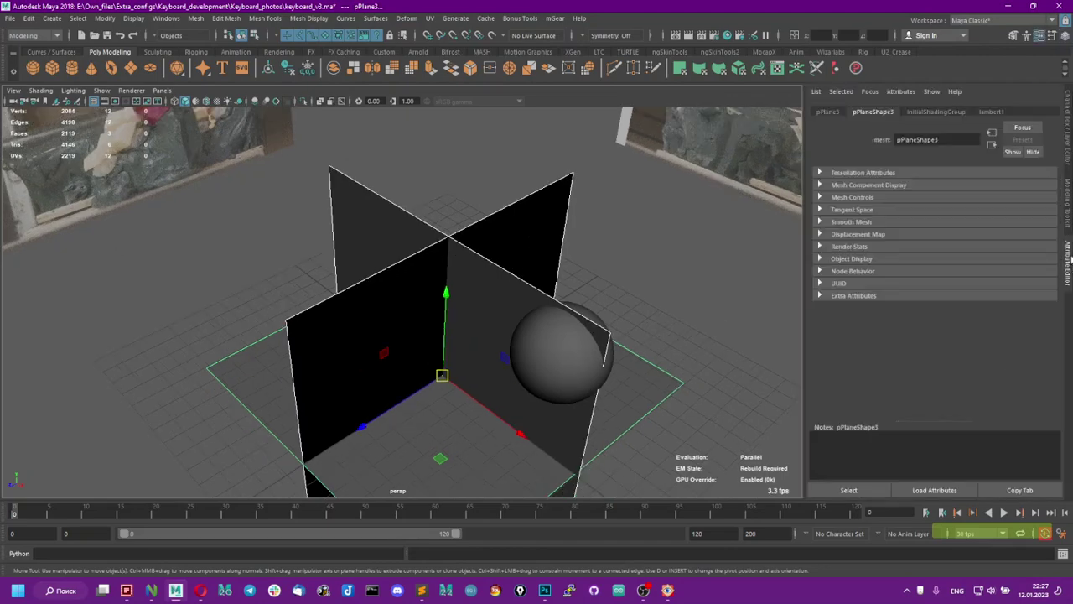
pyautogui.click(991, 111)
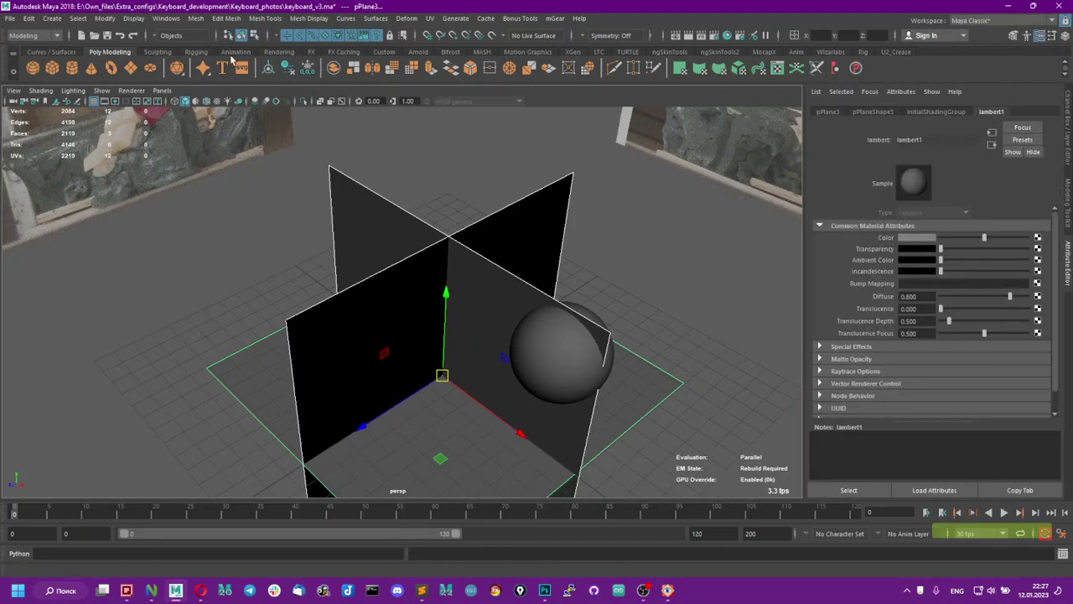
pyautogui.click(197, 53)
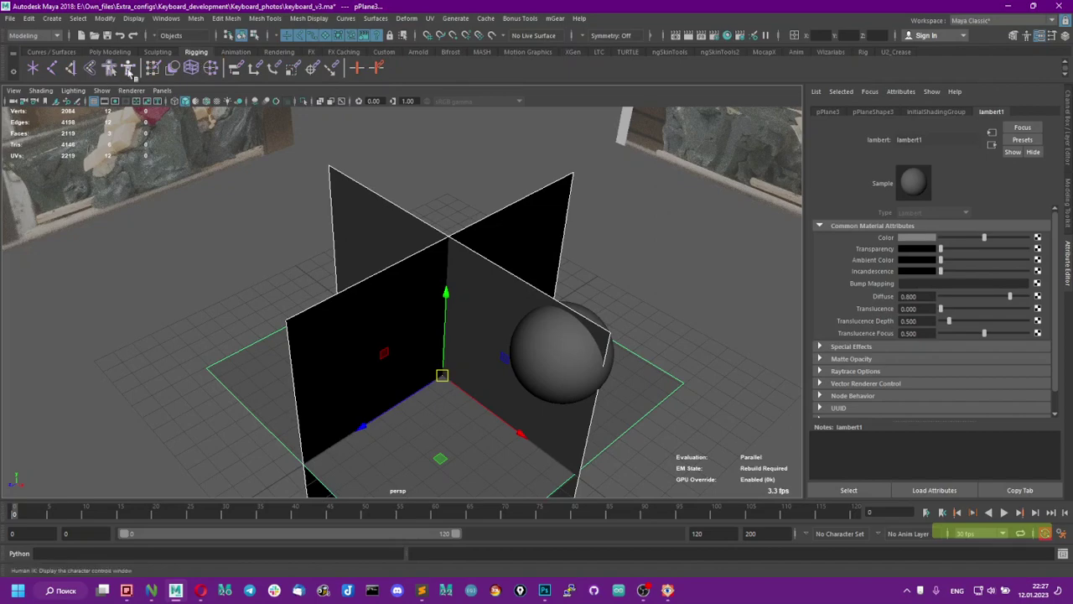
# Shift the left-view photo plane by changing its Image Center X to about 941.93 and check it in the side view.
pyautogui.keyDown('alt'); pyautogui.moveTo(335, 220); pyautogui.dragTo(143, 297); pyautogui.keyUp('alt')
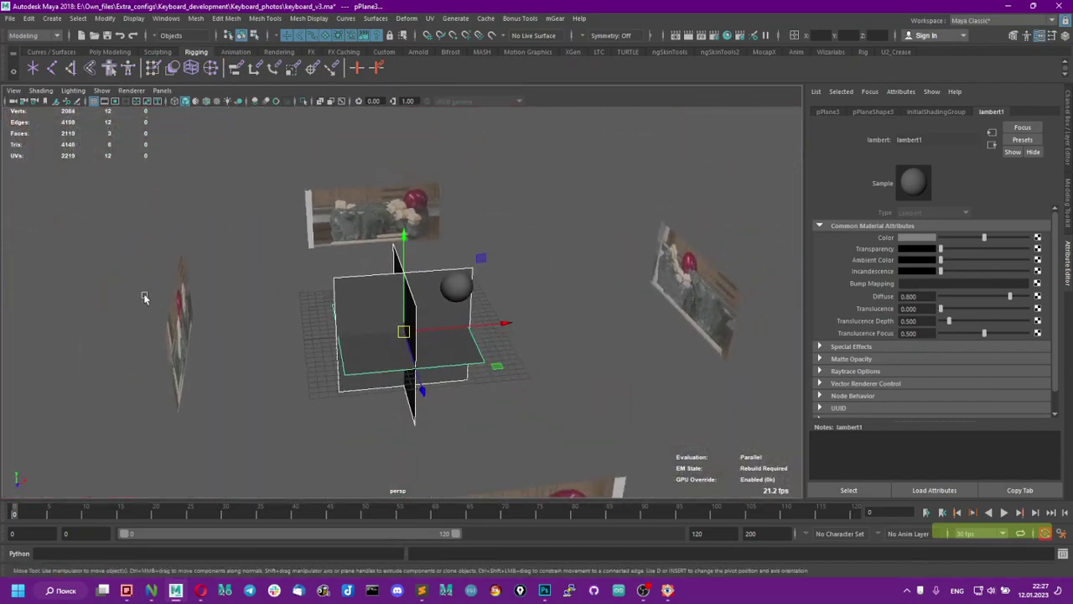
pyautogui.click(191, 340)
pyautogui.keyDown('alt'); pyautogui.moveTo(191, 340); pyautogui.dragTo(323, 365); pyautogui.keyUp('alt')
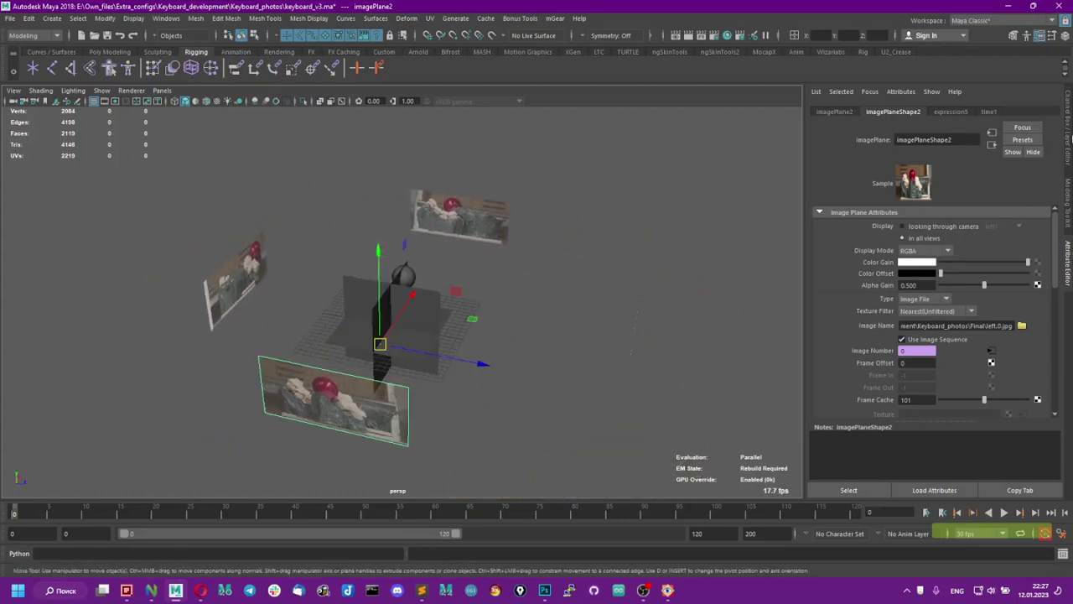
pyautogui.click(1069, 136)
pyautogui.click(989, 319)
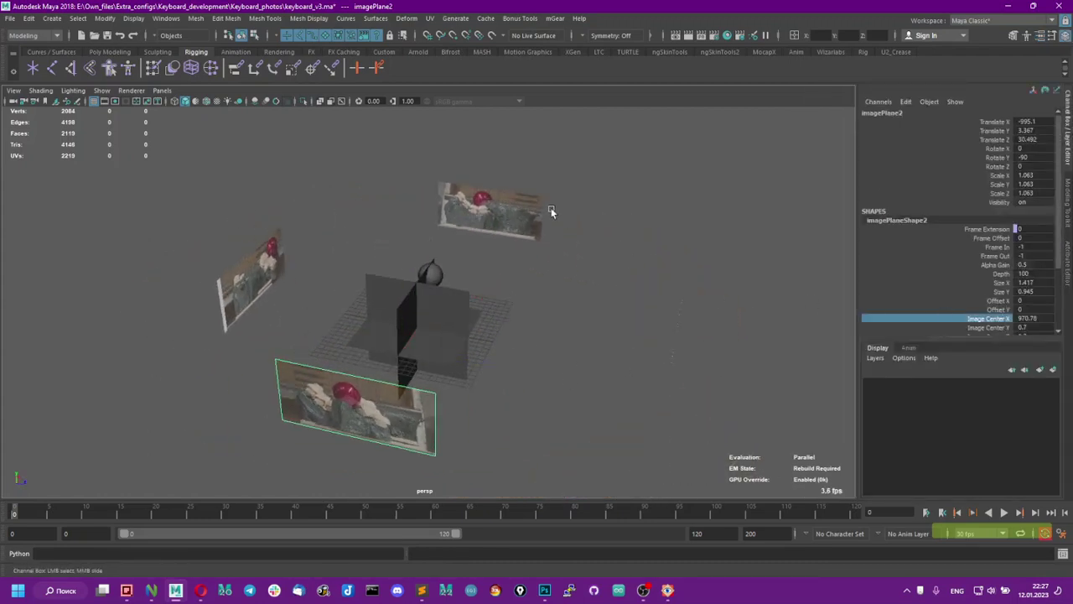
pyautogui.moveTo(369, 244); pyautogui.dragTo(197, 310, button='middle')
pyautogui.moveTo(336, 316); pyautogui.dragTo(554, 329, button='middle')
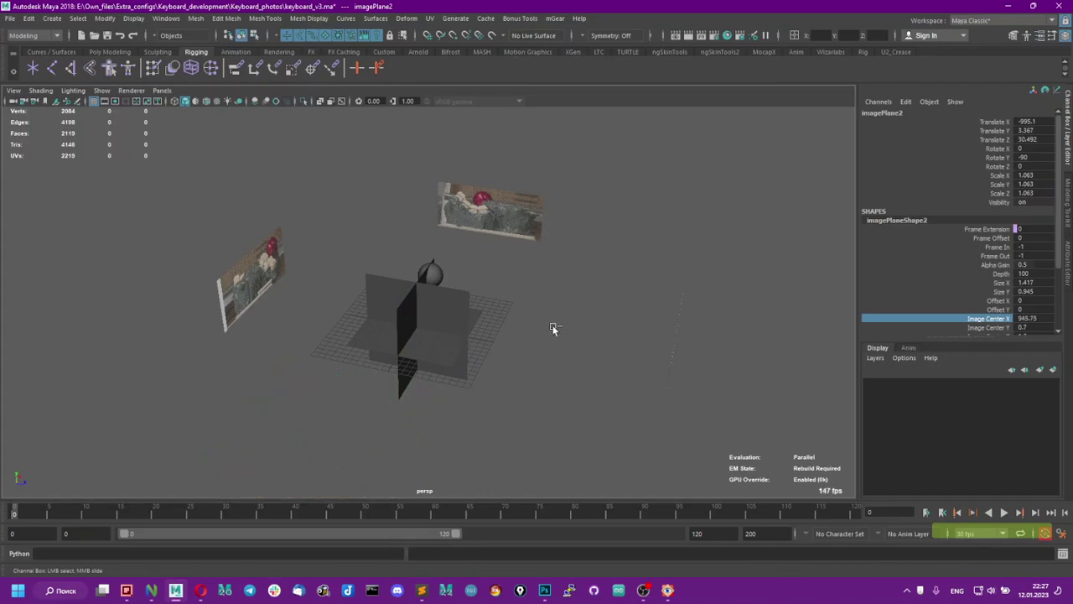
pyautogui.keyDown('alt'); pyautogui.moveTo(514, 312); pyautogui.dragTo(545, 284); pyautogui.keyUp('alt')
pyautogui.keyDown('alt'); pyautogui.moveTo(376, 349); pyautogui.dragTo(763, 436, button='right'); pyautogui.keyUp('alt')
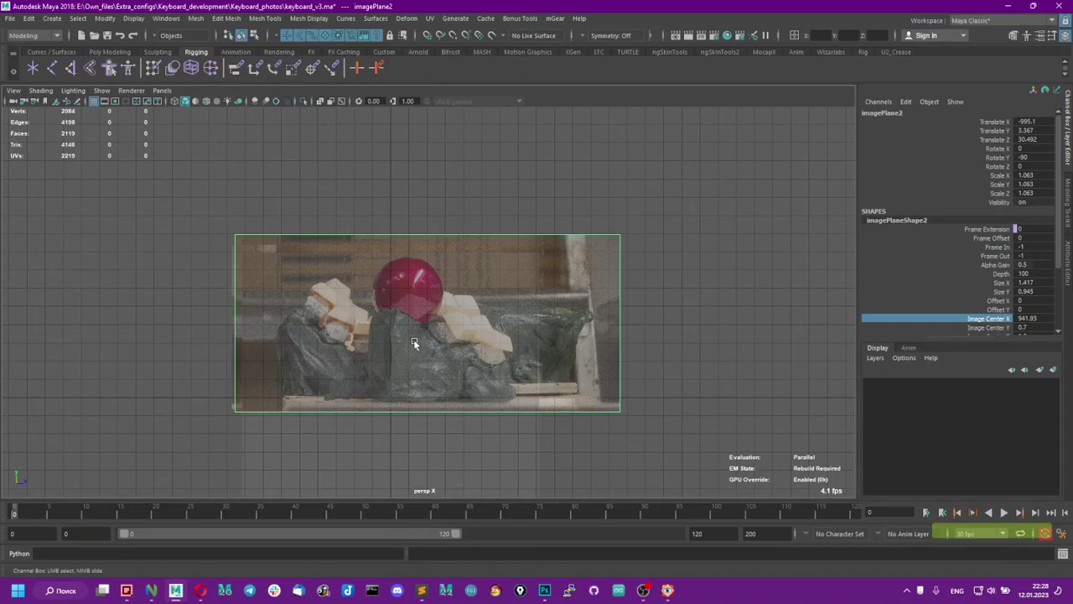
# Select the three intersecting guide planes around the sphere and delete them.
pyautogui.keyDown('alt'); pyautogui.moveTo(413, 346); pyautogui.dragTo(633, 275); pyautogui.keyUp('alt')
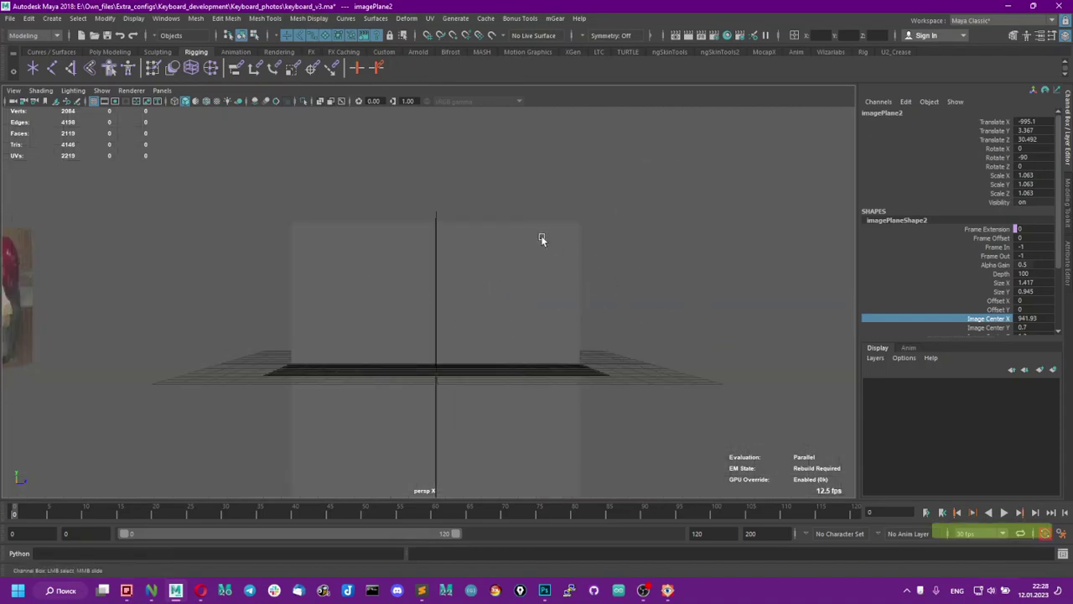
pyautogui.keyDown('alt'); pyautogui.moveTo(541, 237); pyautogui.dragTo(532, 297); pyautogui.keyUp('alt')
pyautogui.click(537, 361)
pyautogui.click(579, 422)
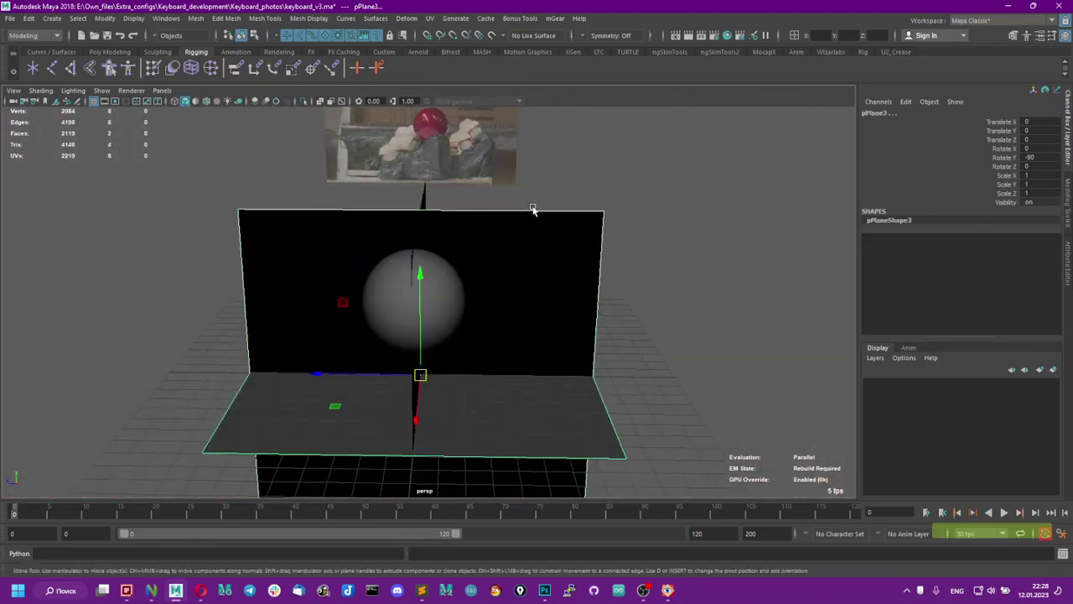
pyautogui.keyDown('alt'); pyautogui.moveTo(531, 211); pyautogui.dragTo(411, 208); pyautogui.keyUp('alt')
pyautogui.click(421, 203)
pyautogui.press('Delete')
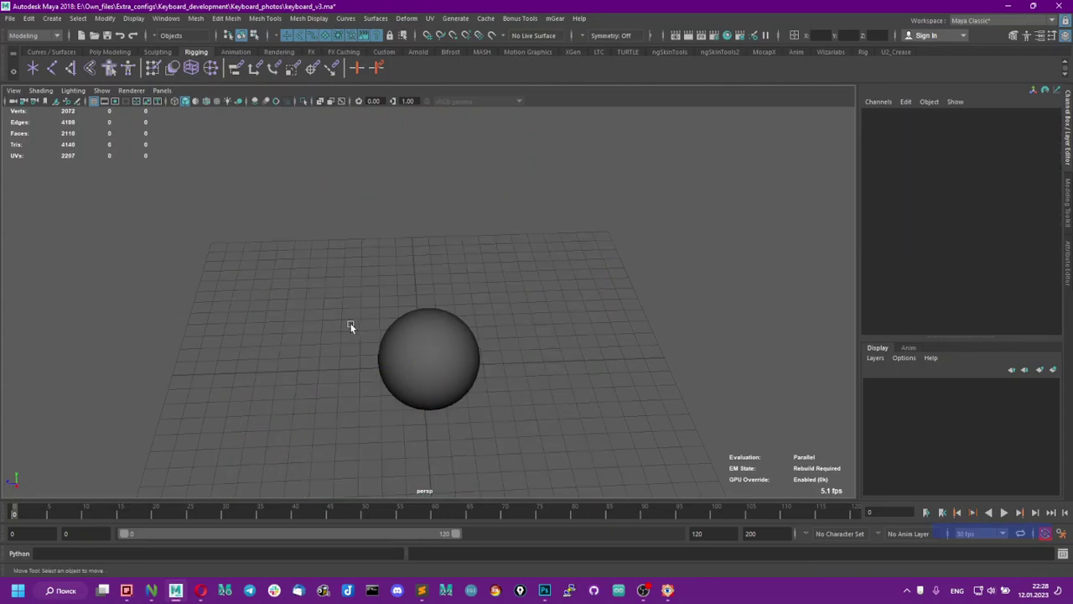
pyautogui.keyDown('alt'); pyautogui.moveTo(352, 328); pyautogui.dragTo(416, 346); pyautogui.keyUp('alt')
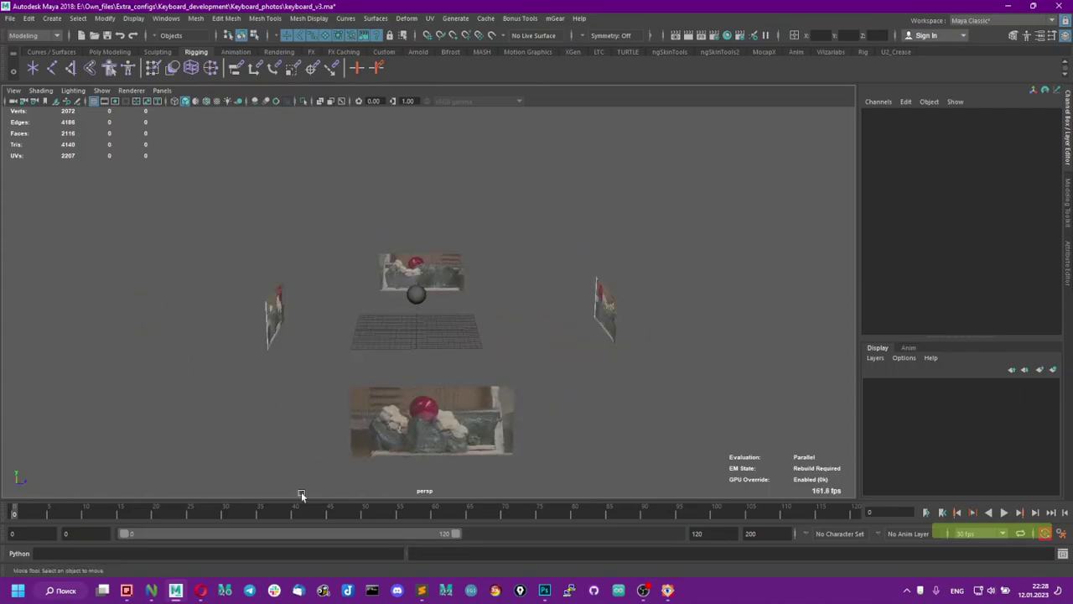
# Switch to Q-Dir, examine the reference photos in the Final folder with top.1.jpg highlighted, and return to Maya.
pyautogui.click(127, 590)
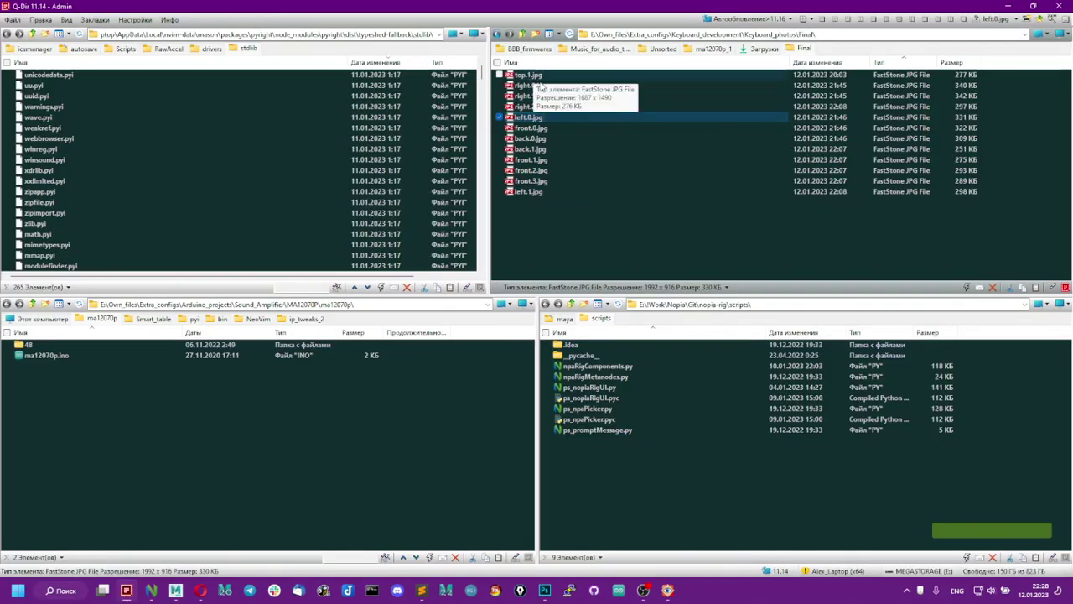
pyautogui.click(529, 75)
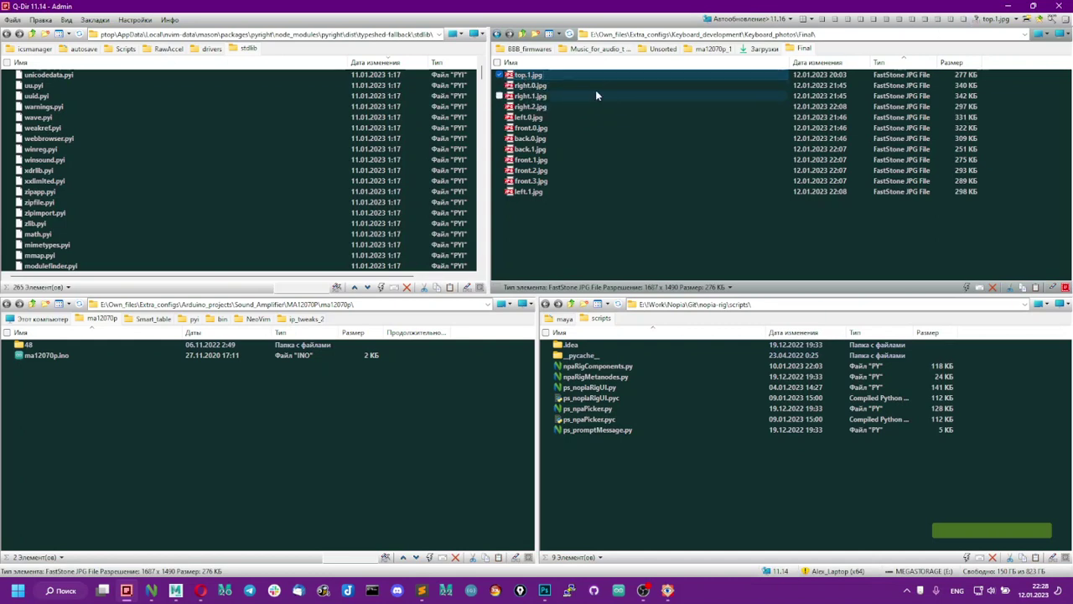
pyautogui.click(1010, 7)
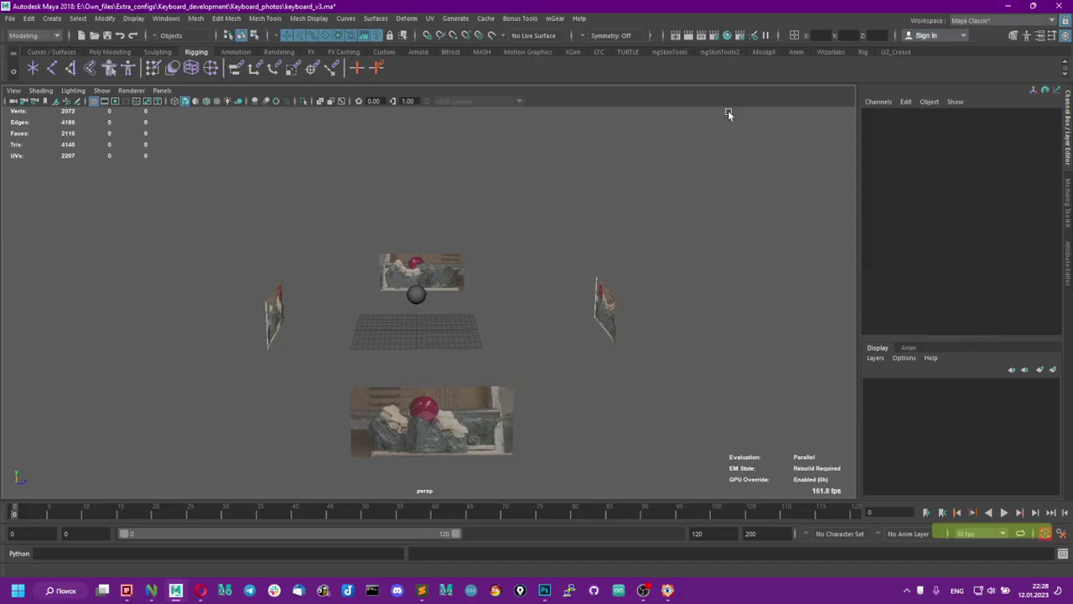
# Examine the right-view photo plane's image sequence attributes and preview its photos over the first frames of the timeline.
pyautogui.click(432, 262)
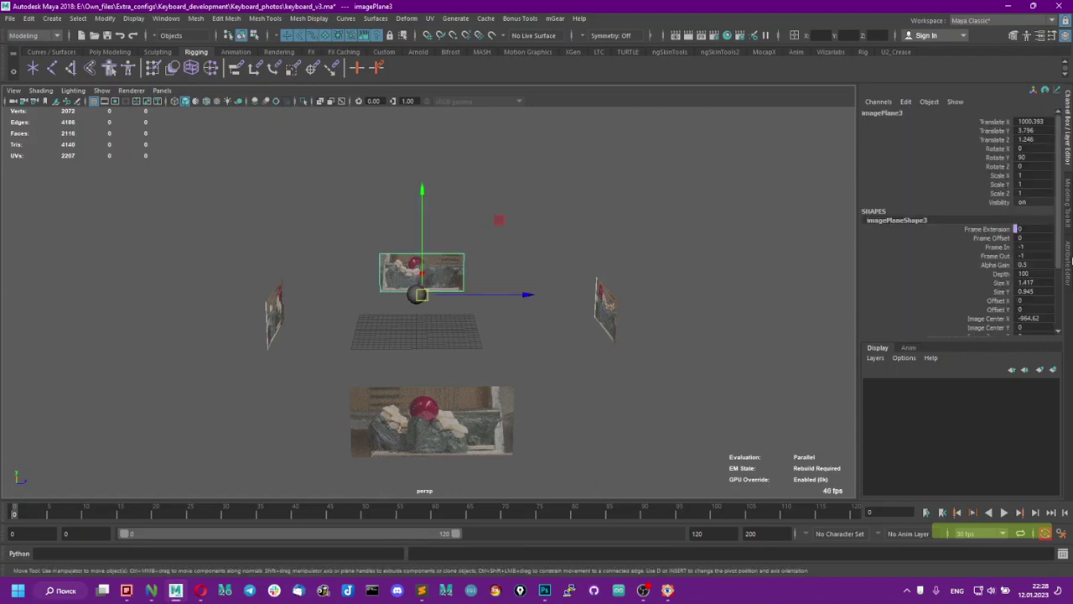
pyautogui.click(1069, 262)
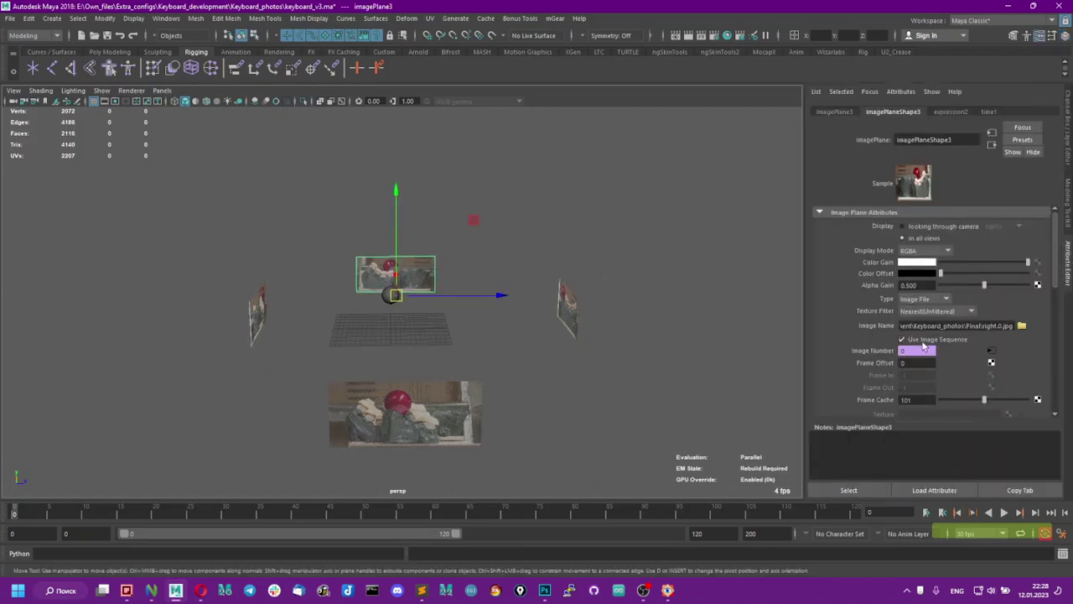
pyautogui.scroll(5, 613, 331)
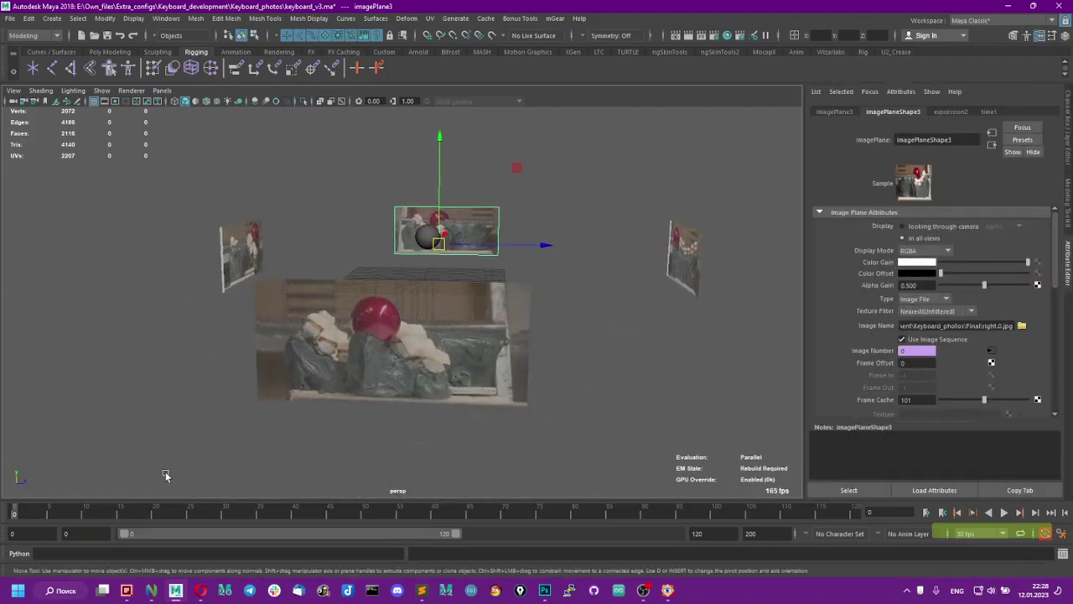
pyautogui.hotkey('alt', 'v')
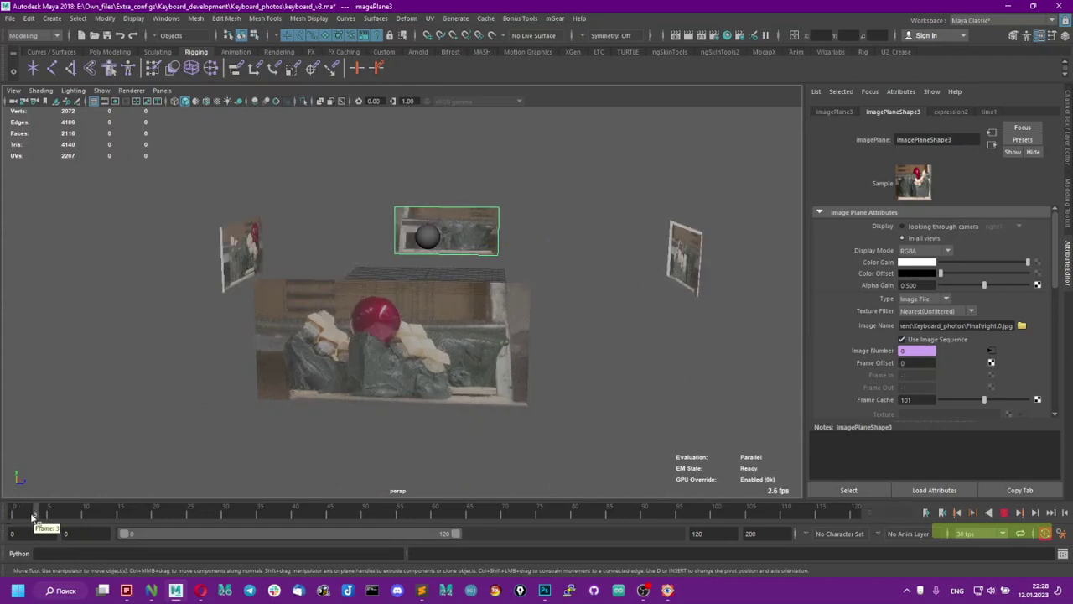
pyautogui.click(17, 515)
# Step through the photo sequence on frames 0 to 2 and compare the stages shown on the image planes.
pyautogui.keyDown('alt'); pyautogui.moveTo(394, 452); pyautogui.dragTo(159, 442); pyautogui.keyUp('alt')
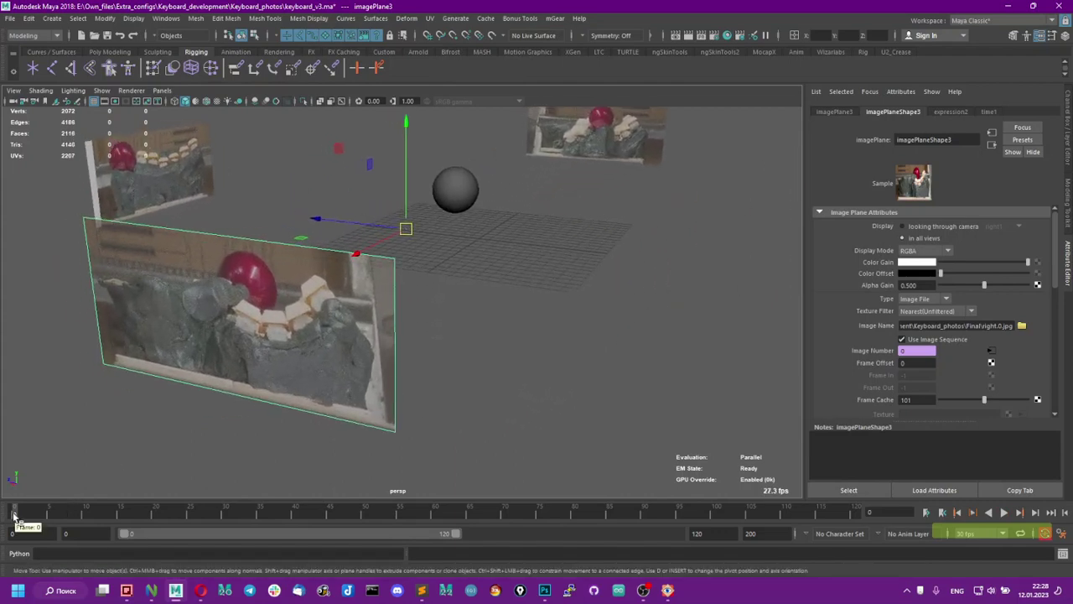
pyautogui.hotkey('alt', 'v')
pyautogui.click(27, 514)
pyautogui.keyDown('alt'); pyautogui.moveTo(501, 271); pyautogui.dragTo(185, 395); pyautogui.keyUp('alt')
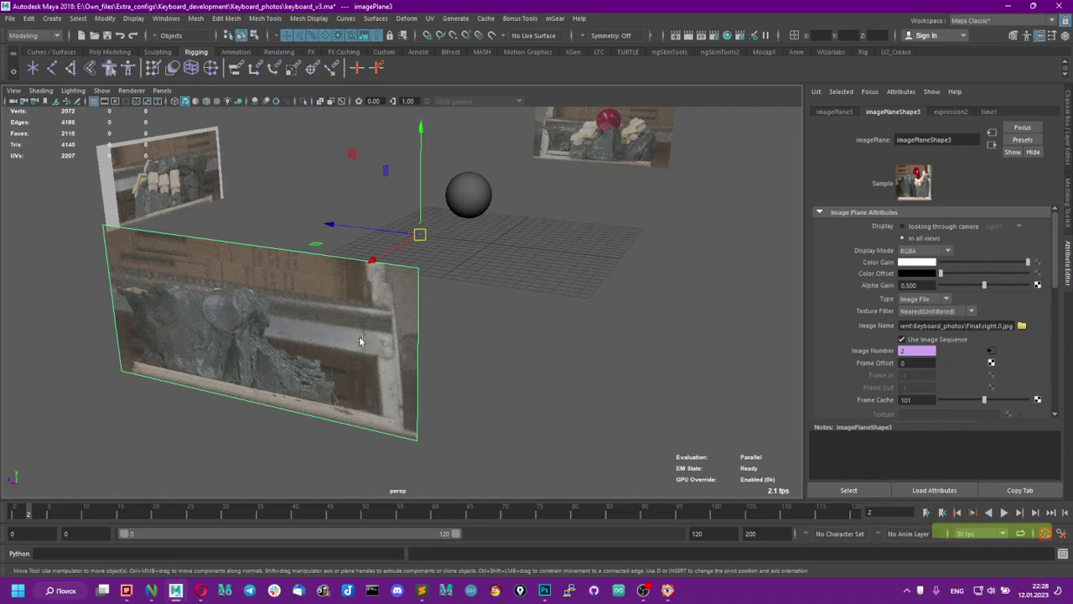
pyautogui.keyDown('alt'); pyautogui.moveTo(635, 140); pyautogui.dragTo(616, 175, button='middle'); pyautogui.keyUp('alt')
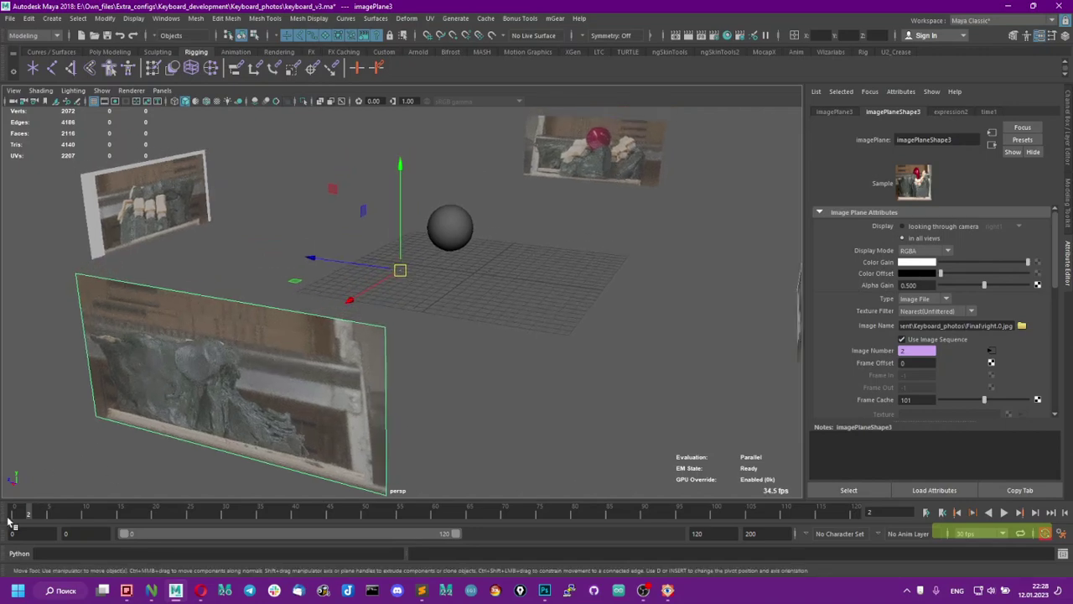
pyautogui.hotkey('alt', 'v')
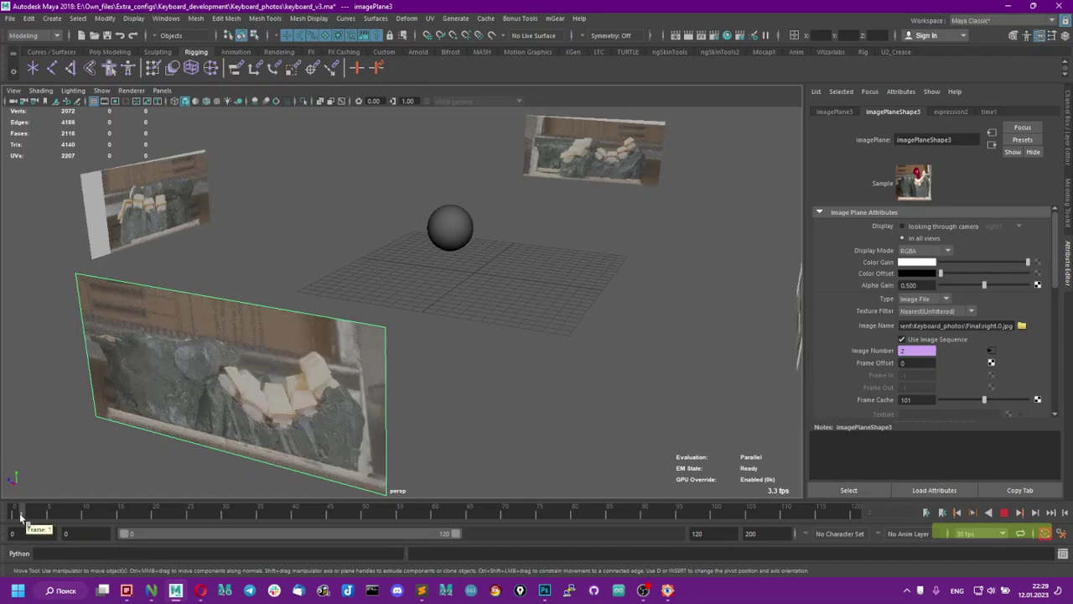
pyautogui.click(21, 515)
# Check the right-view photo plane's alignment with the sphere and the opposite photo in the side view on frames 1 and 0.
pyautogui.press('w')
pyautogui.press('f')
pyautogui.keyDown('alt'); pyautogui.moveTo(307, 426); pyautogui.dragTo(386, 389); pyautogui.keyUp('alt')
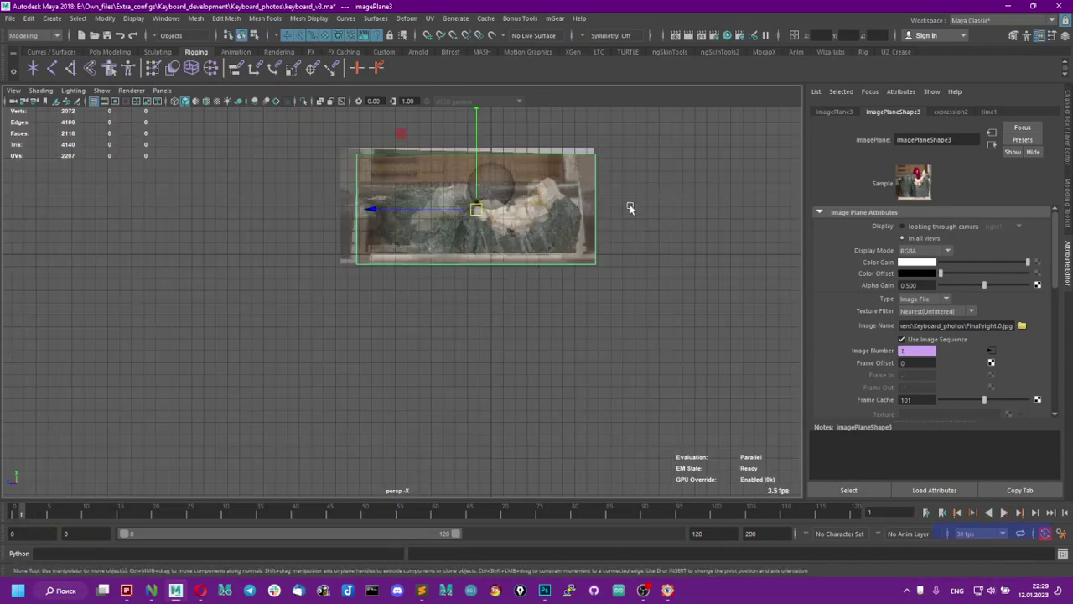
pyautogui.click(25, 517)
pyautogui.moveTo(472, 352)
pyautogui.keyDown('alt'); pyautogui.mouseDown(button='right')
pyautogui.moveTo(460, 431)
pyautogui.moveTo(375, 429)
pyautogui.moveTo(314, 391)
pyautogui.moveTo(378, 305)
pyautogui.moveTo(461, 334)
pyautogui.mouseUp(button='right'); pyautogui.keyUp('alt')
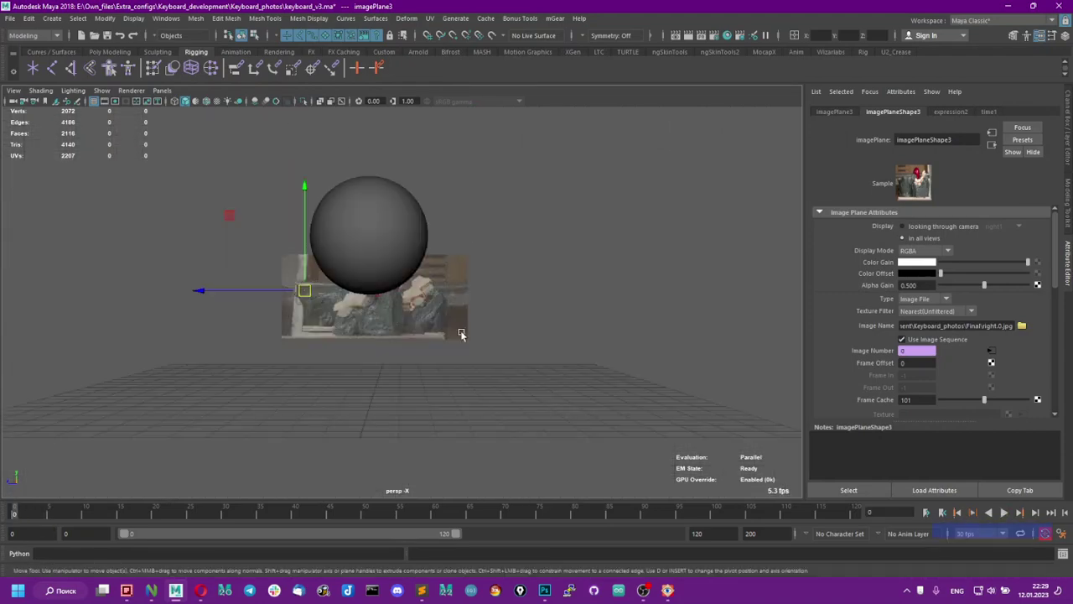
pyautogui.keyDown('alt'); pyautogui.moveTo(462, 334); pyautogui.dragTo(316, 240); pyautogui.keyUp('alt')
pyautogui.scroll(-2, 314, 243)
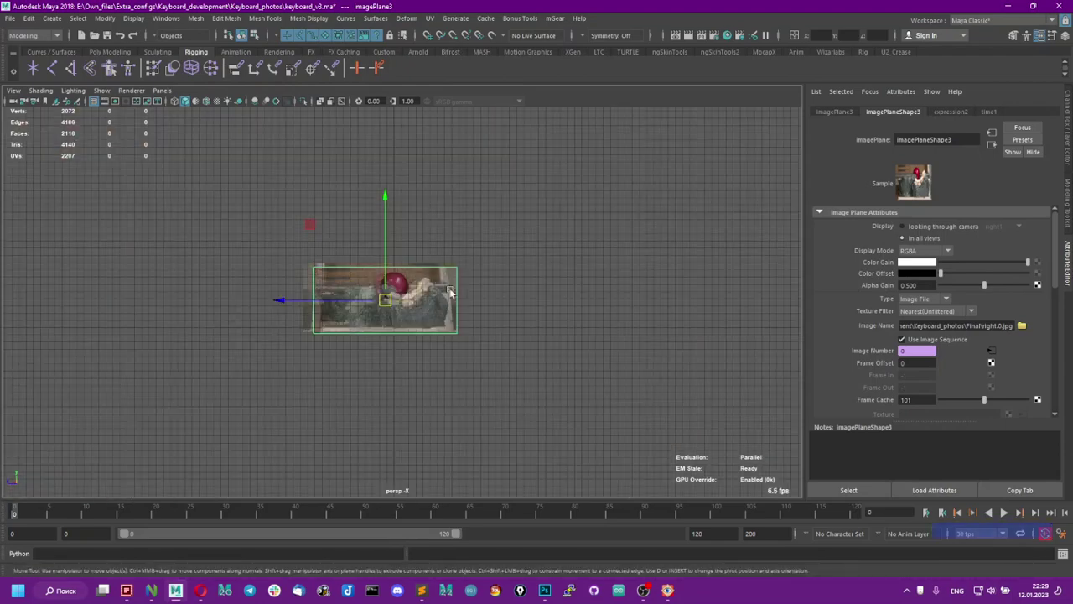
# Align the left-view photo's trackball with the right-view one by setting the left-view plane's Image Center Z to 0.3.
pyautogui.scroll(5, 506, 361)
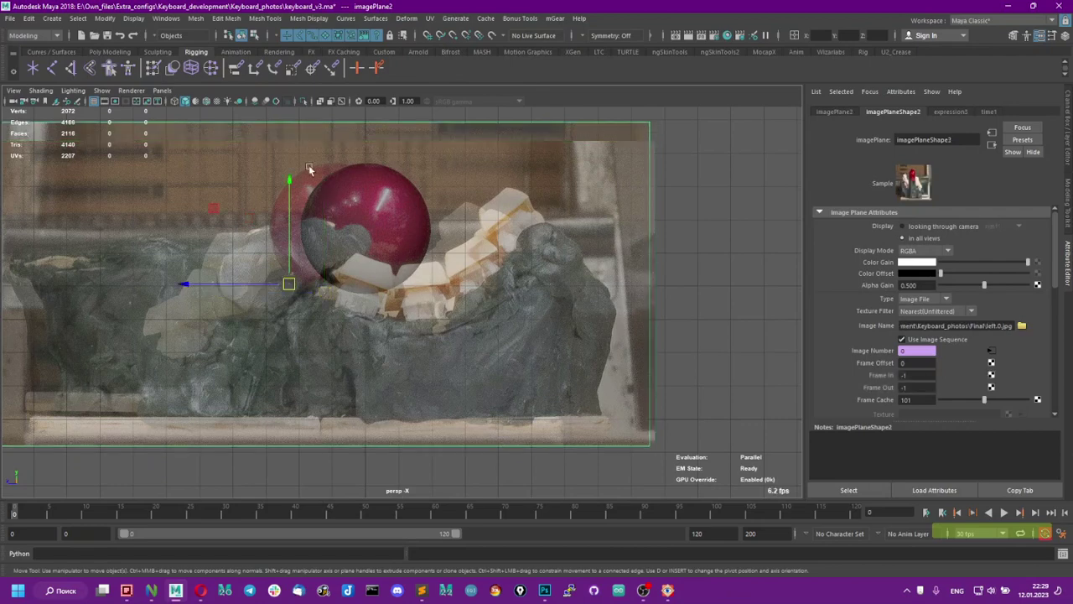
pyautogui.hotkey('ctrl', 'z')
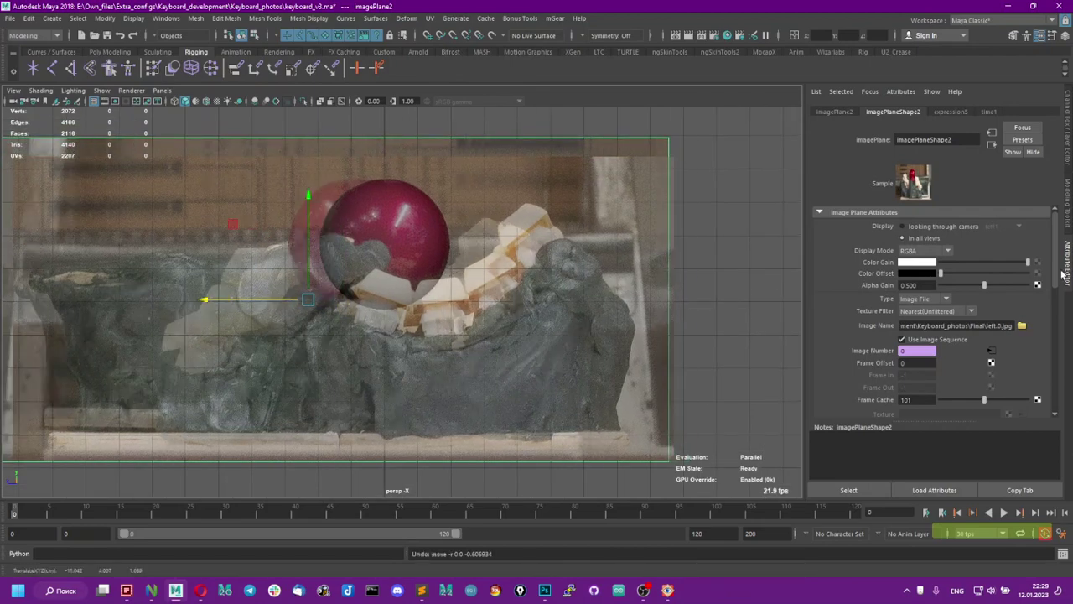
pyautogui.click(1069, 159)
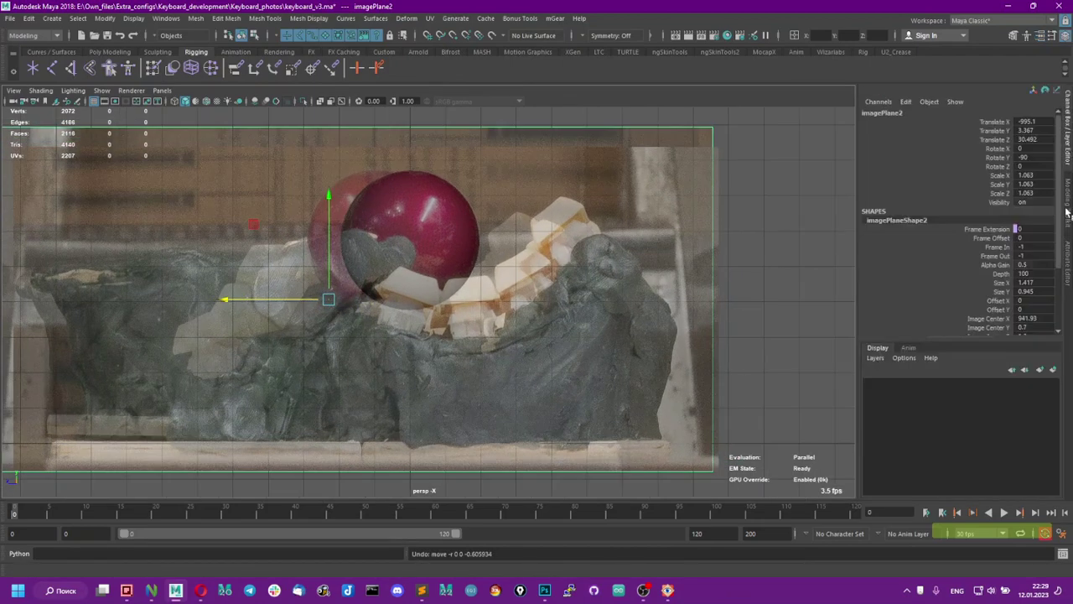
pyautogui.click(998, 310)
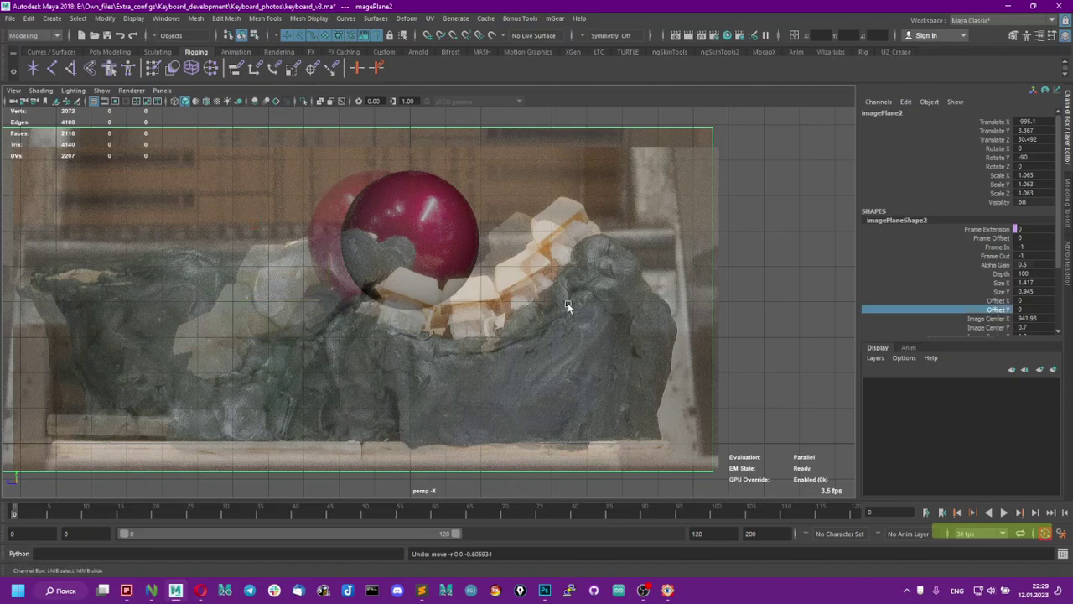
pyautogui.click(987, 320)
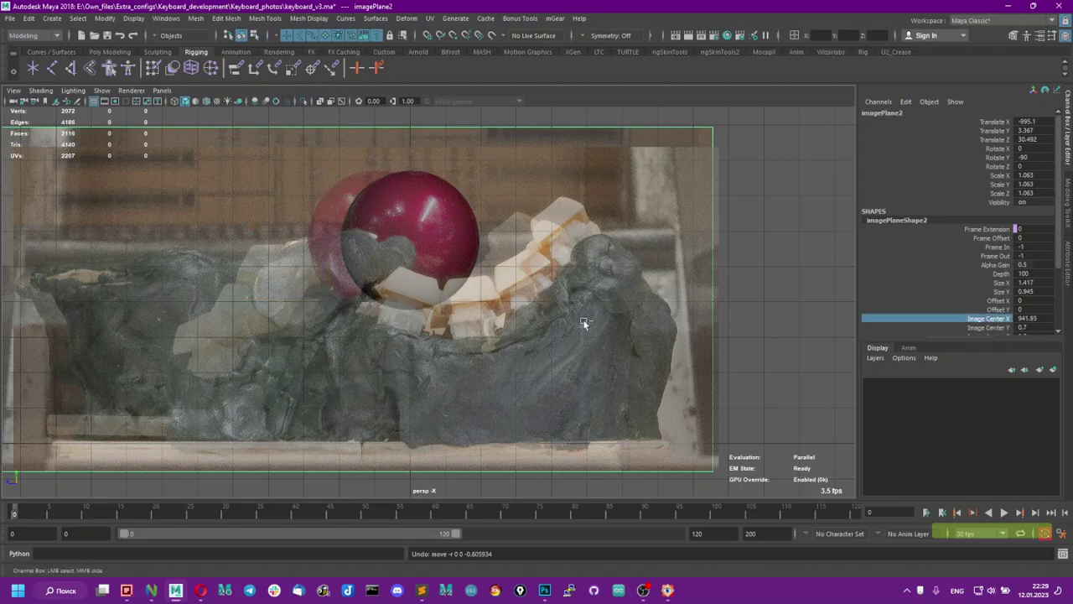
pyautogui.click(958, 327)
pyautogui.moveTo(530, 342); pyautogui.dragTo(544, 342, button='middle')
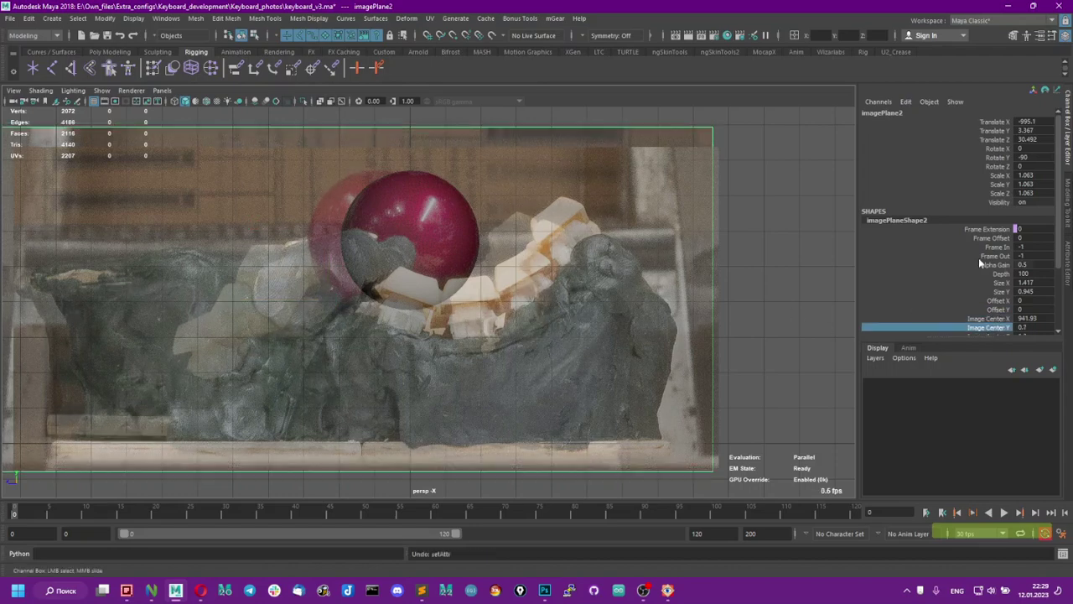
pyautogui.scroll(-3, 1014, 262)
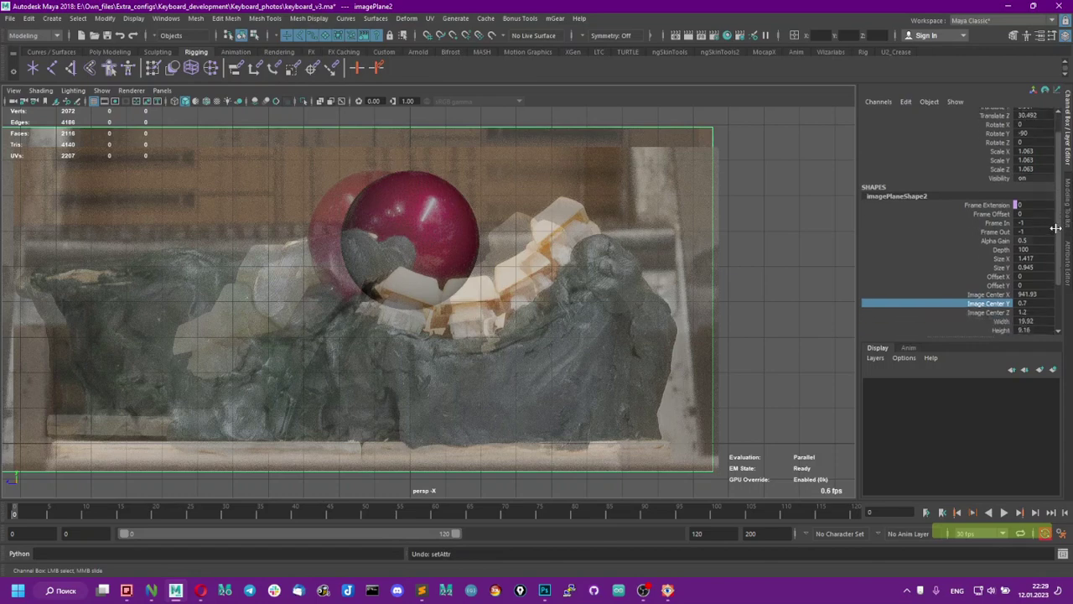
pyautogui.click(975, 307)
pyautogui.moveTo(505, 338); pyautogui.dragTo(448, 317, button='middle')
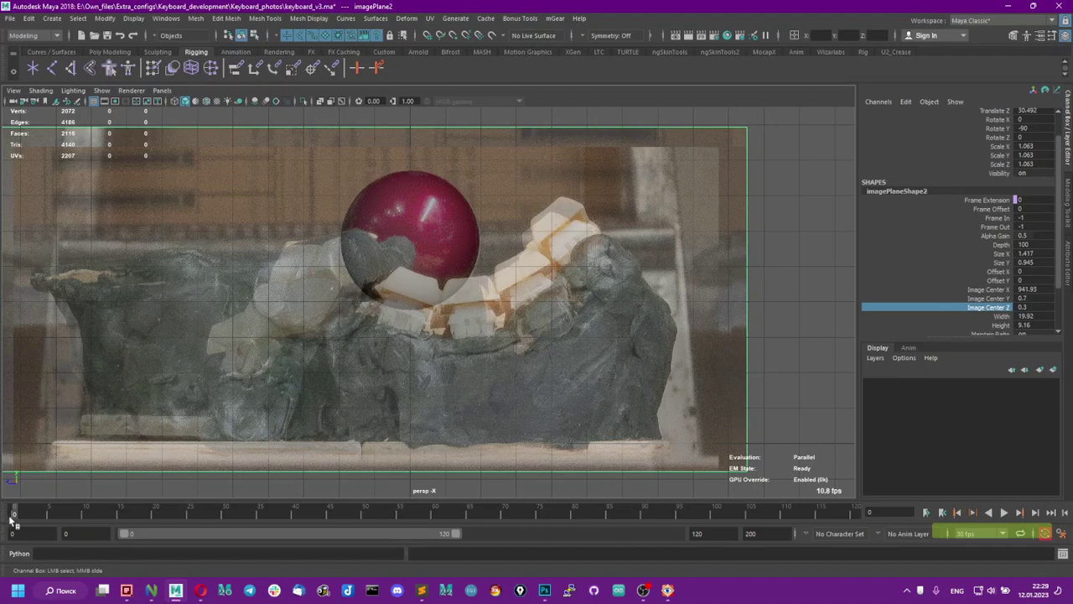
# Review the aligned photo planes in side and perspective views while playing and scrubbing the first frames.
pyautogui.hotkey('alt', 'v')
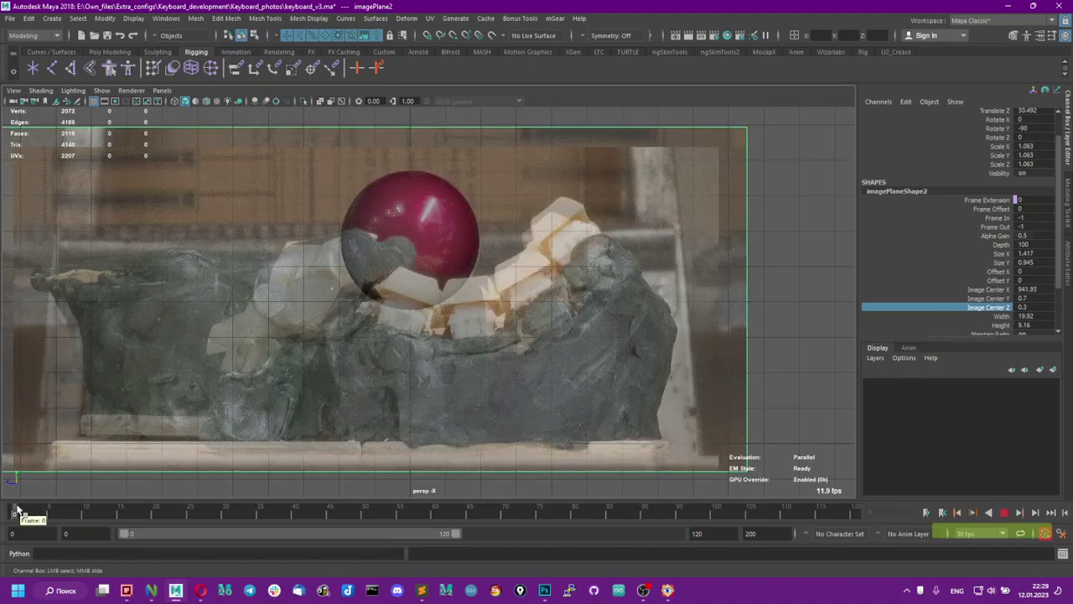
pyautogui.hotkey('alt', 'v')
pyautogui.keyDown('alt'); pyautogui.moveTo(556, 422); pyautogui.dragTo(573, 364, button='right'); pyautogui.keyUp('alt')
pyautogui.keyDown('alt'); pyautogui.moveTo(628, 270); pyautogui.dragTo(483, 374); pyautogui.keyUp('alt')
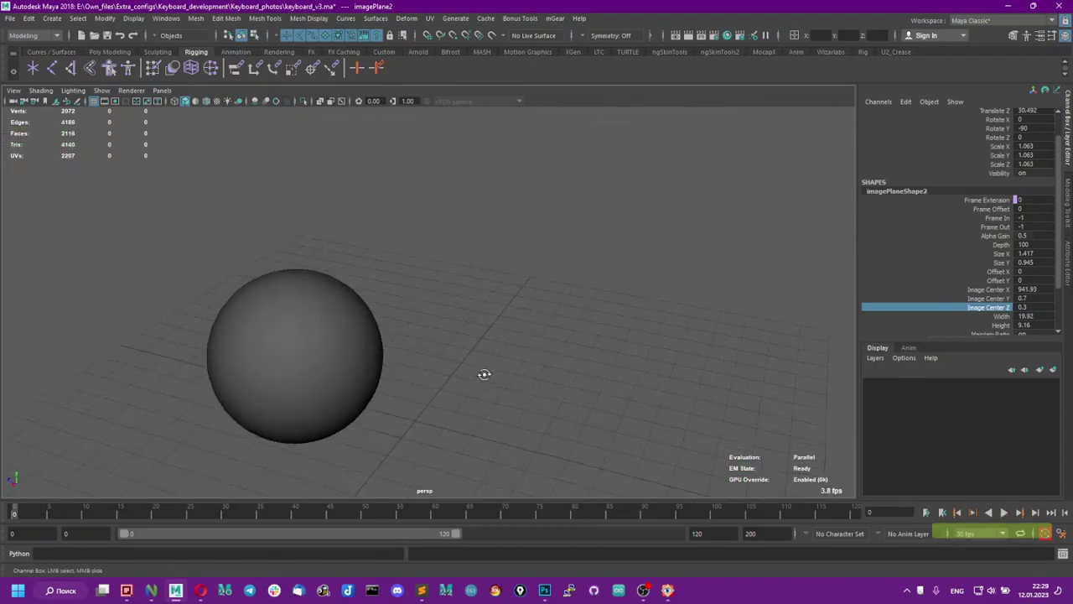
pyautogui.keyDown('alt'); pyautogui.moveTo(484, 374); pyautogui.dragTo(283, 259, button='right'); pyautogui.keyUp('alt')
pyautogui.keyDown('alt'); pyautogui.moveTo(283, 259); pyautogui.dragTo(464, 300); pyautogui.keyUp('alt')
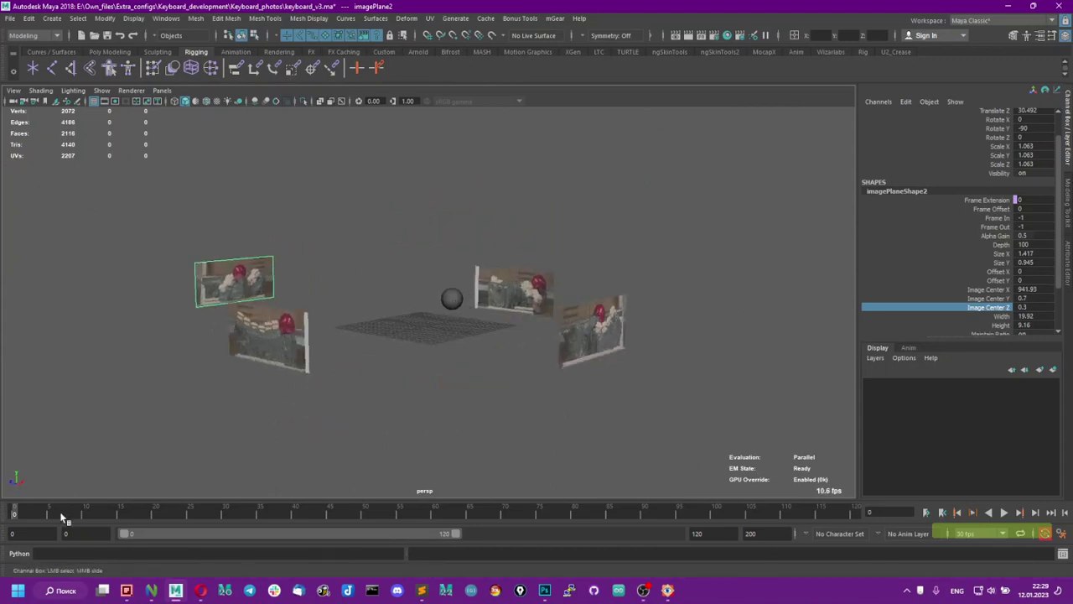
pyautogui.hotkey('alt', 'v')
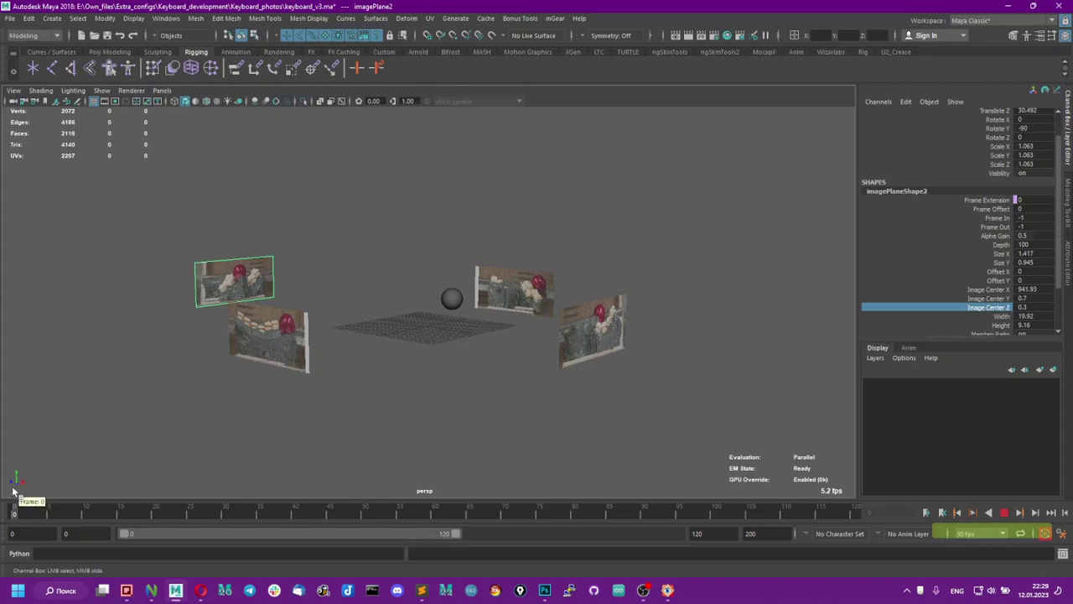
pyautogui.press('Escape')
# Select the trackball sphere and examine its placement among the four surrounding photo planes from several angles.
pyautogui.keyDown('alt'); pyautogui.moveTo(360, 374); pyautogui.dragTo(481, 391); pyautogui.keyUp('alt')
pyautogui.click(364, 359)
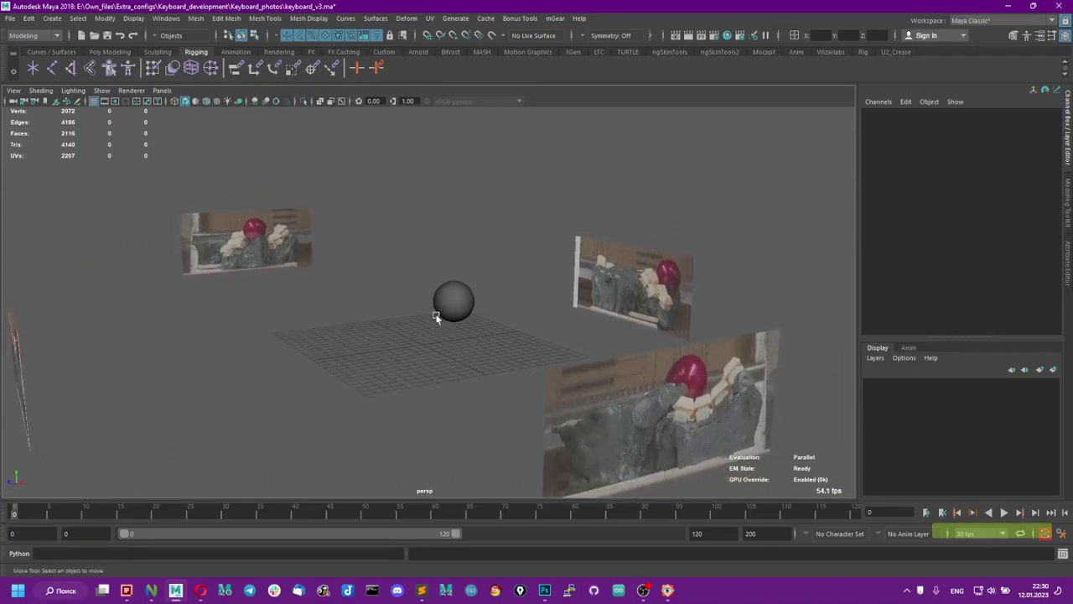
pyautogui.moveTo(436, 317)
pyautogui.keyDown('alt'); pyautogui.mouseDown()
pyautogui.moveTo(462, 326)
pyautogui.moveTo(441, 326)
pyautogui.mouseUp(); pyautogui.keyUp('alt')
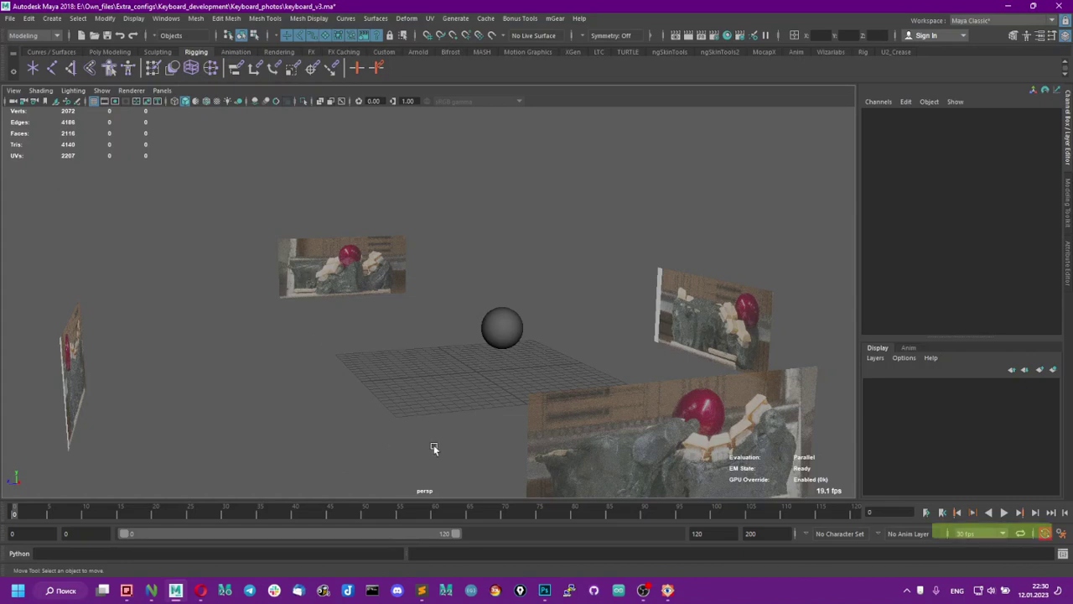
pyautogui.keyDown('alt'); pyautogui.moveTo(359, 337); pyautogui.dragTo(513, 340); pyautogui.keyUp('alt')
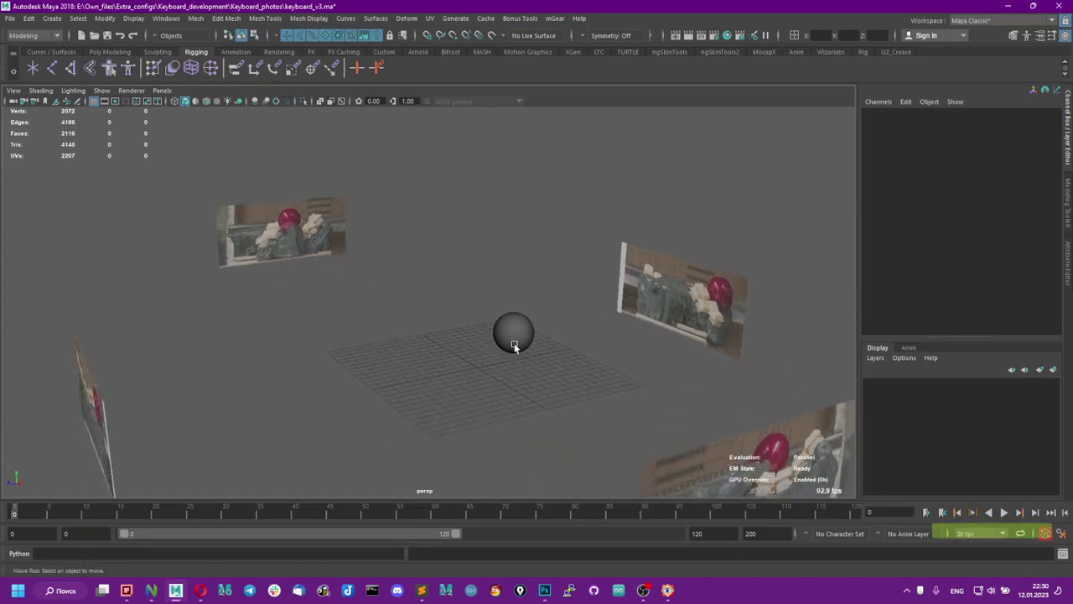
pyautogui.click(519, 332)
pyautogui.keyDown('alt'); pyautogui.moveTo(627, 421); pyautogui.dragTo(614, 410); pyautogui.keyUp('alt')
pyautogui.keyDown('alt'); pyautogui.moveTo(614, 410); pyautogui.dragTo(425, 414, button='right'); pyautogui.keyUp('alt')
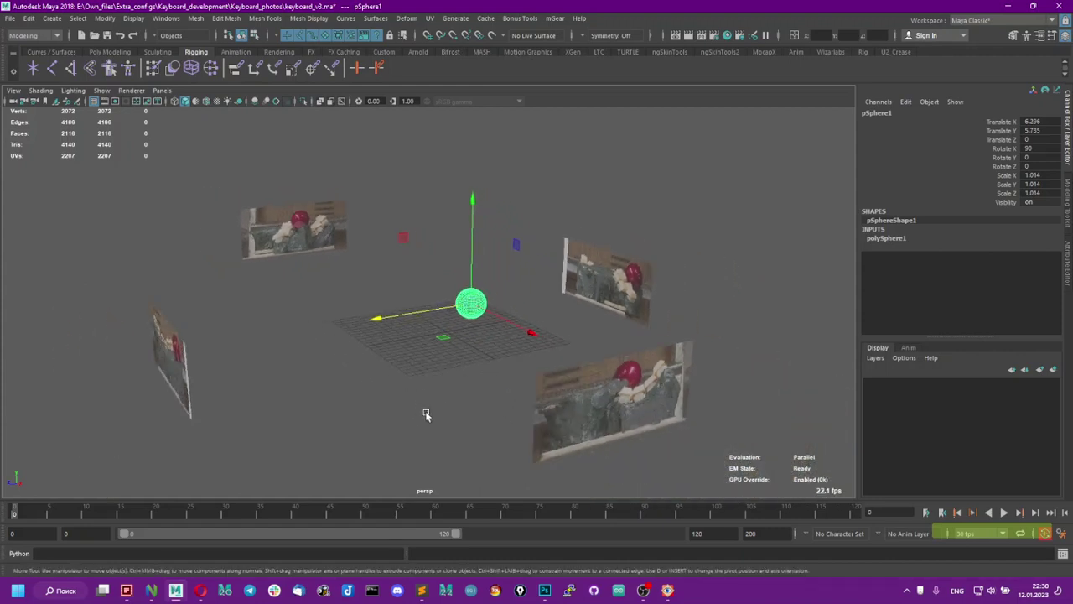
pyautogui.keyDown('alt'); pyautogui.moveTo(280, 368); pyautogui.dragTo(436, 469); pyautogui.keyUp('alt')
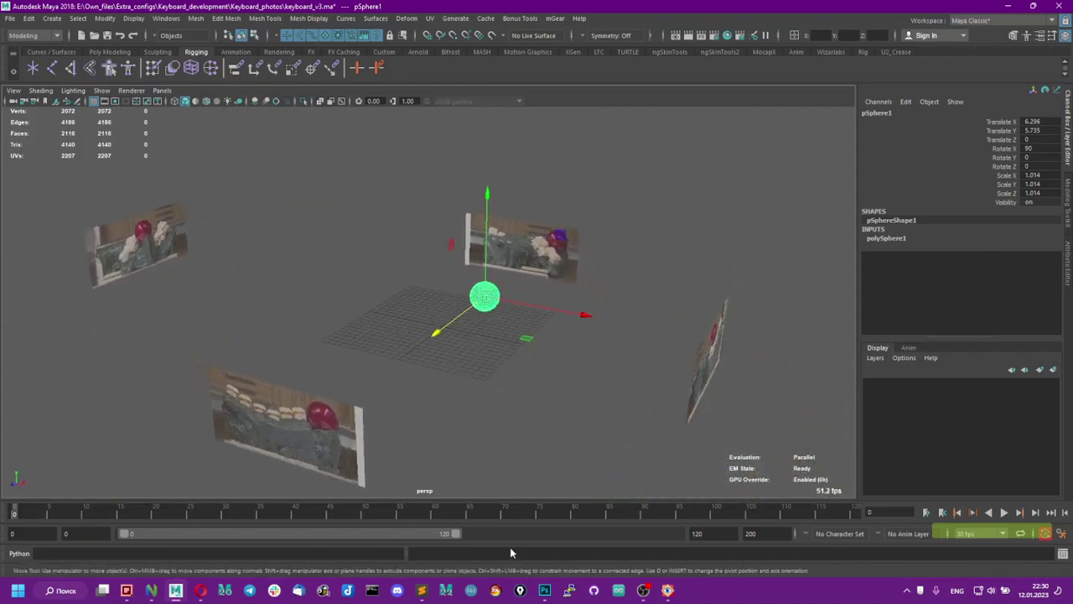
# Deselect the sphere and examine the four surrounding photo planes and their trackball positions in perspective from several angles.
pyautogui.click(395, 364)
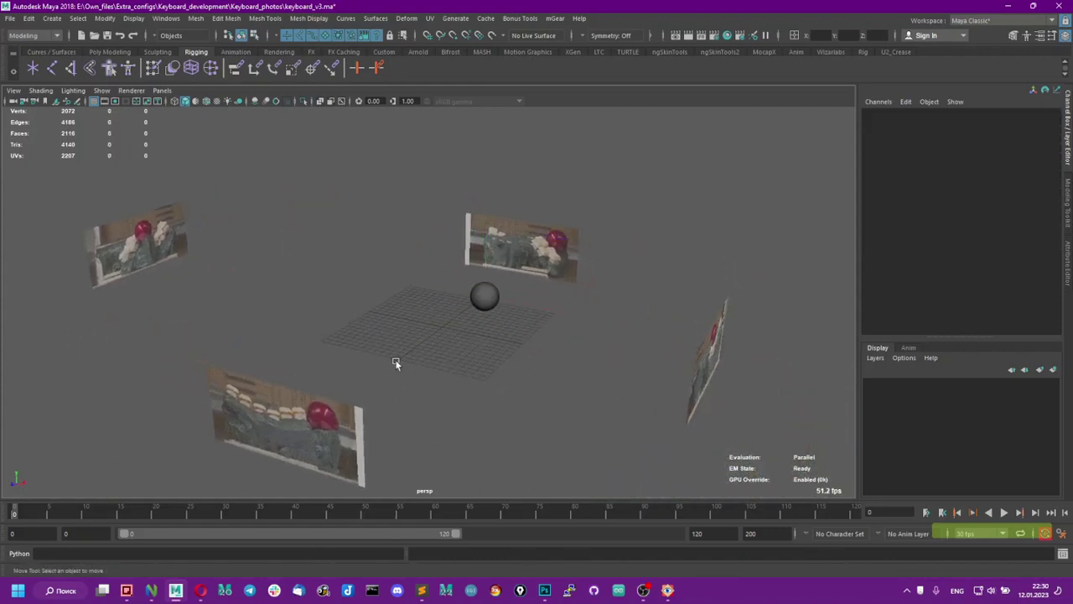
pyautogui.keyDown('alt'); pyautogui.moveTo(395, 364); pyautogui.dragTo(534, 362); pyautogui.keyUp('alt')
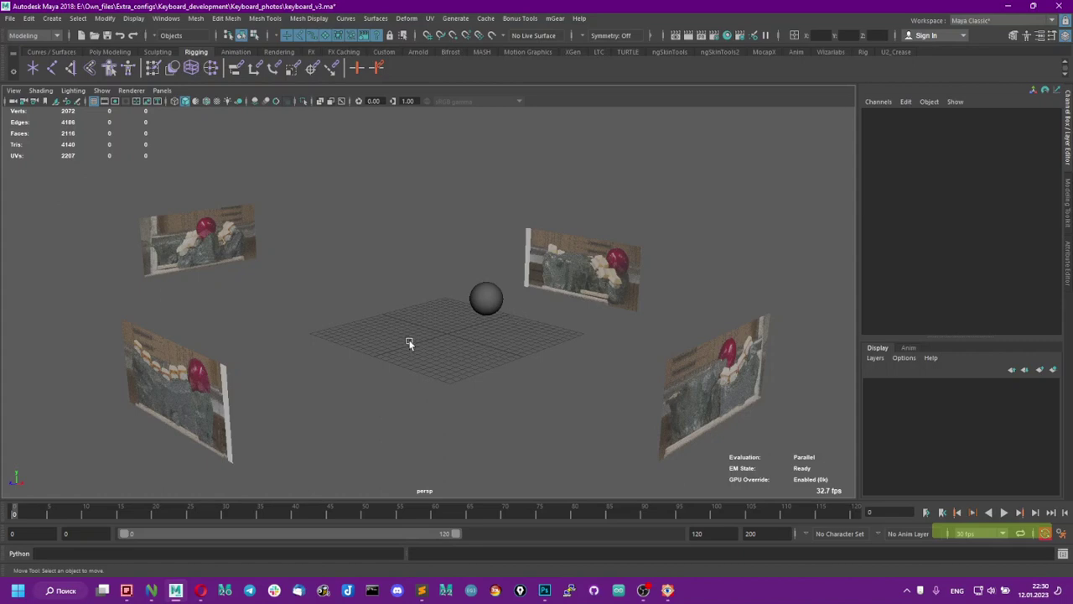
pyautogui.keyDown('alt'); pyautogui.moveTo(446, 342); pyautogui.dragTo(433, 333); pyautogui.keyUp('alt')
pyautogui.keyDown('alt'); pyautogui.moveTo(434, 333); pyautogui.dragTo(620, 388, button='right'); pyautogui.keyUp('alt')
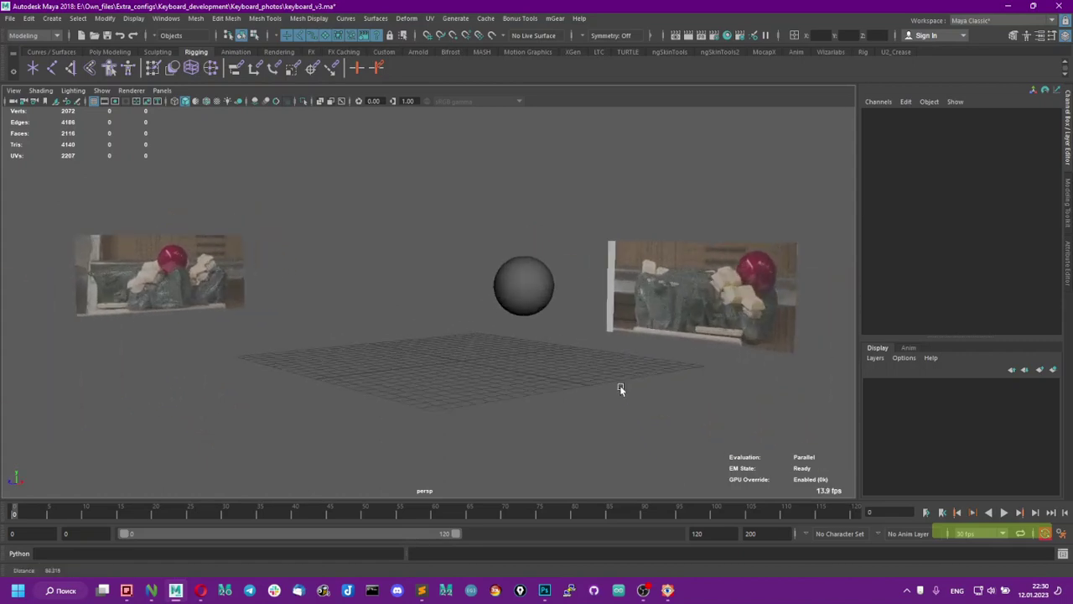
pyautogui.keyDown('alt'); pyautogui.moveTo(620, 389); pyautogui.dragTo(634, 356); pyautogui.keyUp('alt')
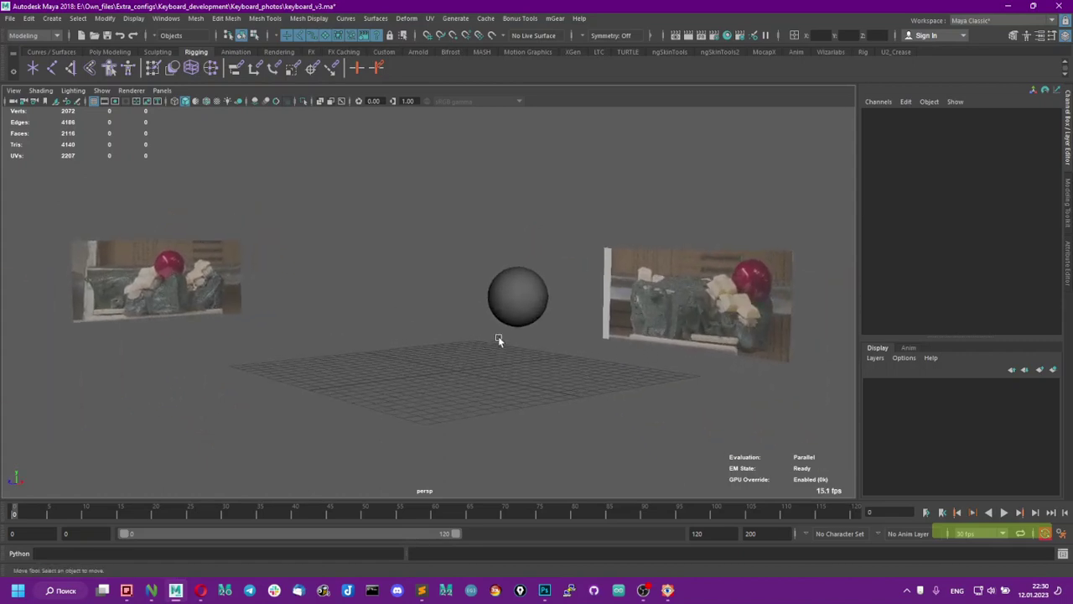
pyautogui.keyDown('alt'); pyautogui.moveTo(498, 337); pyautogui.dragTo(572, 259); pyautogui.keyUp('alt')
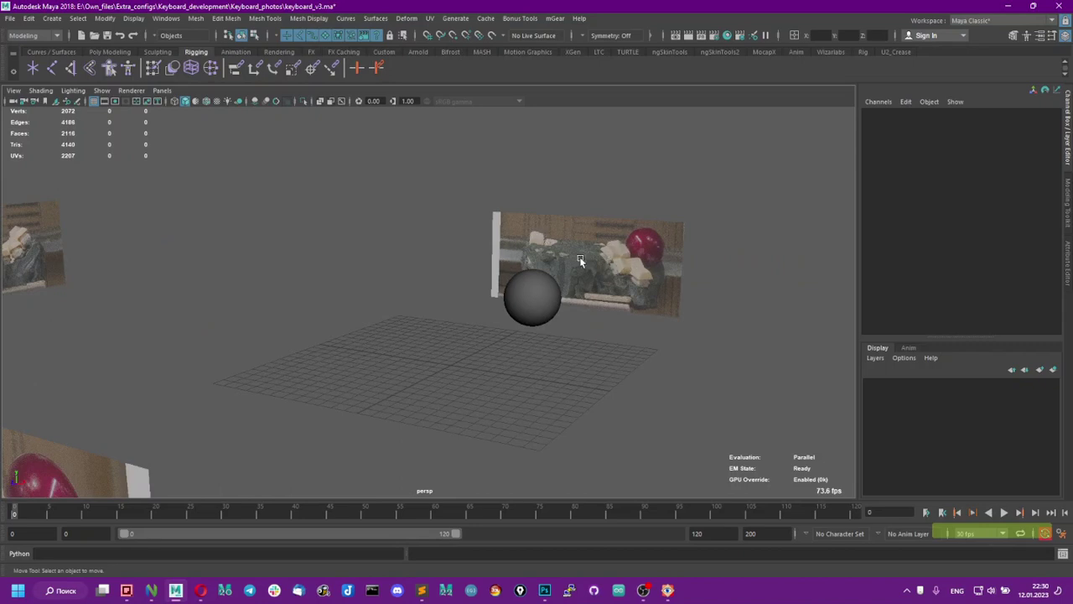
pyautogui.keyDown('alt'); pyautogui.moveTo(580, 256); pyautogui.dragTo(374, 287); pyautogui.keyUp('alt')
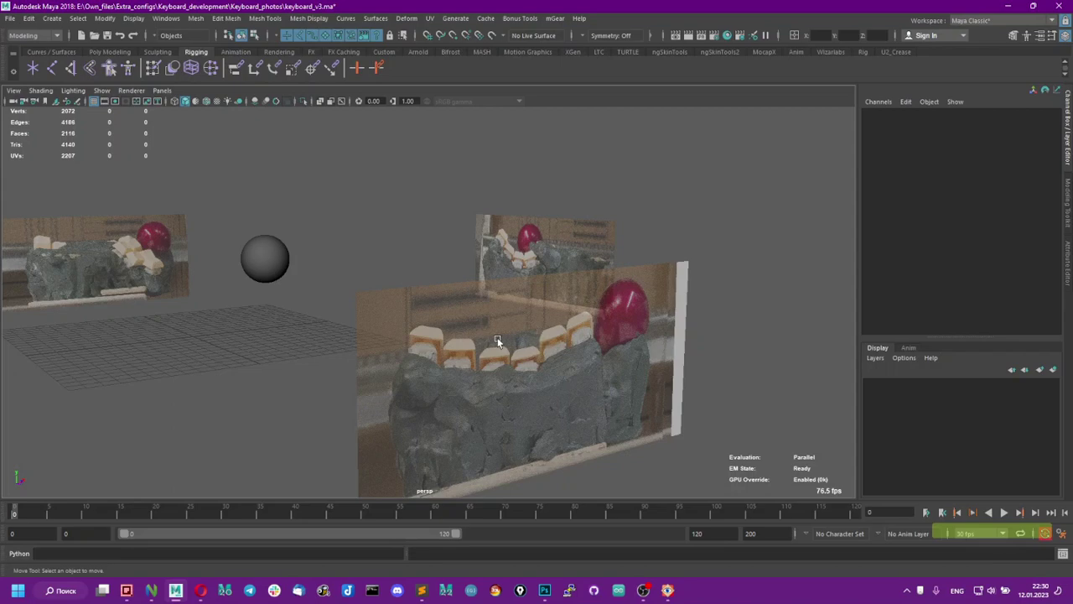
pyautogui.keyDown('alt'); pyautogui.moveTo(506, 361); pyautogui.dragTo(464, 317); pyautogui.keyUp('alt')
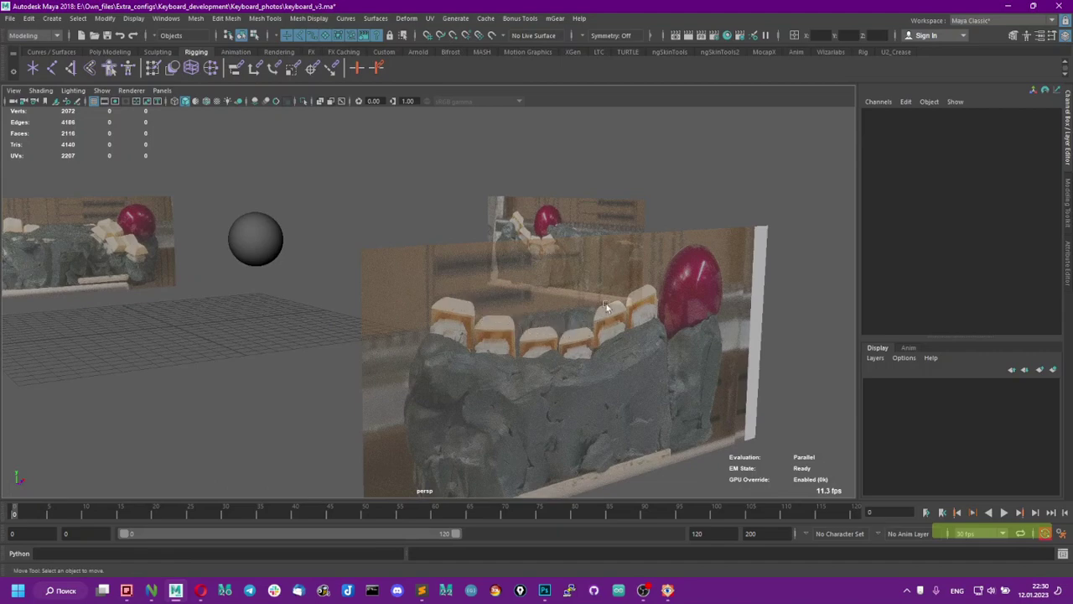
pyautogui.keyDown('alt'); pyautogui.moveTo(374, 391); pyautogui.dragTo(320, 380); pyautogui.keyUp('alt')
pyautogui.keyDown('alt'); pyautogui.moveTo(462, 311); pyautogui.dragTo(479, 378); pyautogui.keyUp('alt')
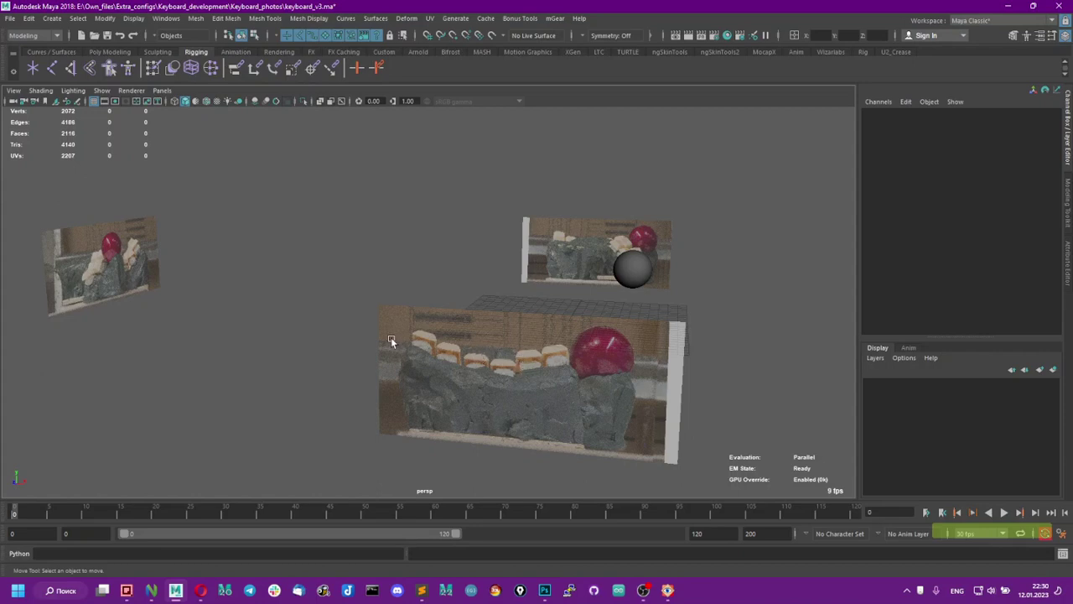
pyautogui.moveTo(390, 340)
pyautogui.keyDown('alt'); pyautogui.mouseDown()
pyautogui.moveTo(427, 341)
pyautogui.moveTo(347, 328)
pyautogui.moveTo(411, 343)
pyautogui.mouseUp(); pyautogui.keyUp('alt')
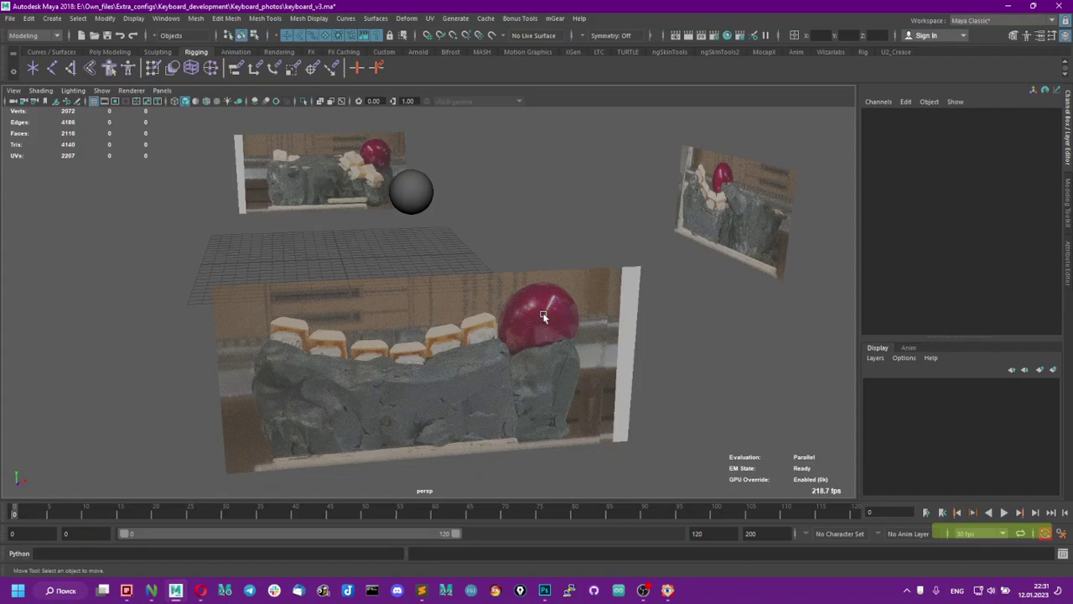
pyautogui.keyDown('alt'); pyautogui.moveTo(379, 174); pyautogui.dragTo(372, 168); pyautogui.keyUp('alt')
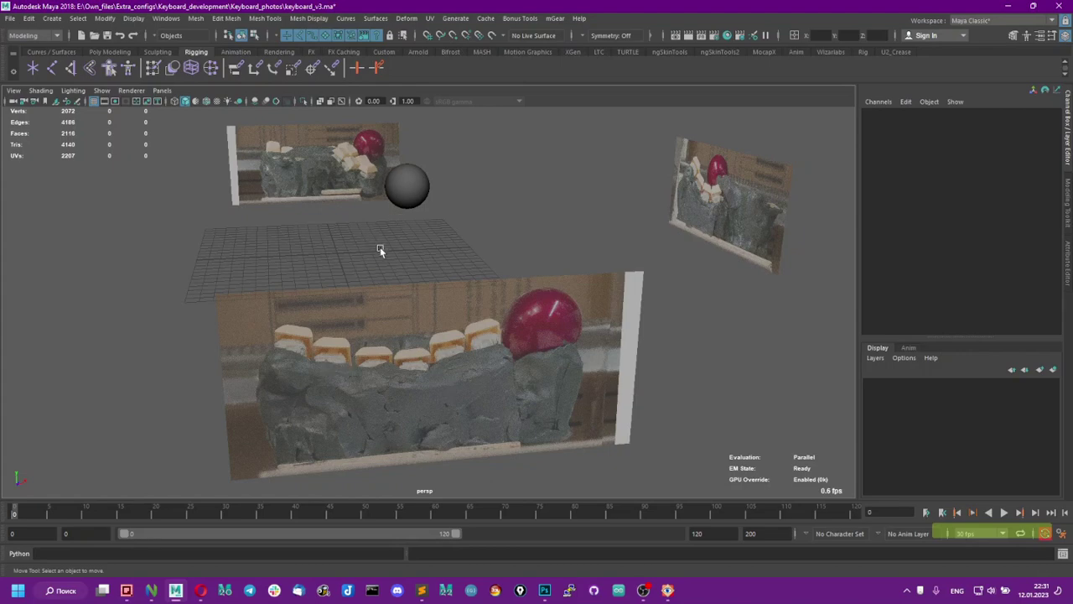
pyautogui.keyDown('alt'); pyautogui.moveTo(293, 256); pyautogui.dragTo(368, 228); pyautogui.keyUp('alt')
# Select the trackball sphere, check its fit against the overlaid photos in the orthographic back view, and return to perspective with nothing selected.
pyautogui.click(510, 302)
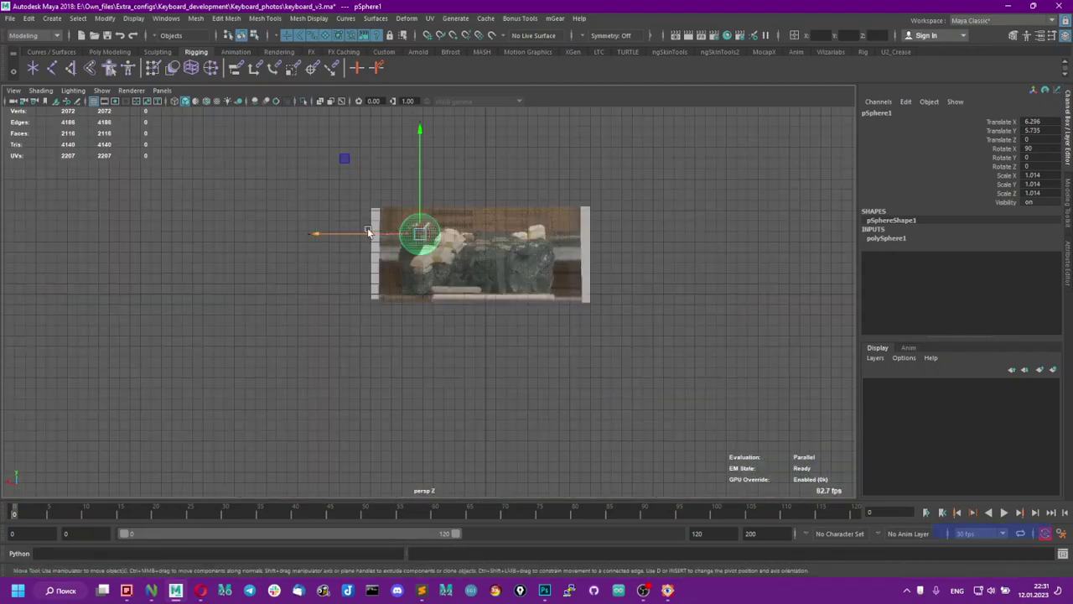
pyautogui.scroll(5, 455, 273)
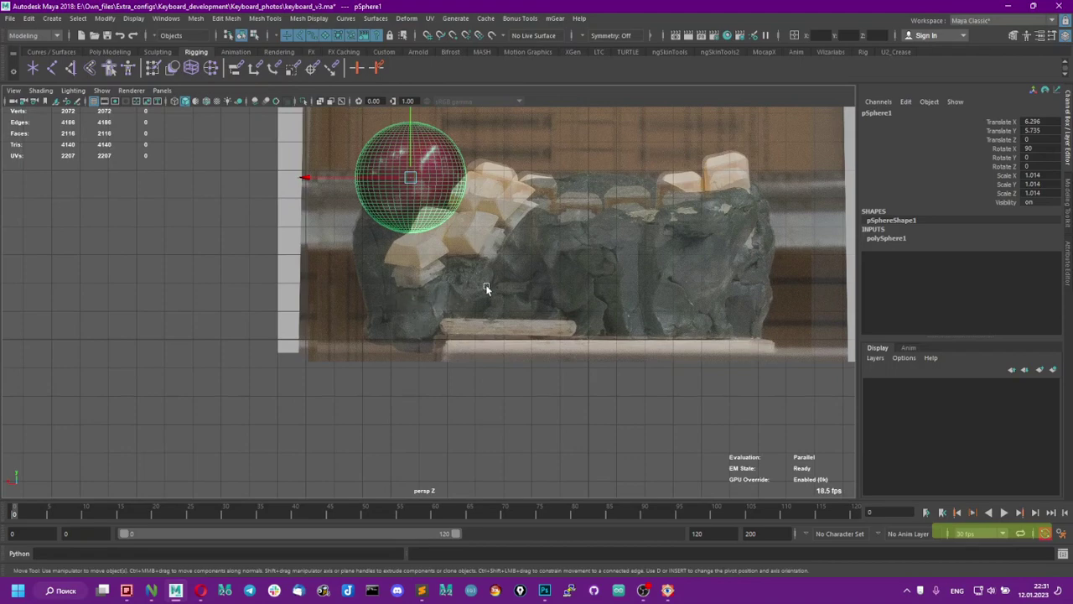
pyautogui.keyDown('alt'); pyautogui.moveTo(518, 272); pyautogui.dragTo(426, 317, button='middle'); pyautogui.keyUp('alt')
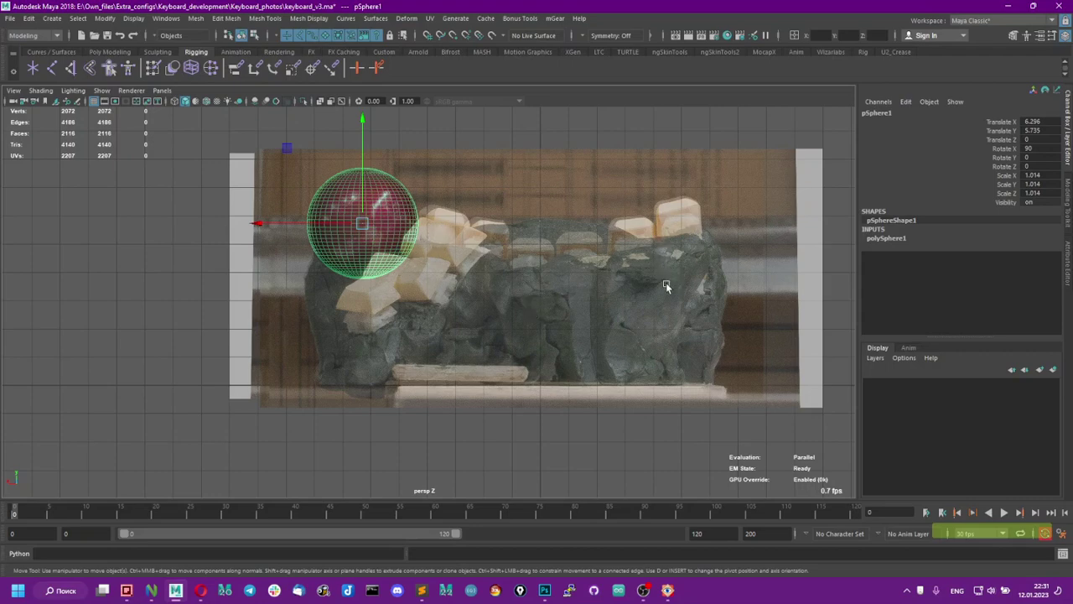
pyautogui.keyDown('alt'); pyautogui.moveTo(571, 241); pyautogui.dragTo(573, 241, button='middle'); pyautogui.keyUp('alt')
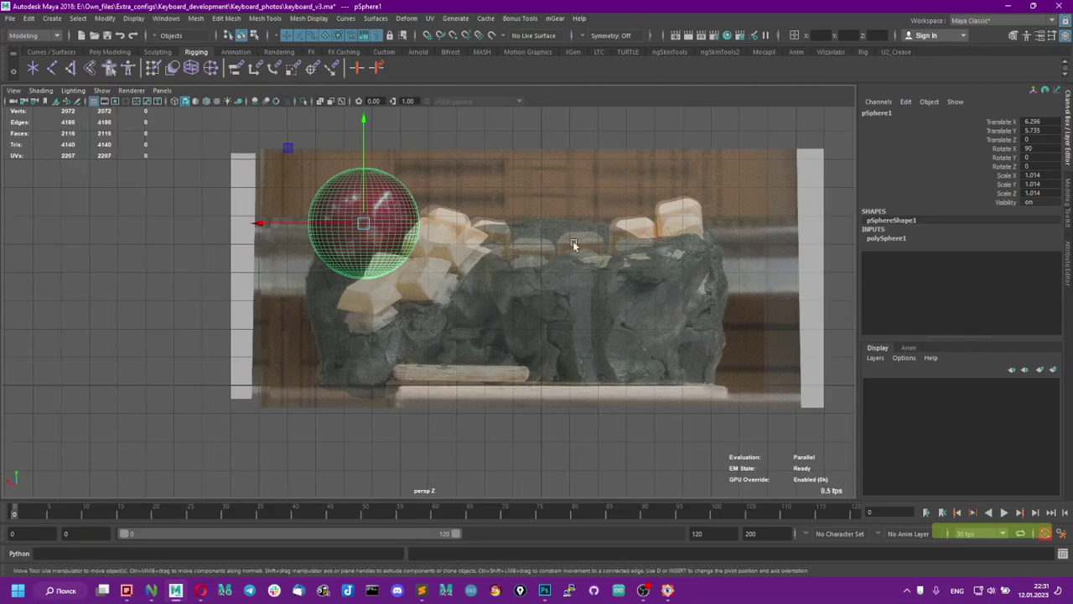
pyautogui.keyDown('alt'); pyautogui.moveTo(377, 252); pyautogui.dragTo(361, 206); pyautogui.keyUp('alt')
pyautogui.click(441, 260)
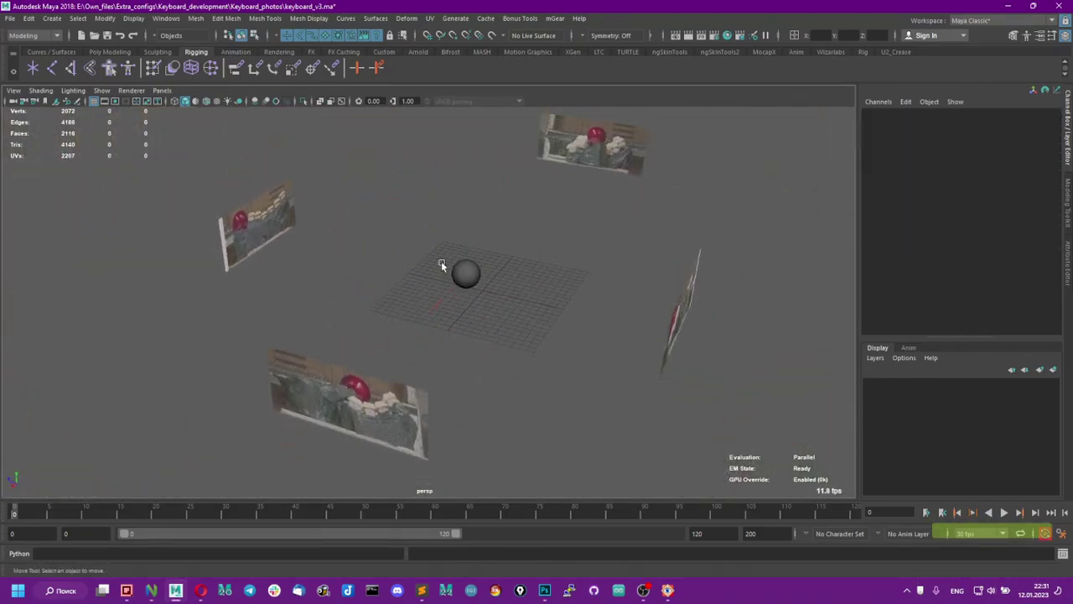
pyautogui.moveTo(441, 261)
pyautogui.keyDown('alt'); pyautogui.mouseDown()
pyautogui.moveTo(450, 269)
pyautogui.moveTo(445, 250)
pyautogui.mouseUp(); pyautogui.keyUp('alt')
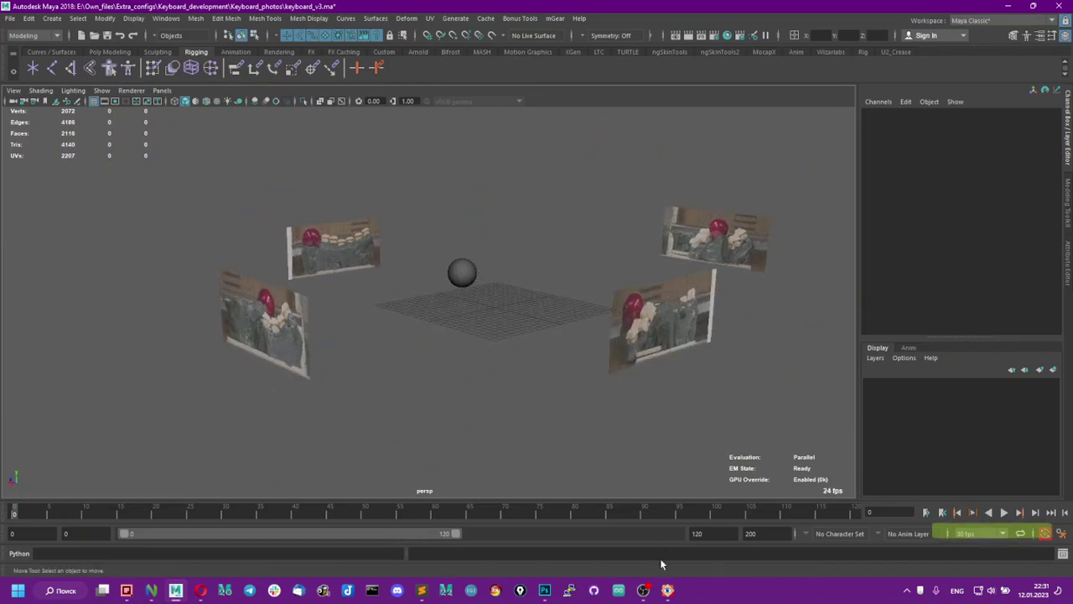
pyautogui.moveTo(656, 595)
pyautogui.click(639, 529)
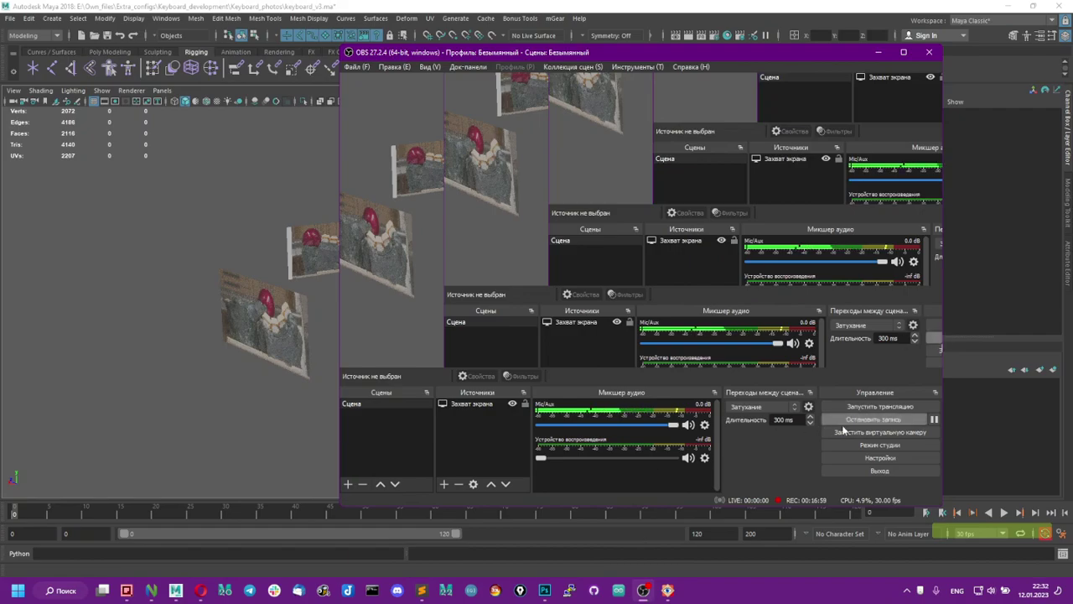